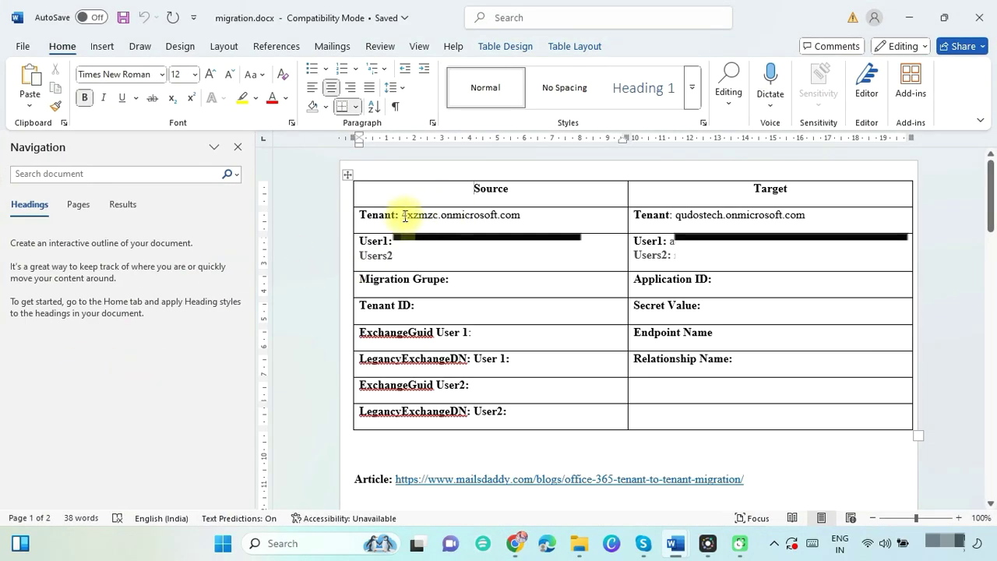
# Highlight the source and target tenant domain names in the migration.docx table.
pyautogui.moveTo(404, 217); pyautogui.dragTo(522, 216)
pyautogui.doubleClick(697, 215)
pyautogui.moveTo(752, 214); pyautogui.dragTo(805, 215)
pyautogui.click(401, 229)
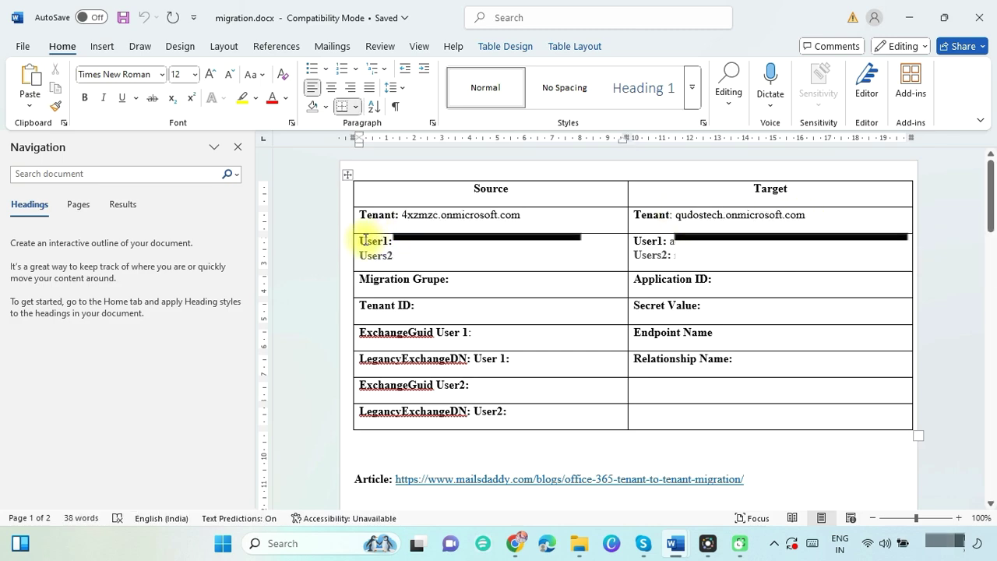
# Select the User1 and Users2 lines, then the tenant-to-tenant migration article link.
pyautogui.moveTo(360, 241); pyautogui.dragTo(562, 268)
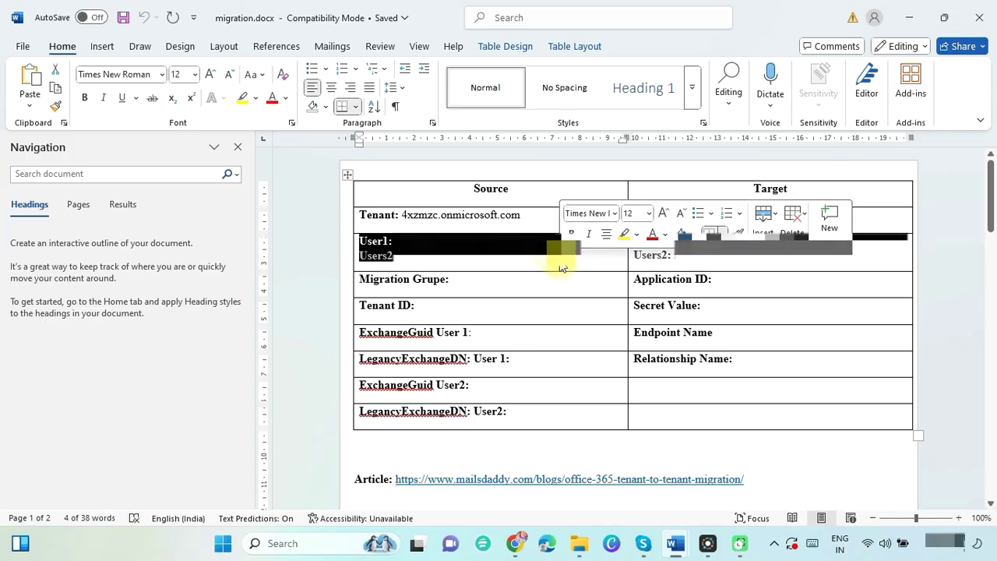
pyautogui.click(816, 468)
pyautogui.moveTo(396, 480); pyautogui.dragTo(740, 489)
pyautogui.hotkey('ctrl', 'c')
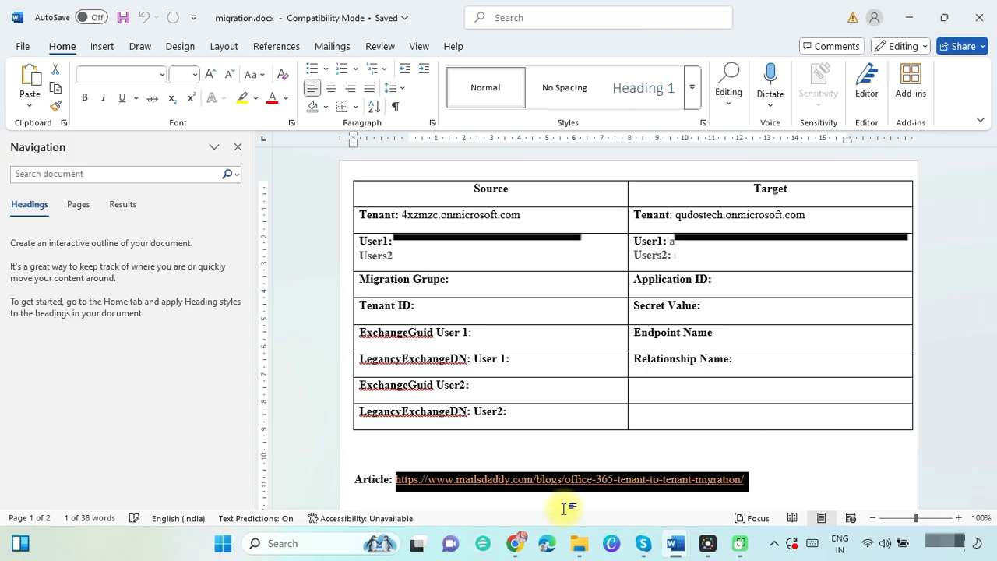
pyautogui.click(516, 543)
# Load the pasted MailsDaddy migration article and jump to its Provided Global Admin access section.
pyautogui.hotkey('ctrl', 'v')
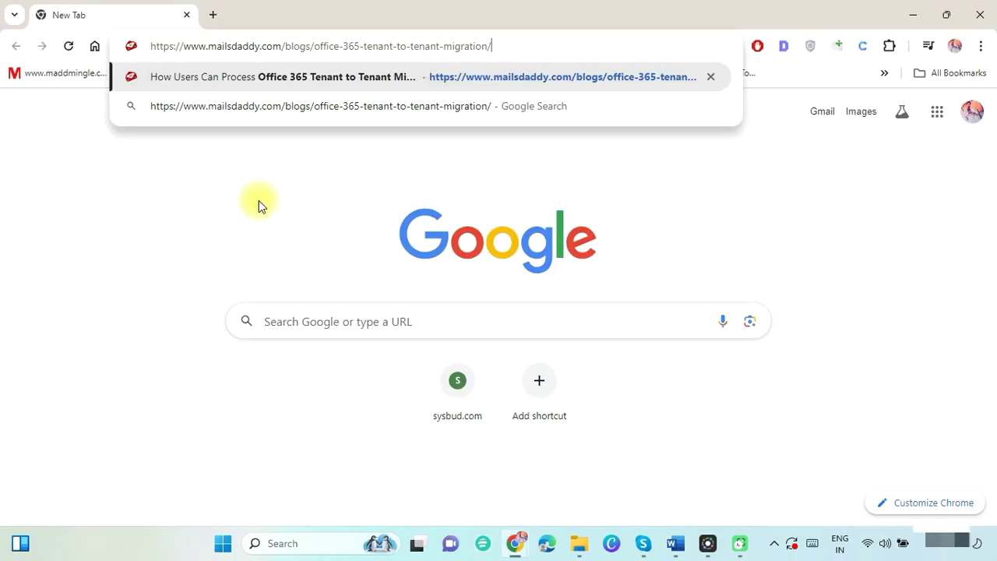
pyautogui.press('Return')
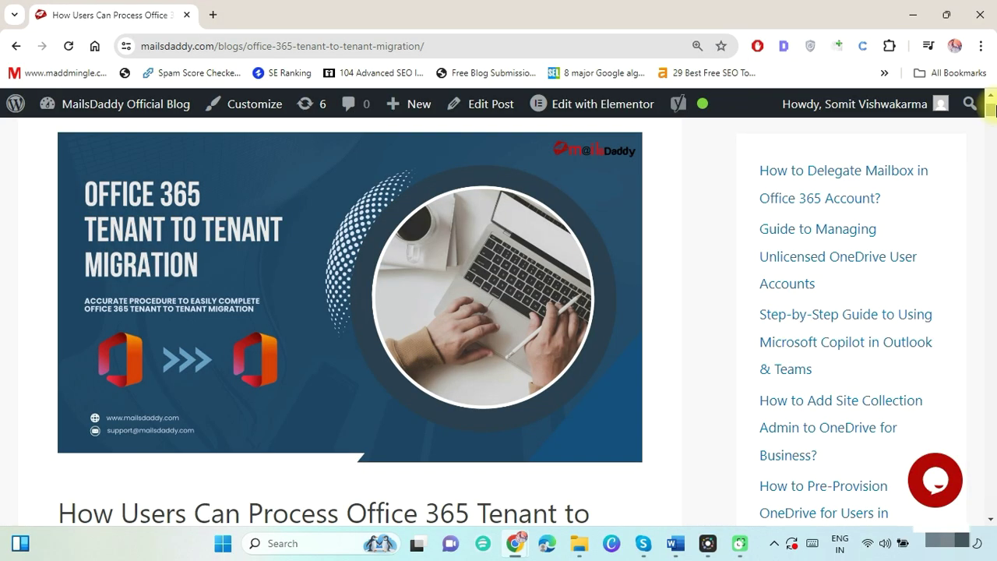
pyautogui.moveTo(991, 125)
pyautogui.mouseDown()
pyautogui.moveTo(991, 487)
pyautogui.moveTo(991, 110)
pyautogui.moveTo(992, 129)
pyautogui.mouseUp()
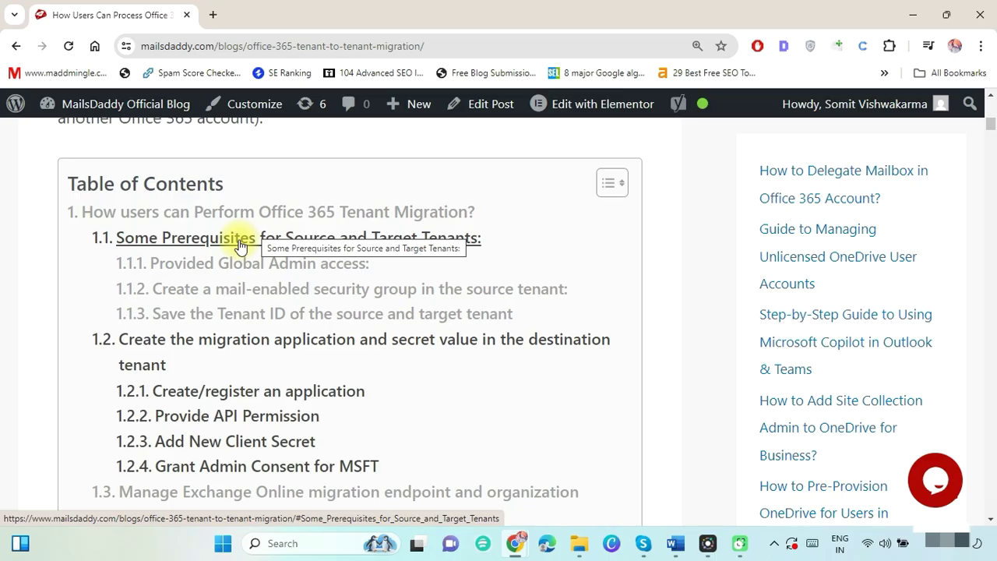
pyautogui.click(262, 267)
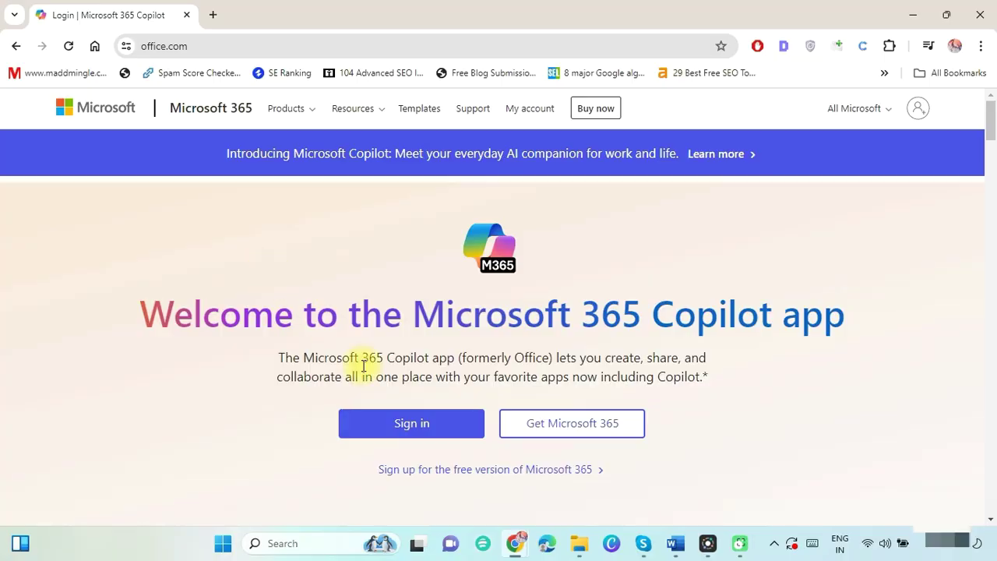
# Sign in to the 4xzmzc tenant, stay signed in, and open the Microsoft 365 admin center.
pyautogui.click(406, 423)
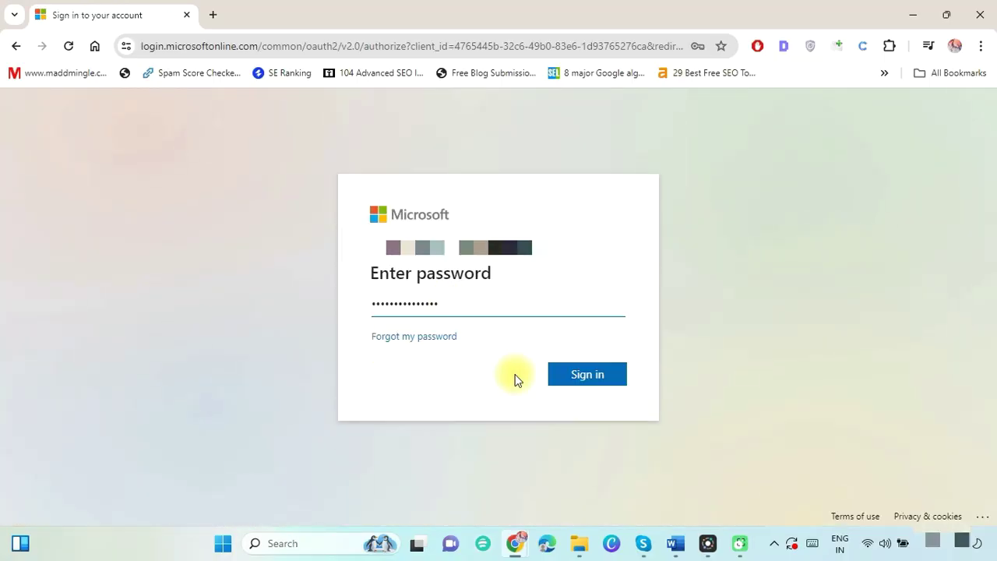
pyautogui.click(573, 377)
pyautogui.click(597, 382)
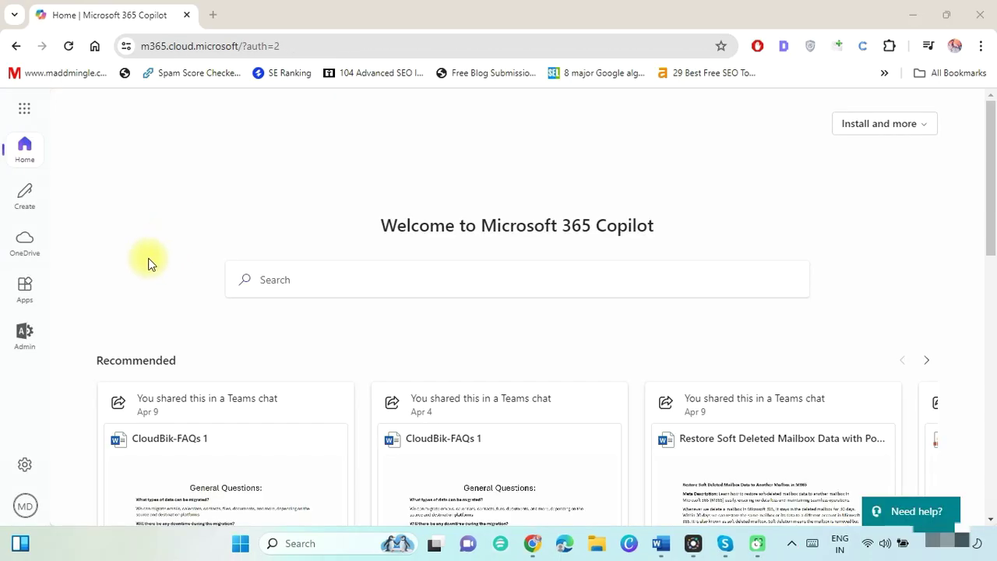
pyautogui.click(10, 345)
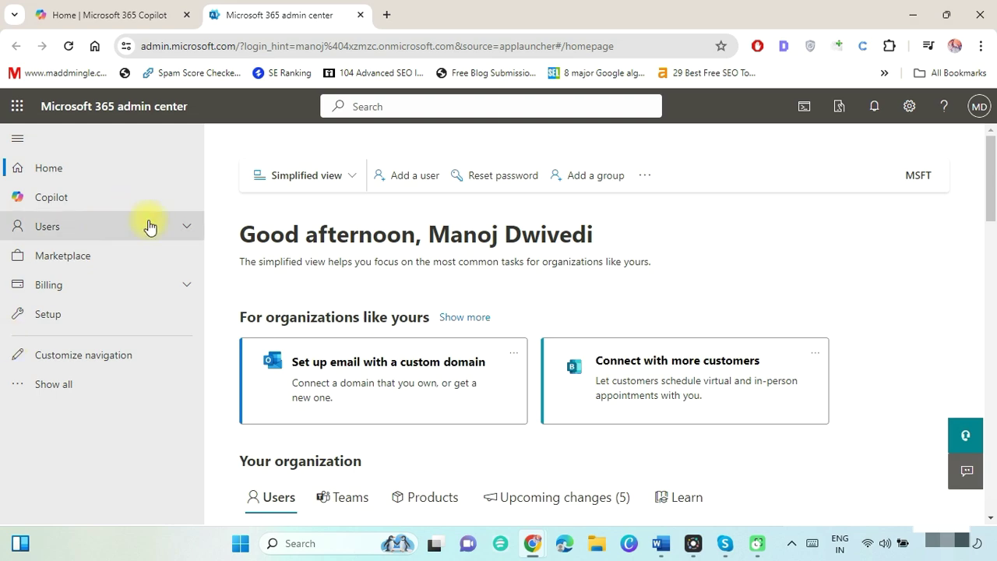
# Search Active users for 'man', select the admin, and review its Global Administrator role.
pyautogui.click(187, 227)
pyautogui.click(123, 261)
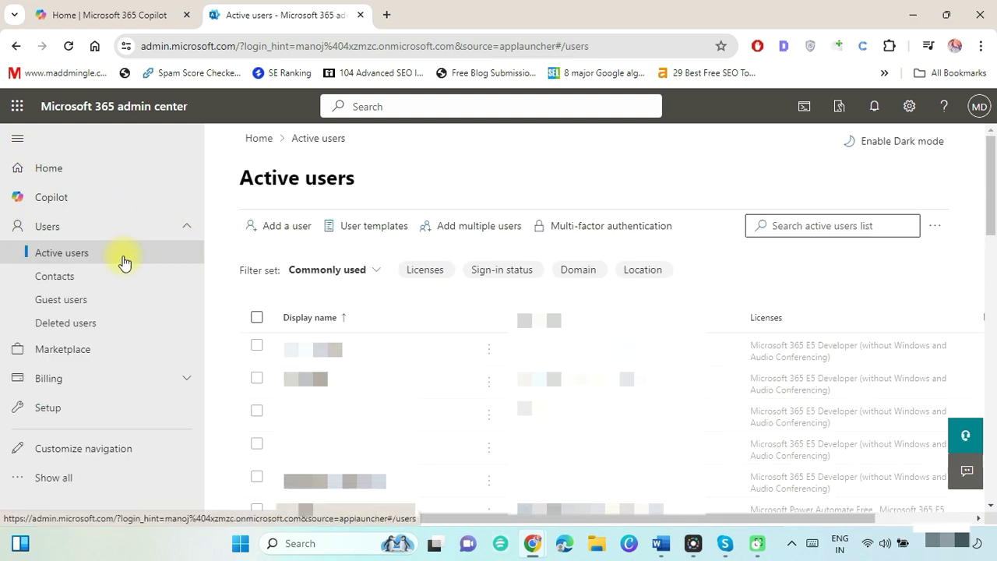
pyautogui.click(799, 226)
pyautogui.write('manoj')
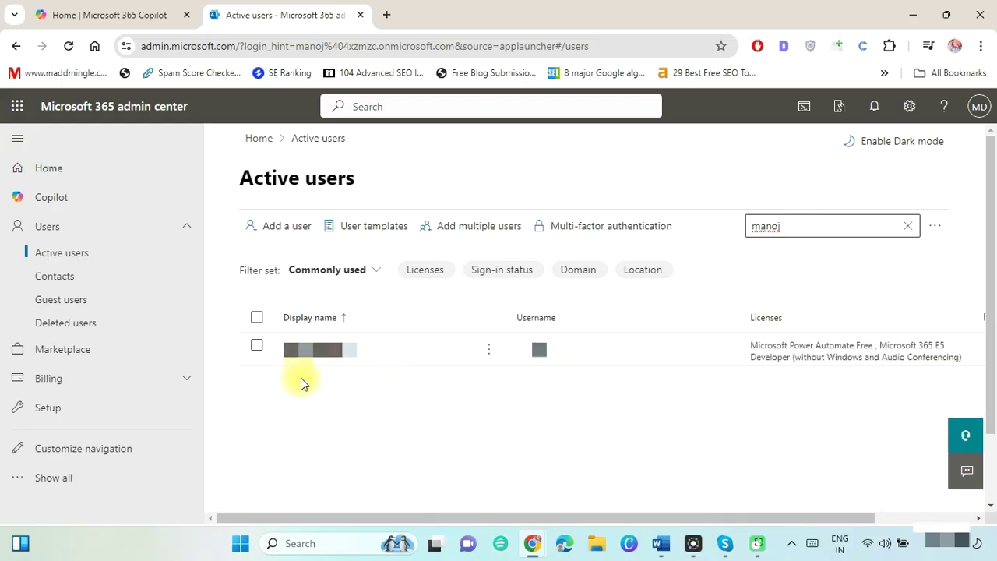
pyautogui.click(374, 350)
pyautogui.click(935, 226)
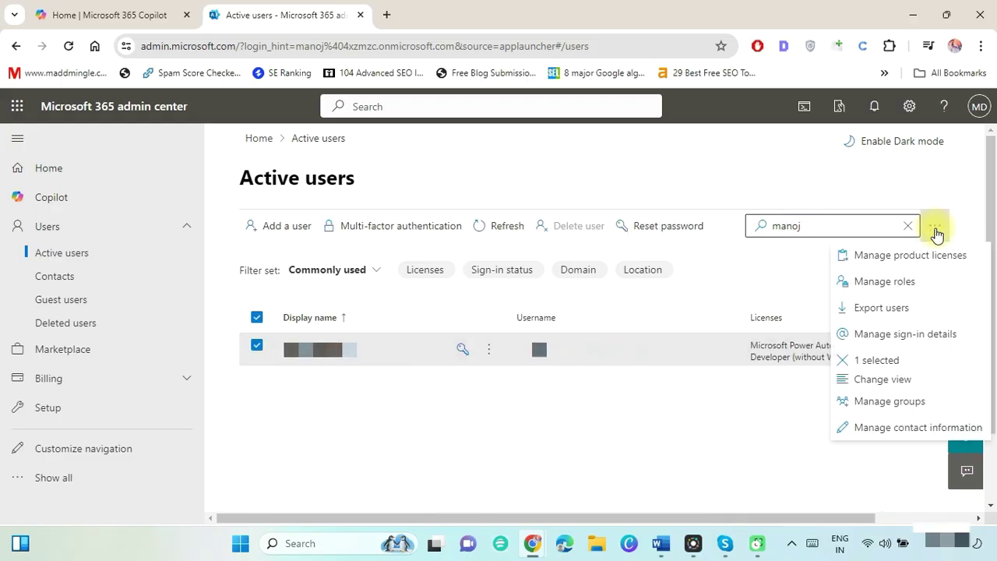
pyautogui.click(908, 289)
pyautogui.moveTo(971, 276); pyautogui.dragTo(973, 309)
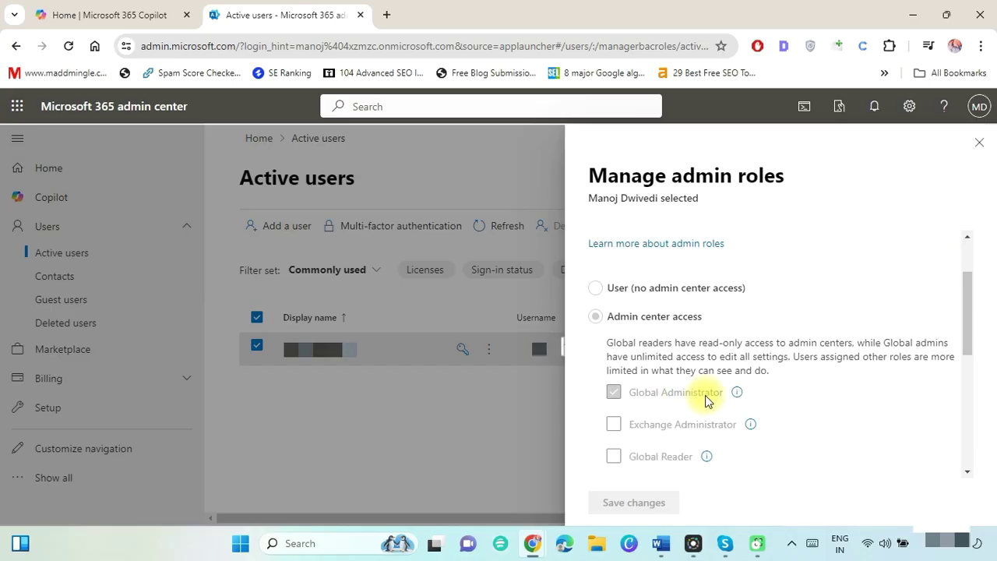
pyautogui.click(981, 145)
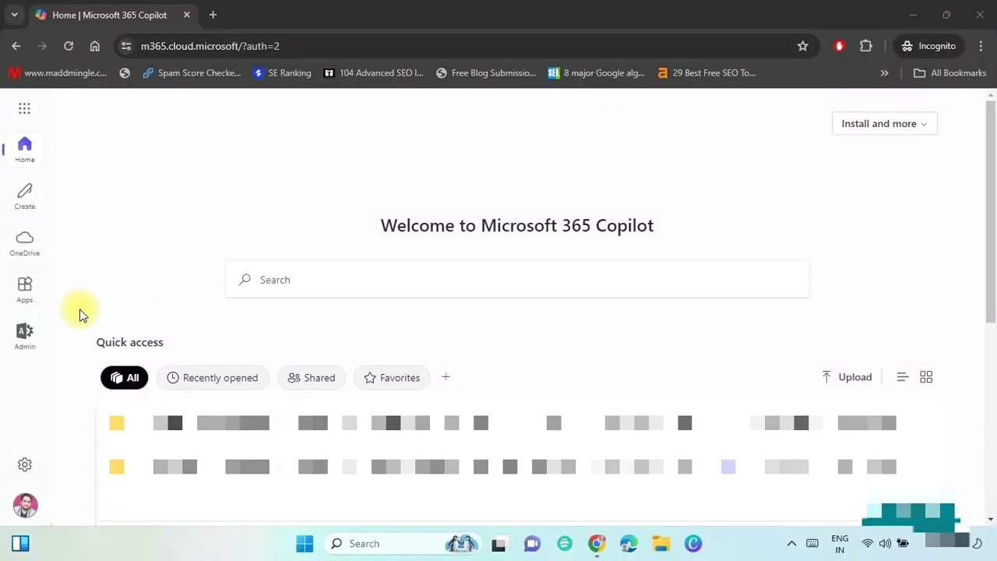
# In the qudostech tenant's admin center, search Active users for 'man'.
pyautogui.click(24, 332)
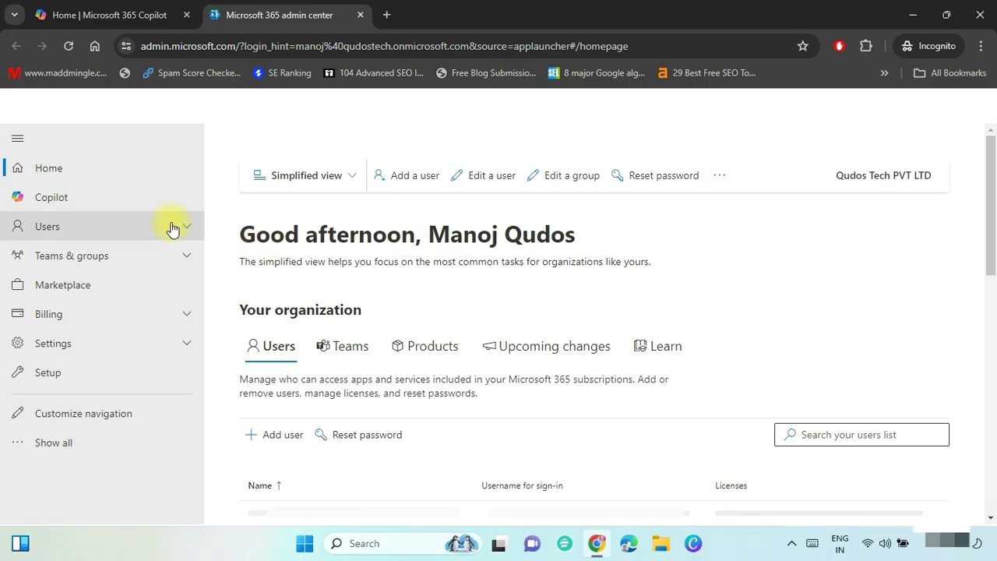
pyautogui.click(167, 226)
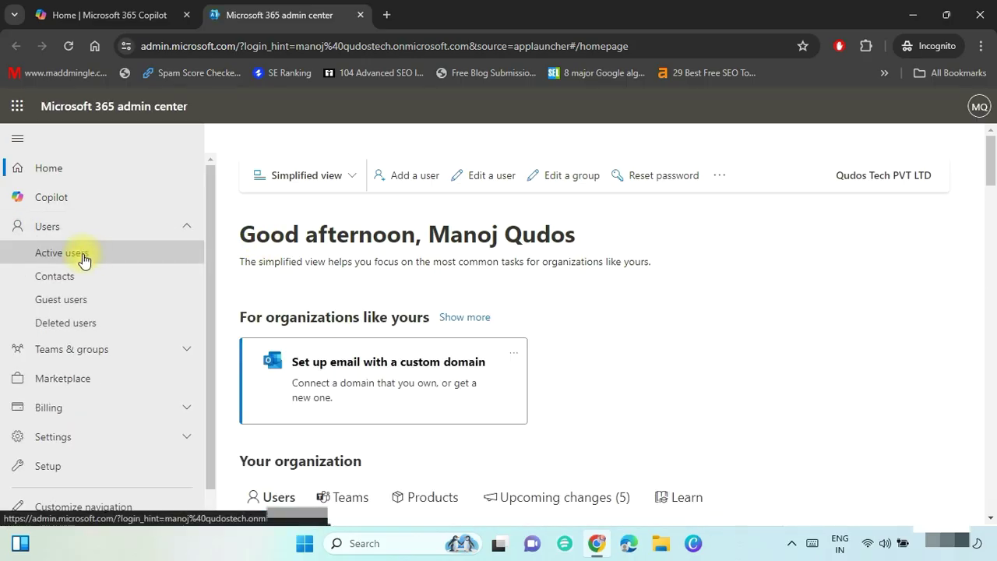
pyautogui.click(84, 257)
pyautogui.click(817, 228)
pyautogui.write('manoj')
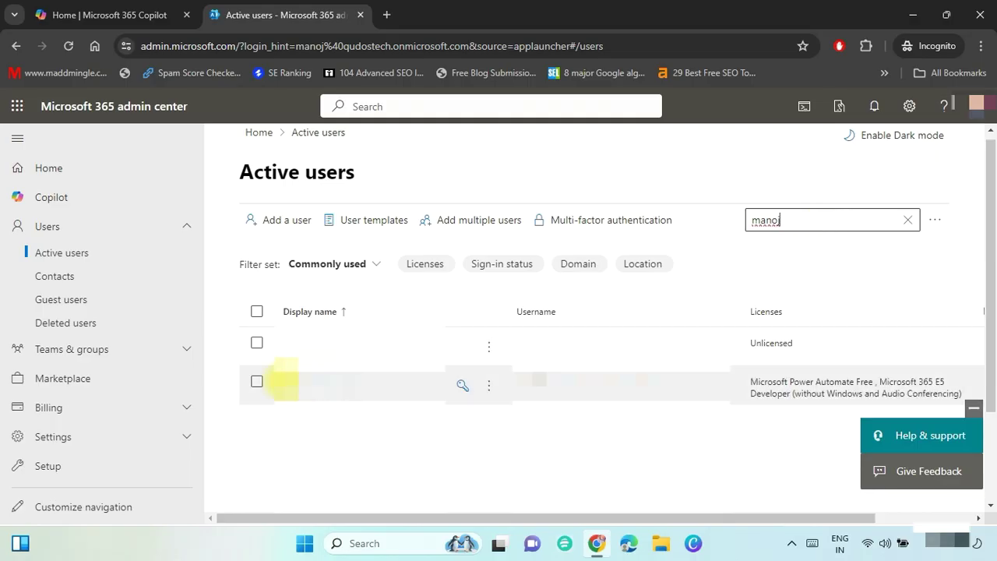
# Check the qudostech admin's roles, then highlight the blog's mail-enabled security group heading.
pyautogui.click(257, 381)
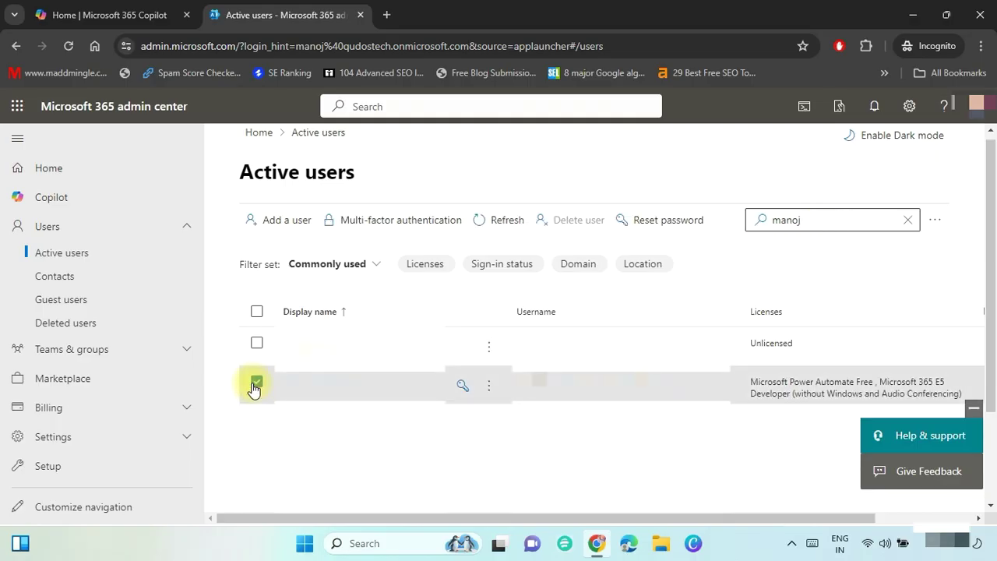
pyautogui.click(933, 226)
pyautogui.click(872, 274)
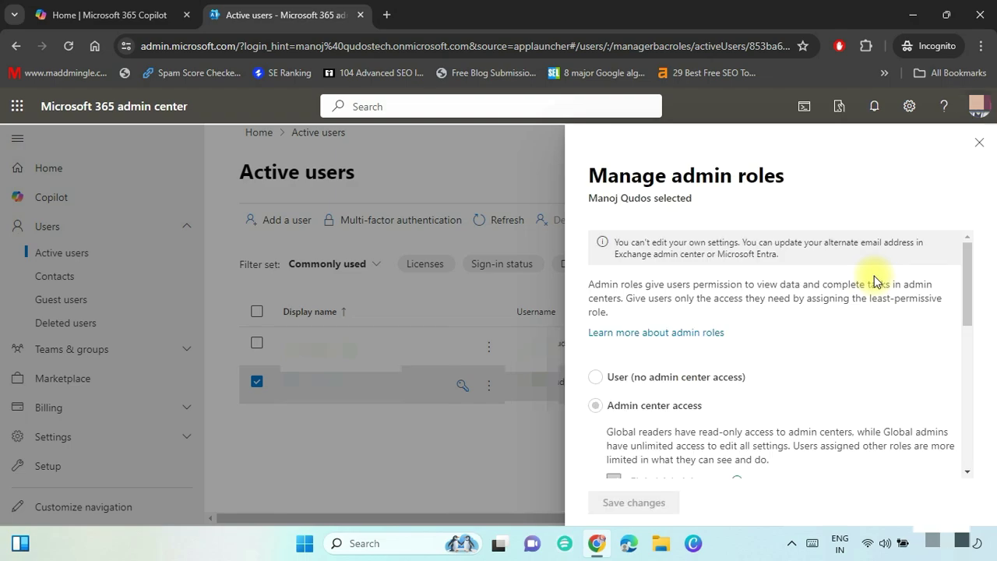
pyautogui.moveTo(967, 272); pyautogui.dragTo(972, 306)
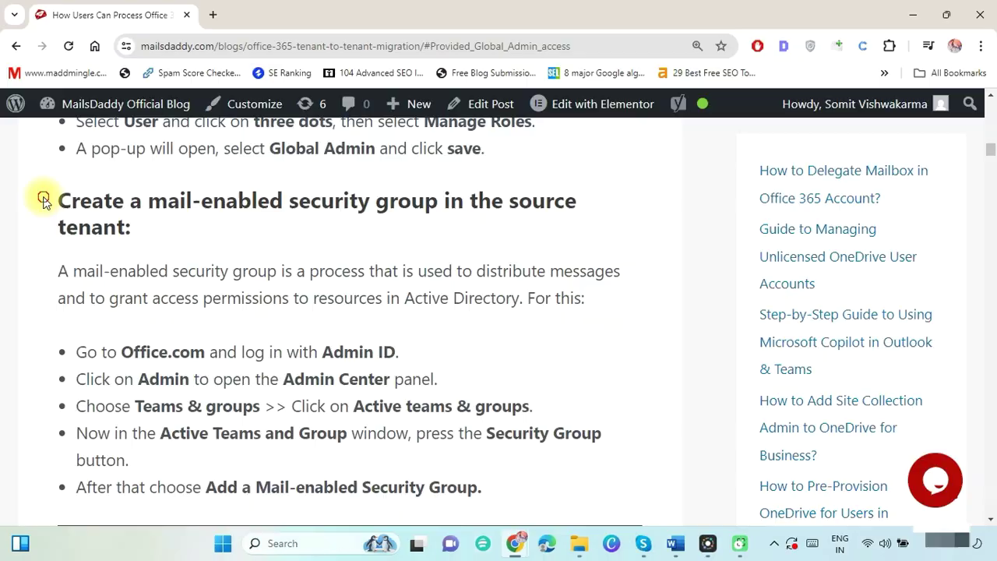
pyautogui.moveTo(40, 196); pyautogui.dragTo(173, 243)
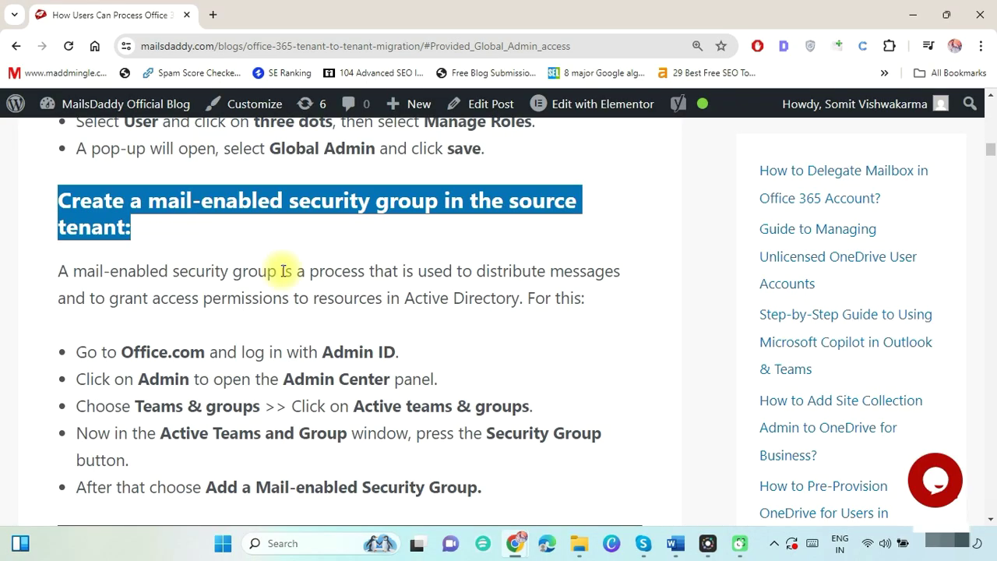
# Filter Teams & groups > Active teams & groups to Security groups and start a mail-enabled security group.
pyautogui.click(331, 317)
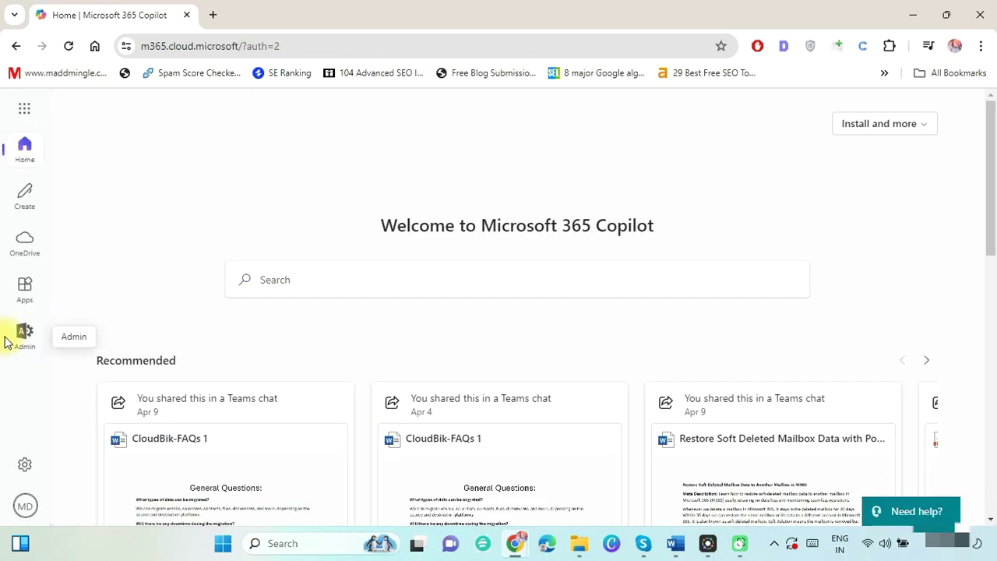
pyautogui.click(19, 338)
pyautogui.click(185, 257)
pyautogui.click(115, 287)
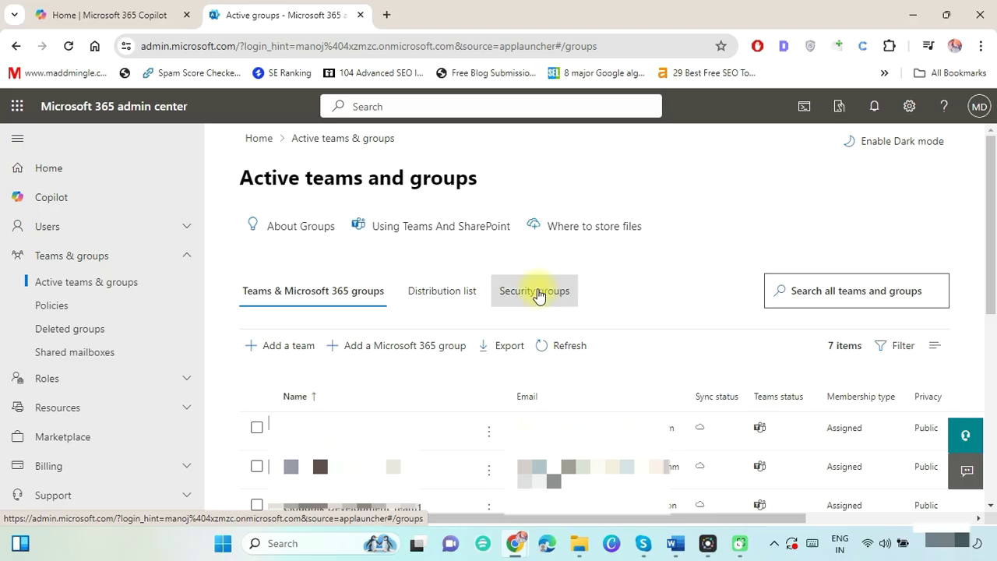
pyautogui.click(544, 300)
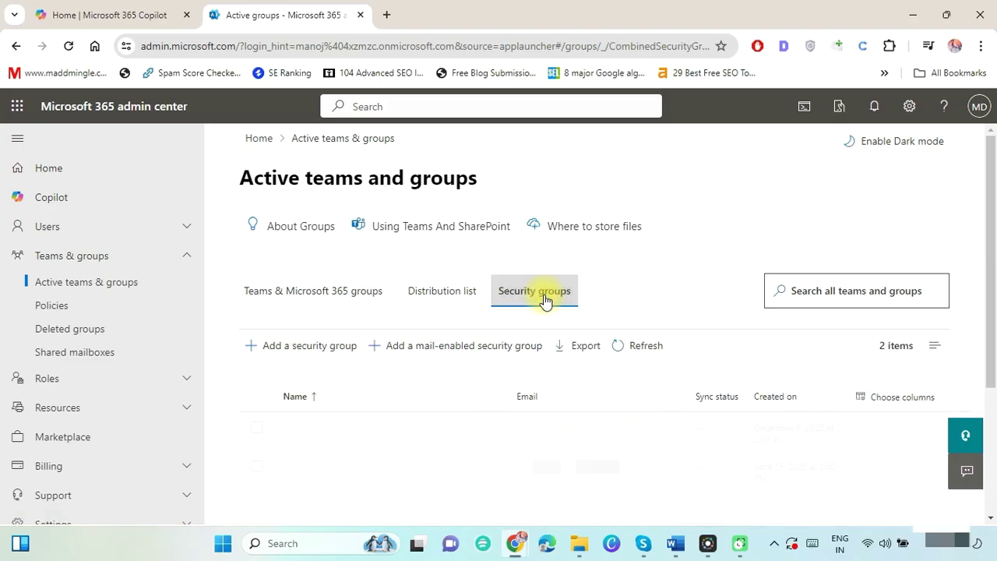
pyautogui.click(456, 350)
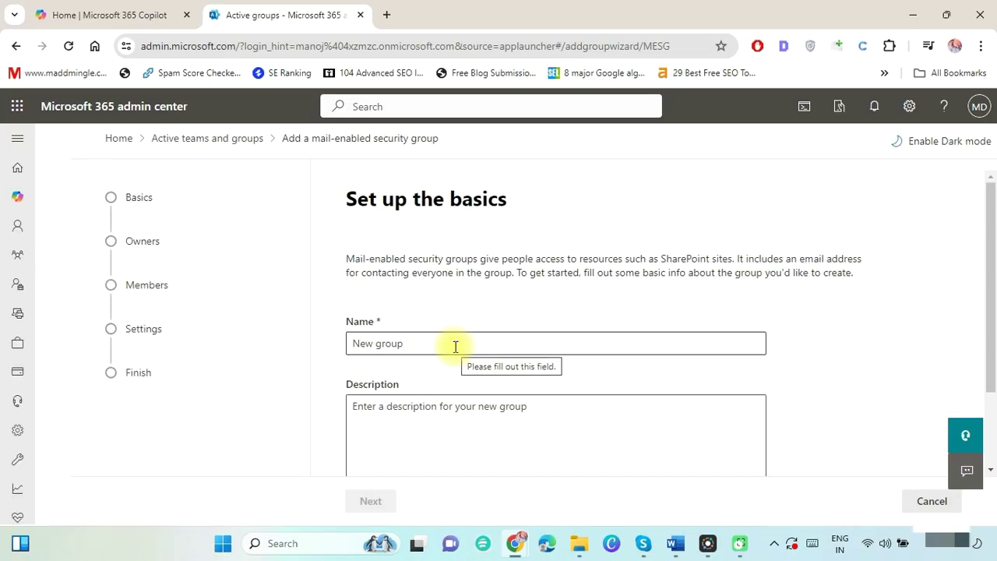
# Name the new group 'migrationgroup' and continue past the description.
pyautogui.click(456, 347)
pyautogui.write('migrationgroup')
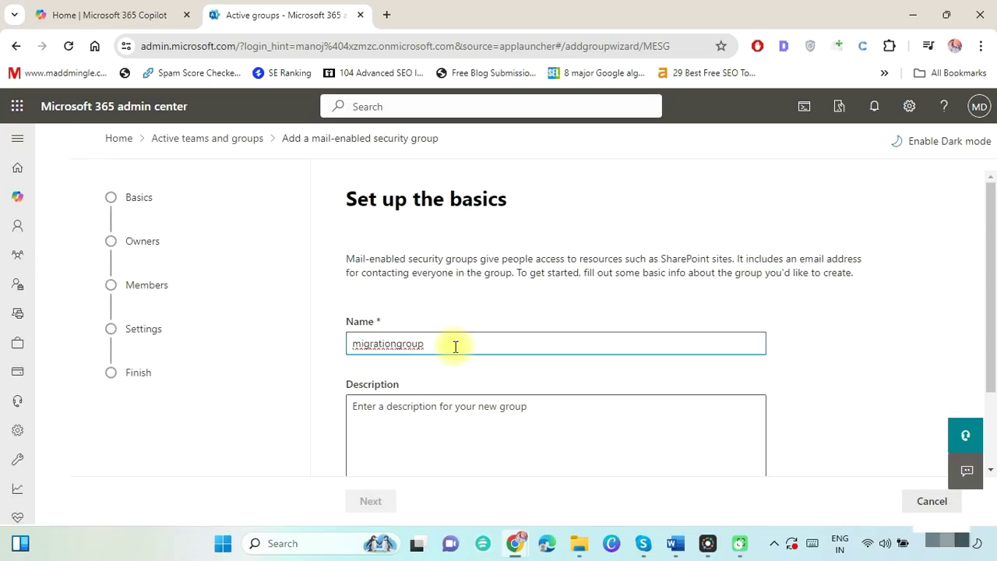
pyautogui.click(444, 434)
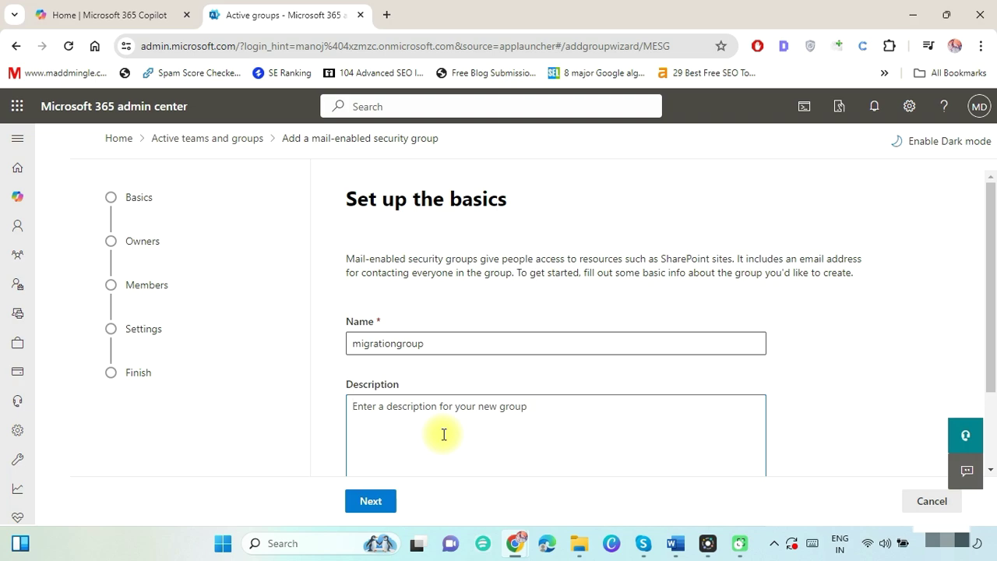
pyautogui.click(377, 502)
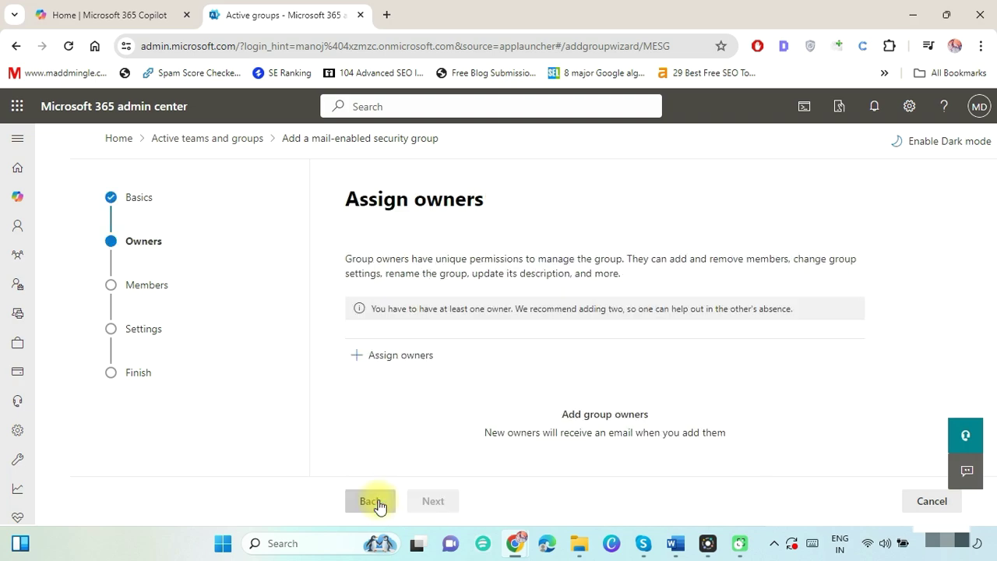
# Add the user matching 'ma' as the group's owner.
pyautogui.click(396, 365)
pyautogui.write('manoj')
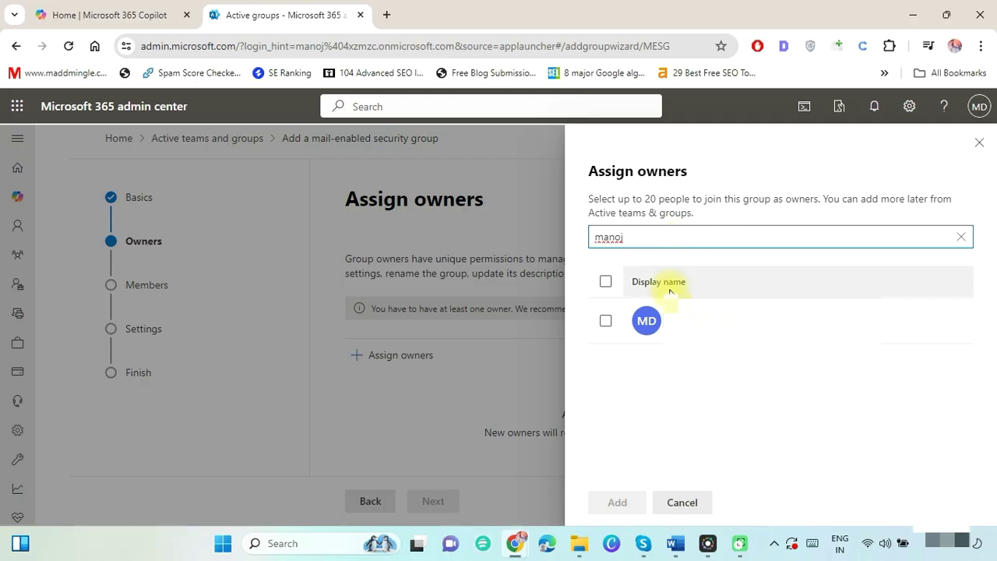
pyautogui.click(605, 320)
pyautogui.click(618, 502)
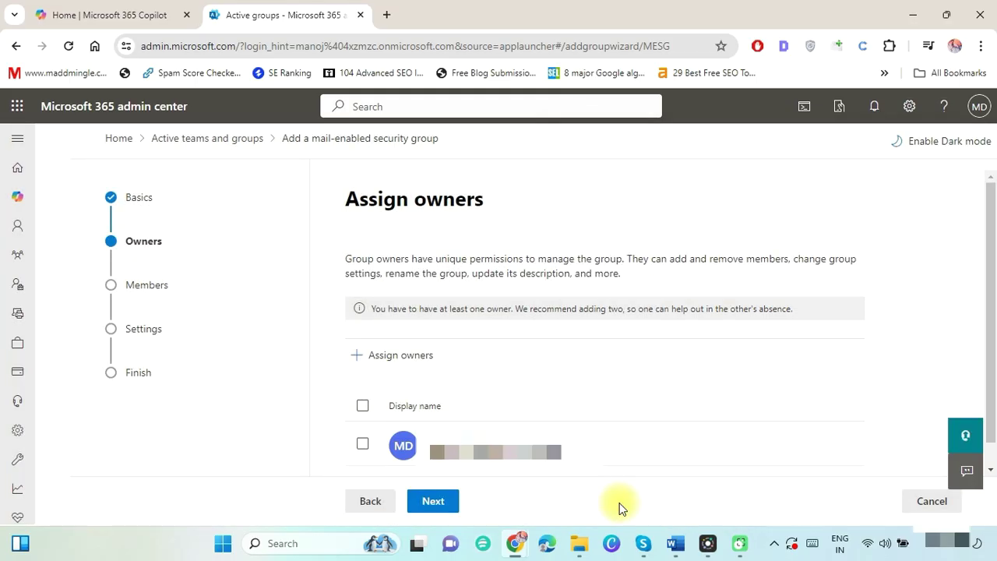
pyautogui.click(436, 505)
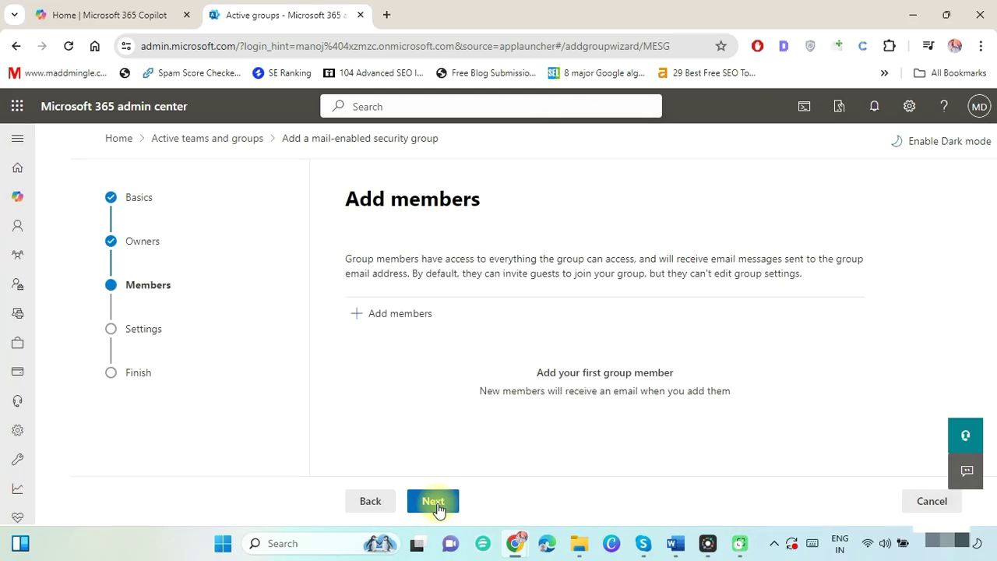
# Add two people as members of the group.
pyautogui.click(401, 325)
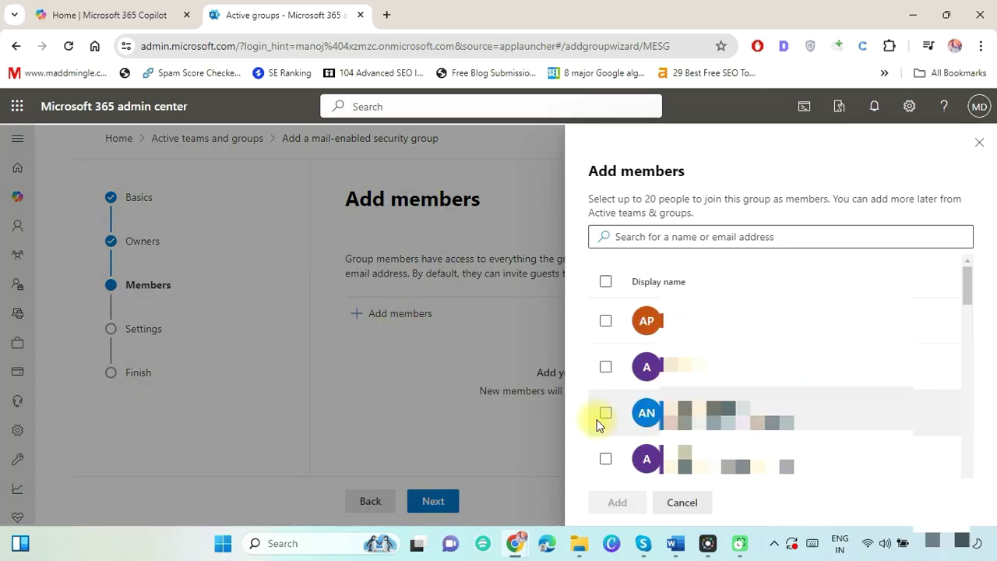
pyautogui.click(606, 415)
pyautogui.scroll(-3, 602, 386)
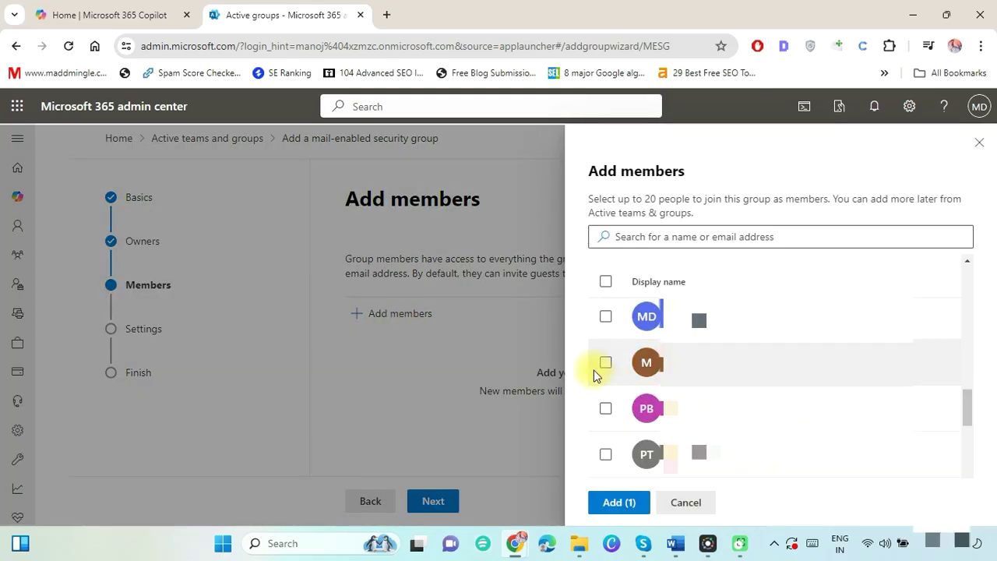
pyautogui.click(605, 364)
pyautogui.click(608, 510)
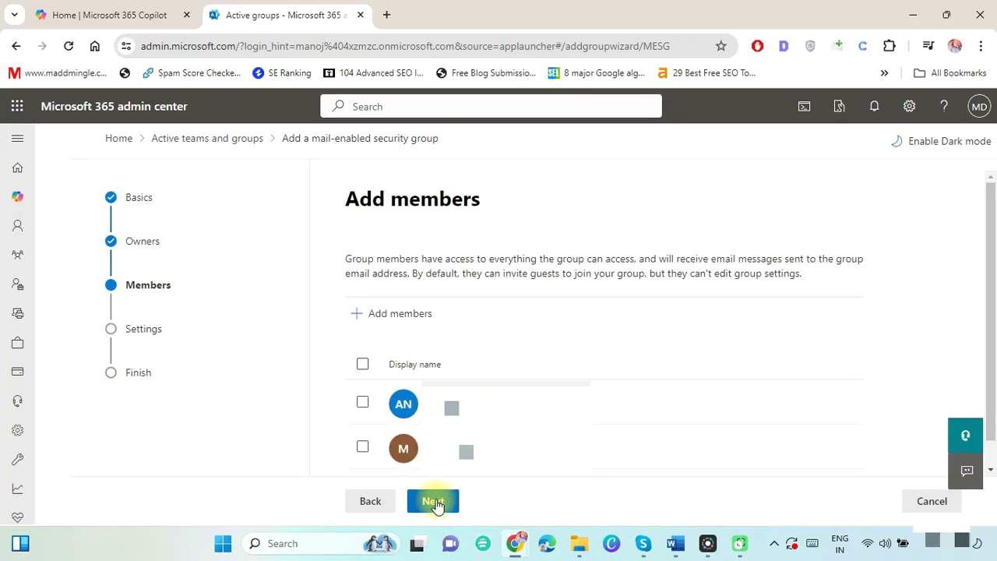
pyautogui.click(436, 502)
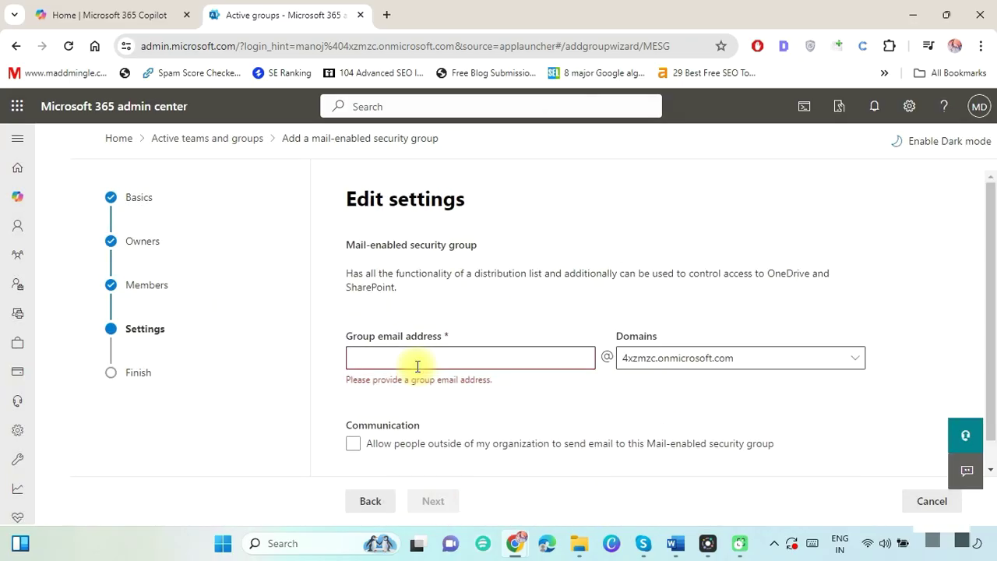
# Set the group email to 'datamigration', review the settings, and create the group.
pyautogui.write('datamigration')
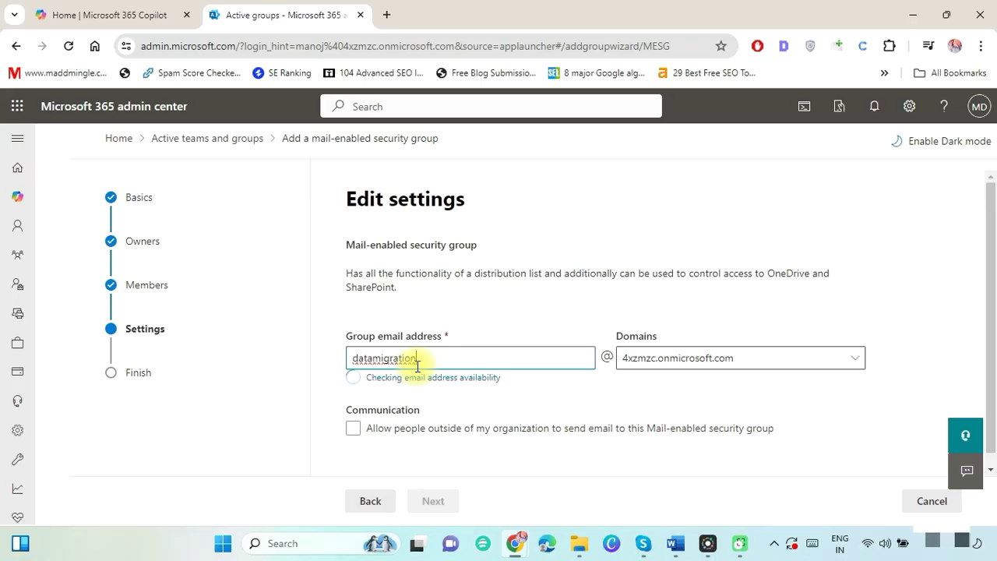
pyautogui.click(431, 501)
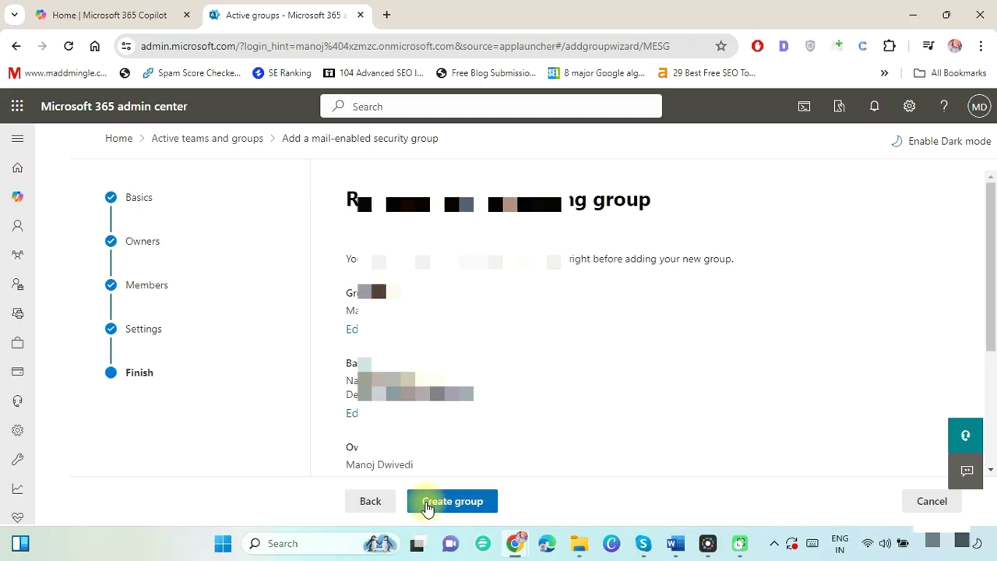
pyautogui.scroll(-2, 996, 285)
pyautogui.scroll(-3, 995, 285)
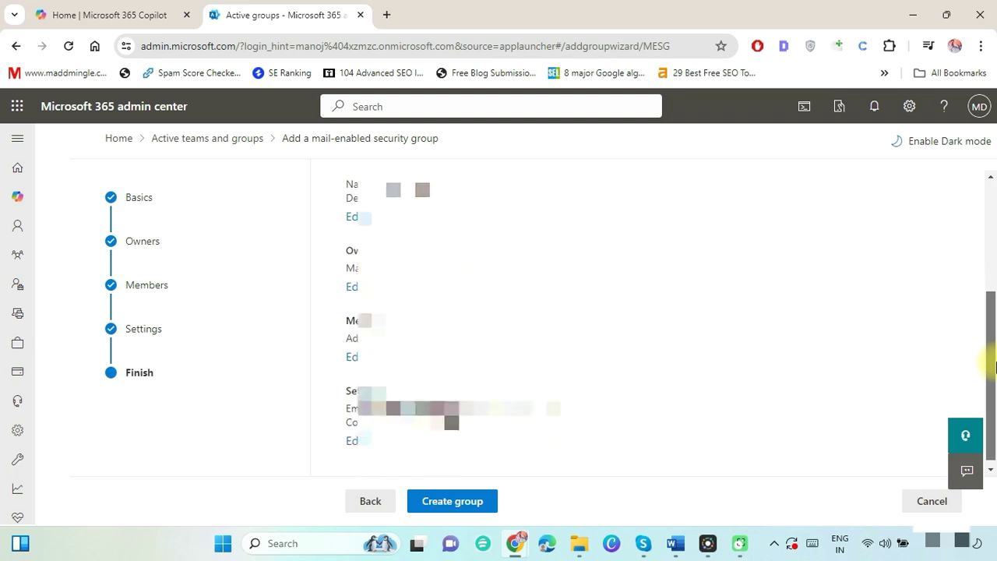
pyautogui.click(459, 505)
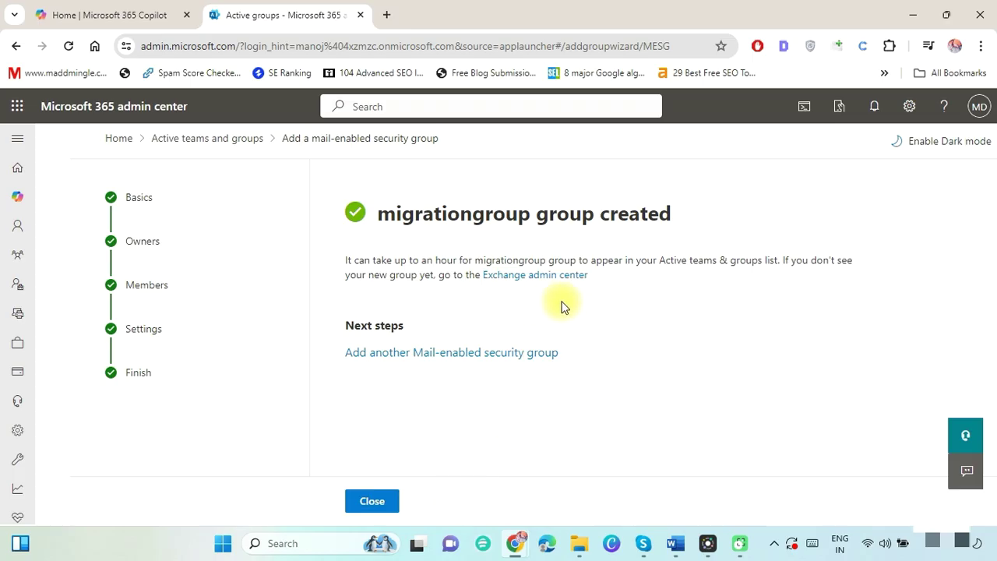
pyautogui.click(373, 498)
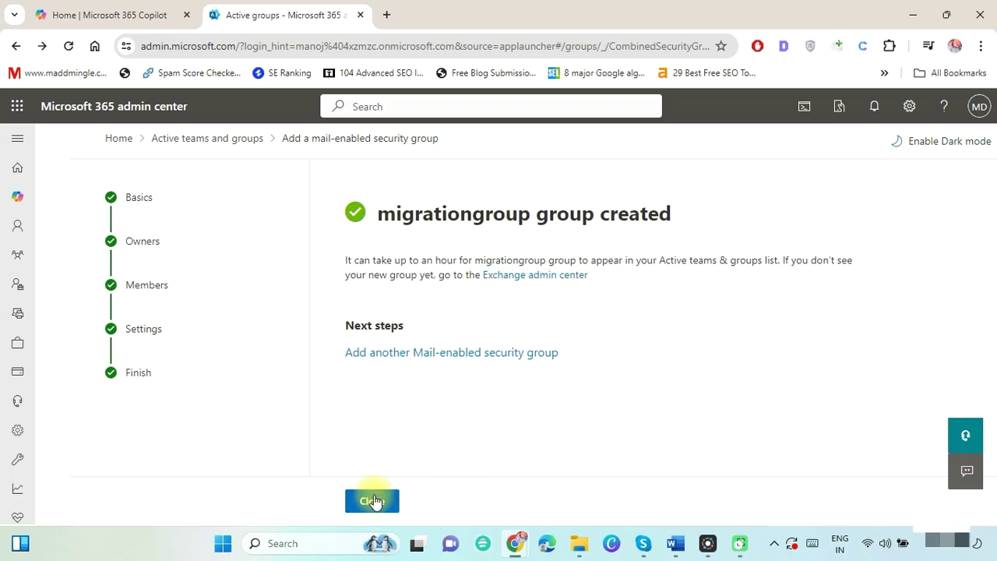
# Open migrationgroup's details and copy its primary email address.
pyautogui.click(851, 472)
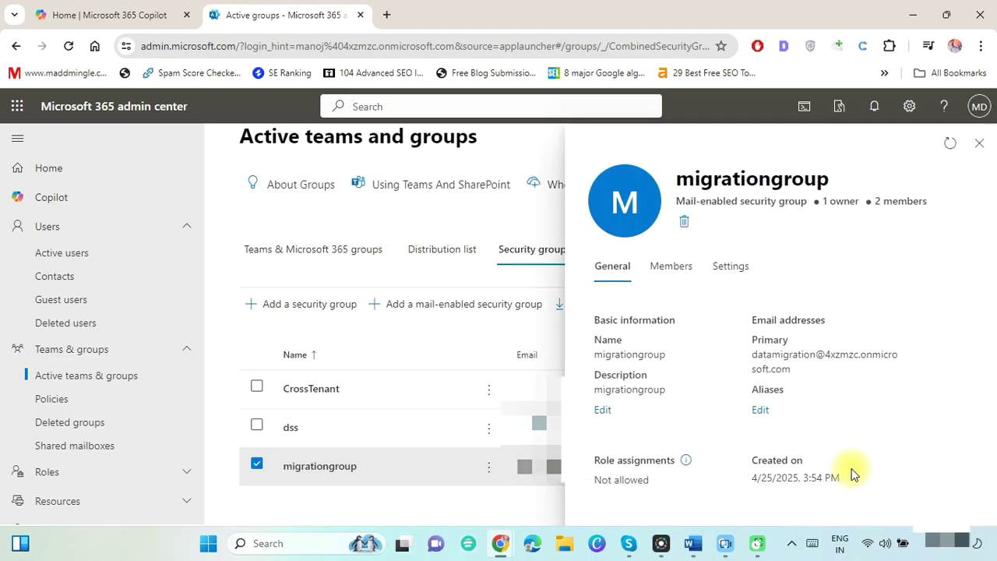
pyautogui.moveTo(805, 370); pyautogui.dragTo(755, 356)
pyautogui.hotkey('ctrl', 'c')
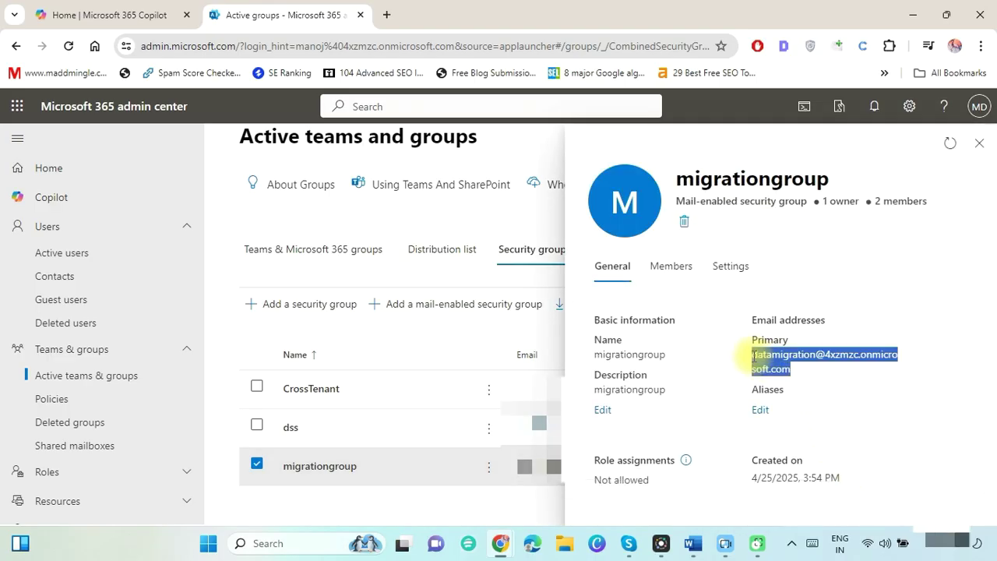
pyautogui.hotkey('alt', 'Tab')
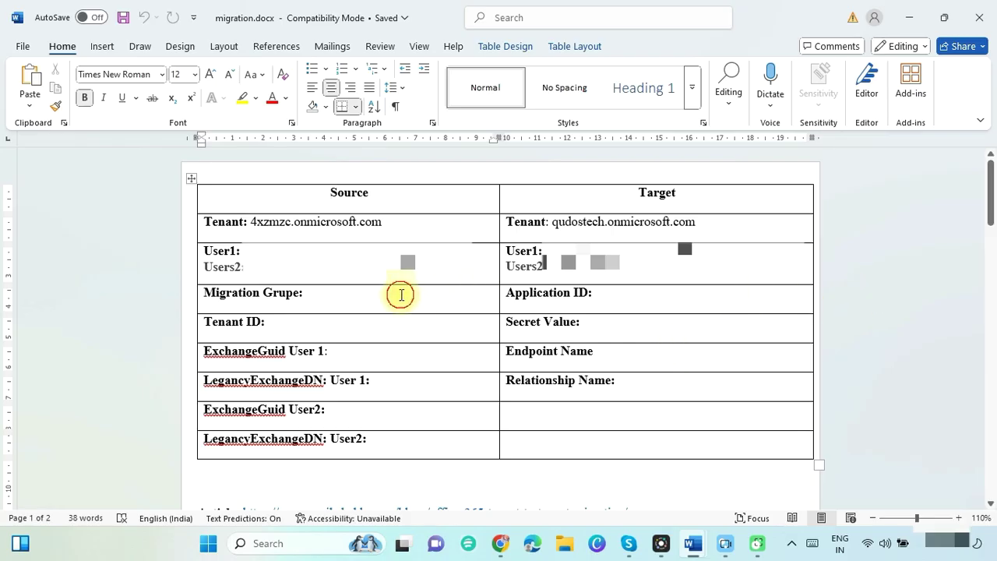
# Paste migrationgroup's email address into the Migration Grupe cell of migration.docx.
pyautogui.click(401, 294)
pyautogui.hotkey('ctrl', 'v')
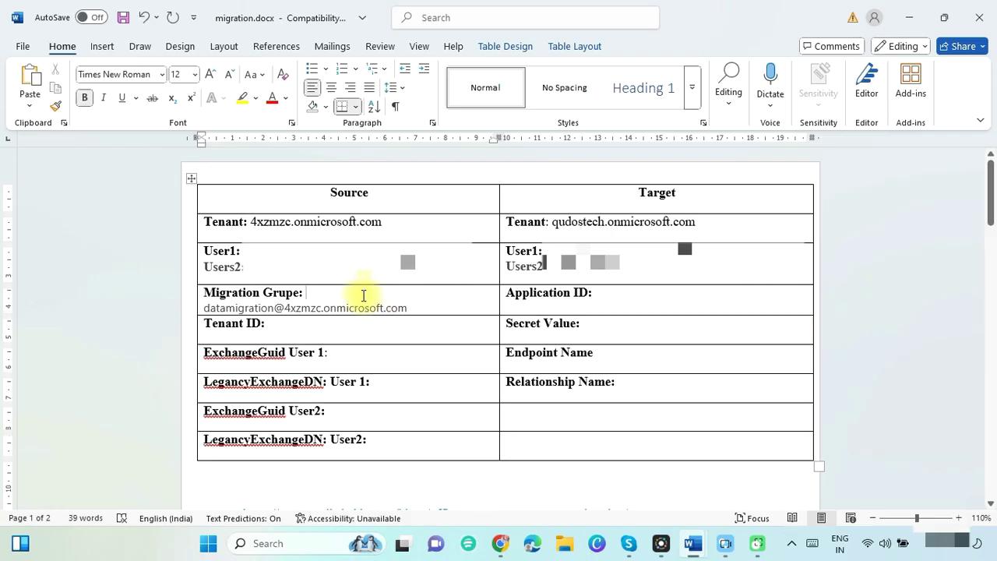
pyautogui.hotkey('alt', 'Tab')
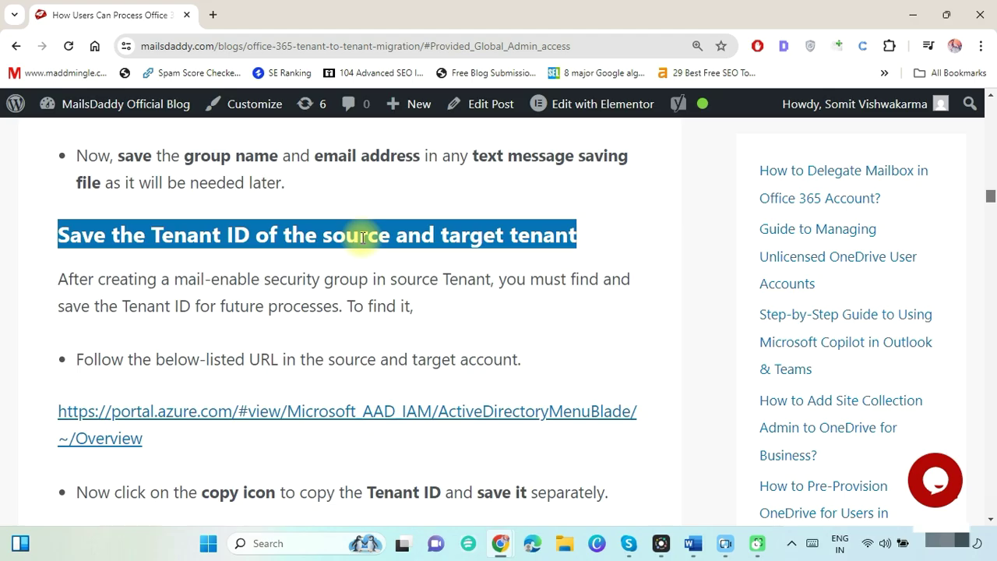
# Open the blog's Azure portal link and paste the source tenant's Tenant ID into the Word table.
pyautogui.rightClick(409, 410)
pyautogui.click(466, 328)
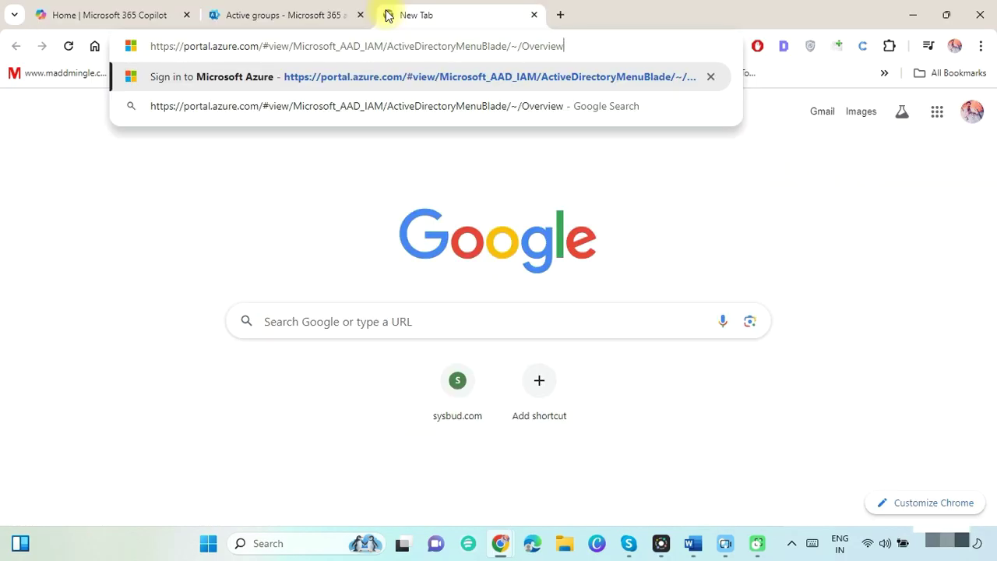
pyautogui.press('Return')
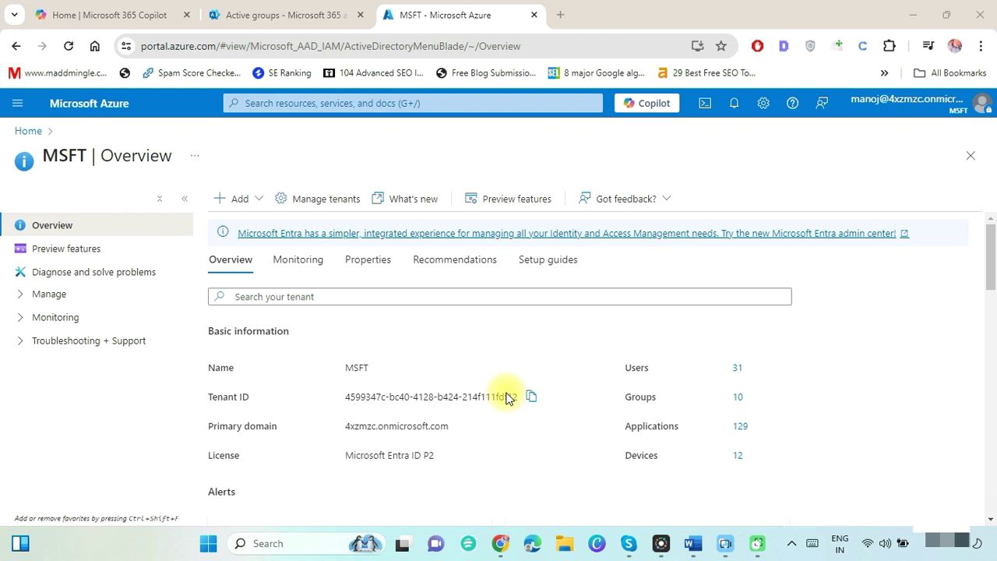
pyautogui.click(534, 400)
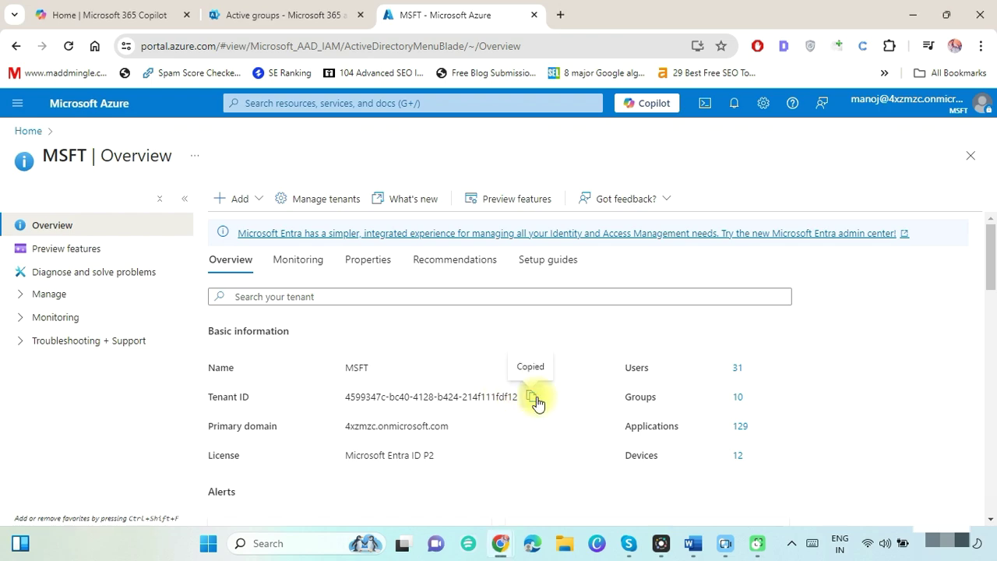
pyautogui.hotkey('alt', 'Tab')
pyautogui.hotkey('ctrl', 'v')
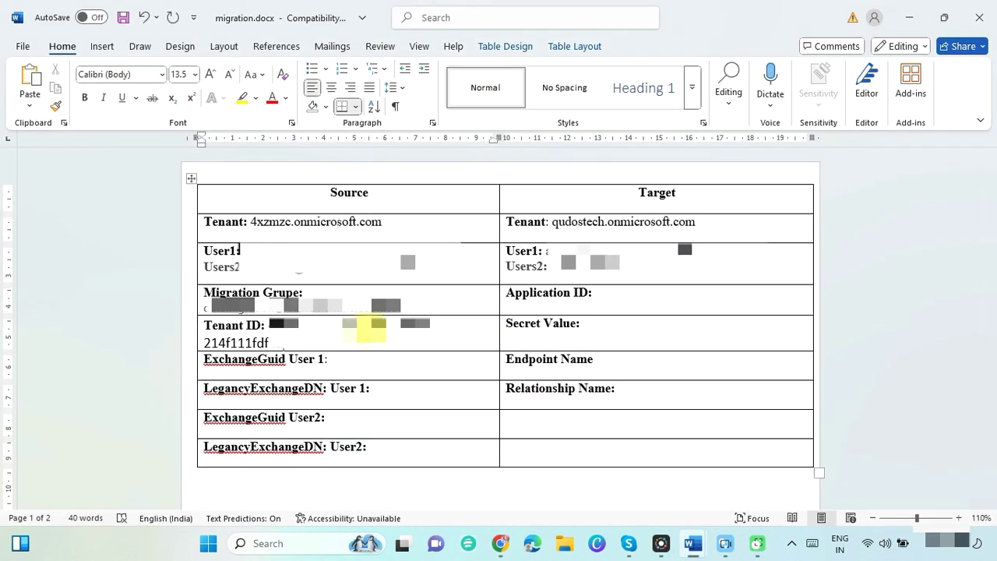
pyautogui.hotkey('alt', 'Tab')
# Copy the target tenant's Tenant ID in the private window and label the Target cell 'Tenant ID:'.
pyautogui.hotkey('ctrl', 'c')
pyautogui.hotkey('alt', 'Tab')
pyautogui.hotkey('ctrl', 'v')
pyautogui.press('Return')
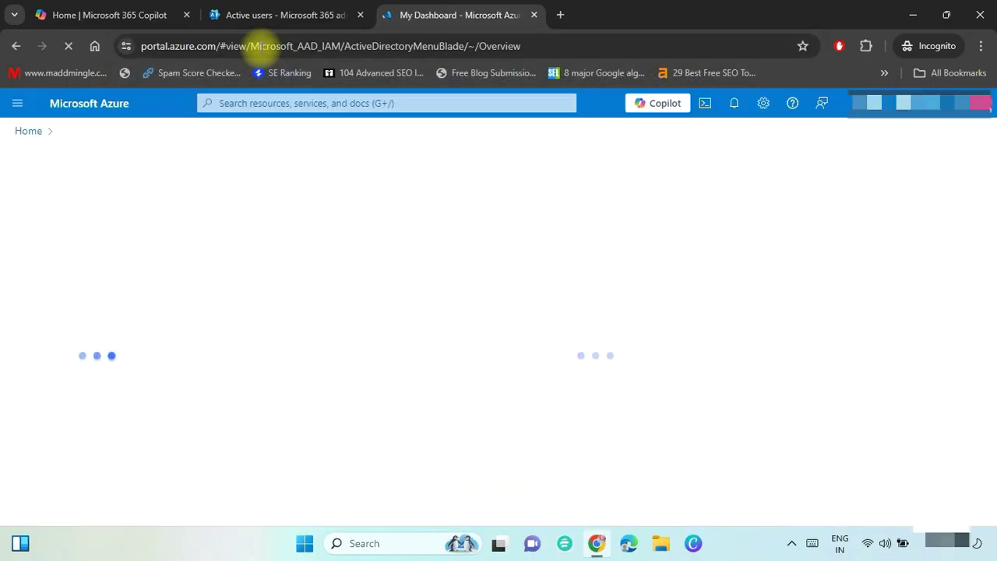
pyautogui.click(530, 398)
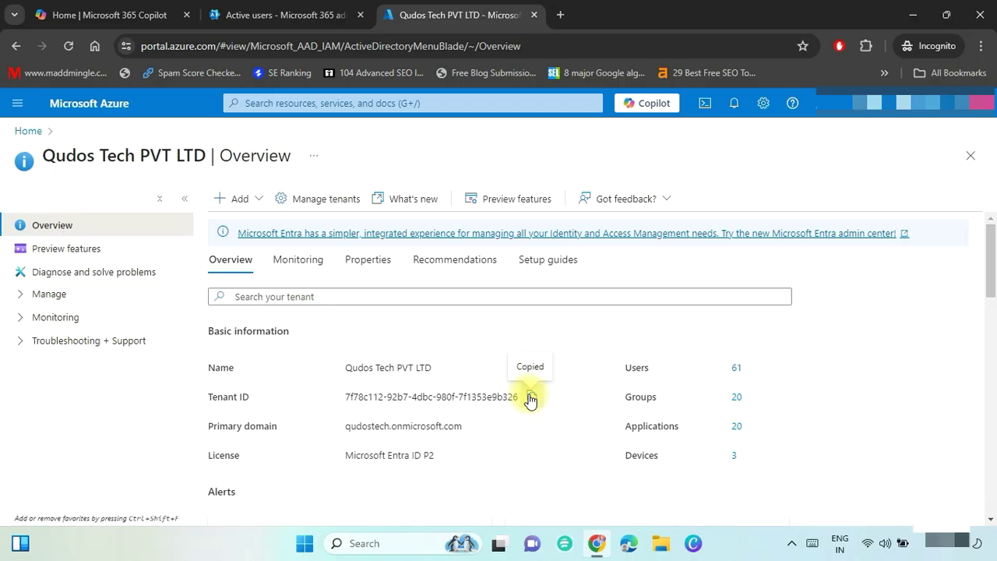
pyautogui.hotkey('alt', 'Tab')
pyautogui.click(539, 430)
pyautogui.write('Tenant ID:')
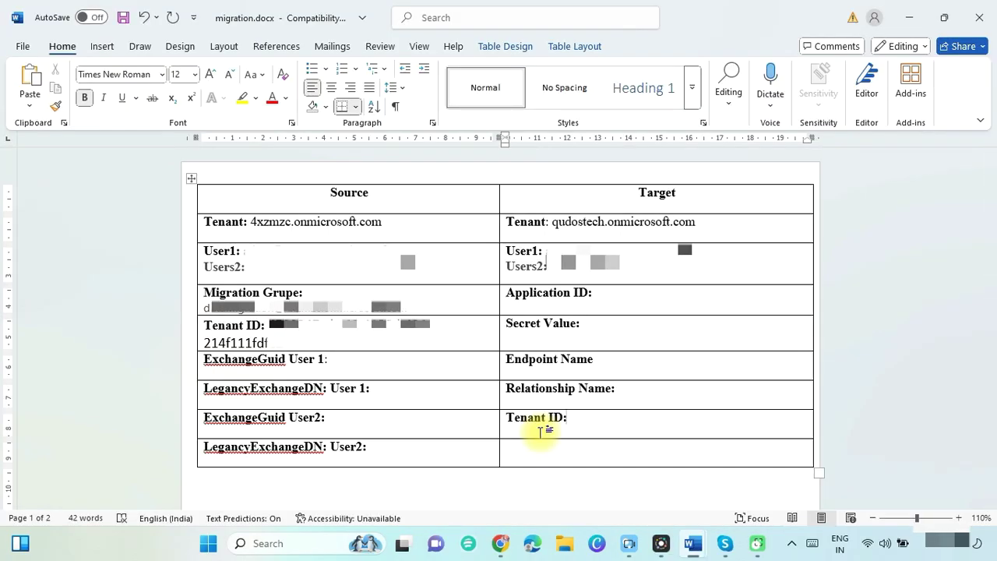
pyautogui.hotkey('alt', 'Tab')
pyautogui.press('Tab')
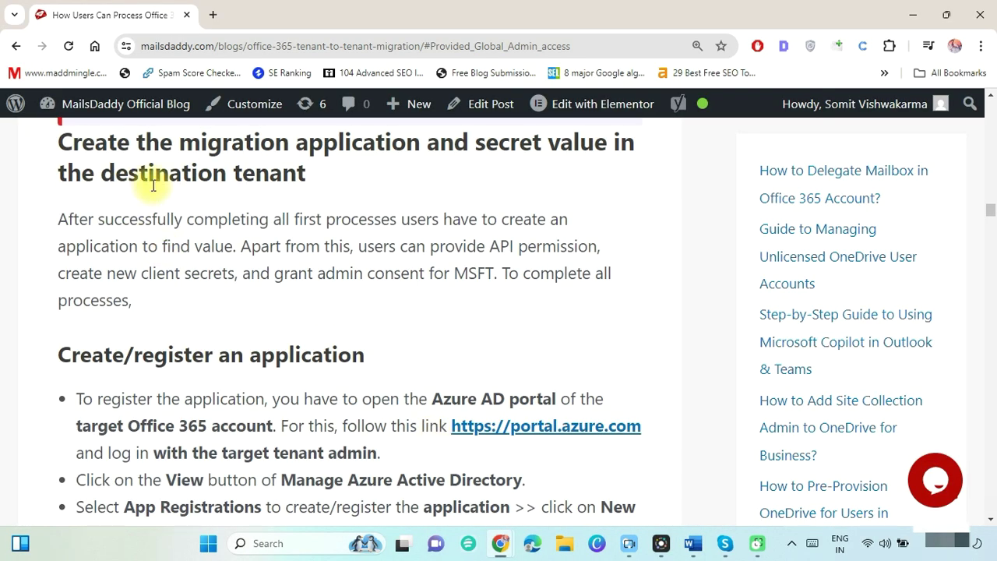
# Load portal.azure.com, go to Microsoft Entra ID, and list Qudos Tech PVT LTD's app registrations.
pyautogui.tripleClick(152, 172)
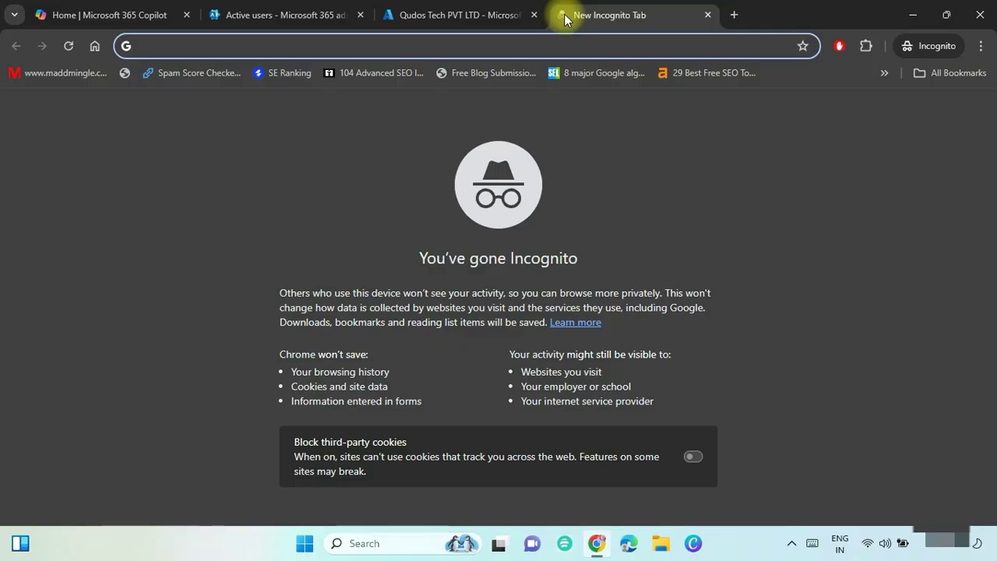
pyautogui.hotkey('ctrl', 'v')
pyautogui.press('Return')
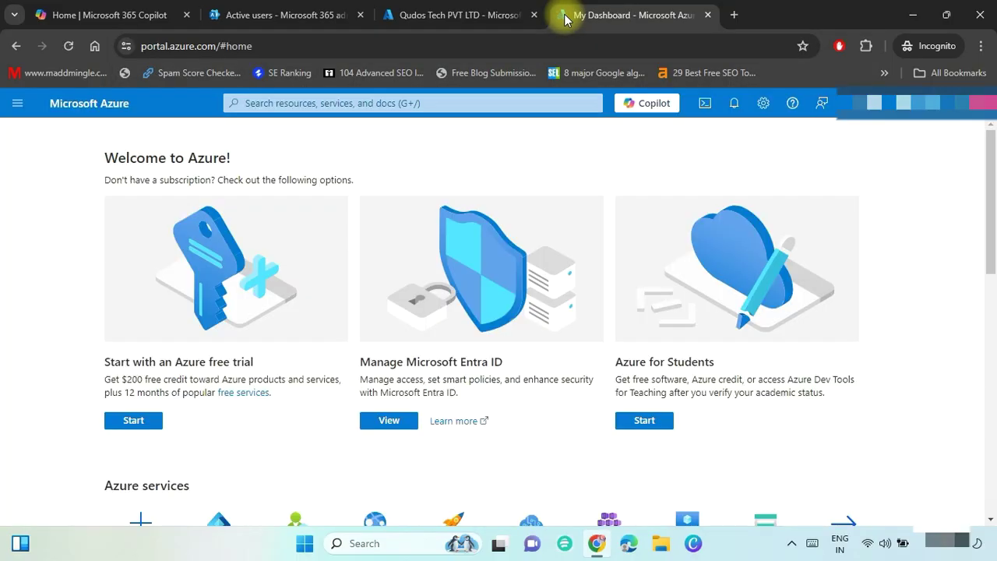
pyautogui.click(388, 420)
pyautogui.moveTo(192, 292); pyautogui.dragTo(189, 342)
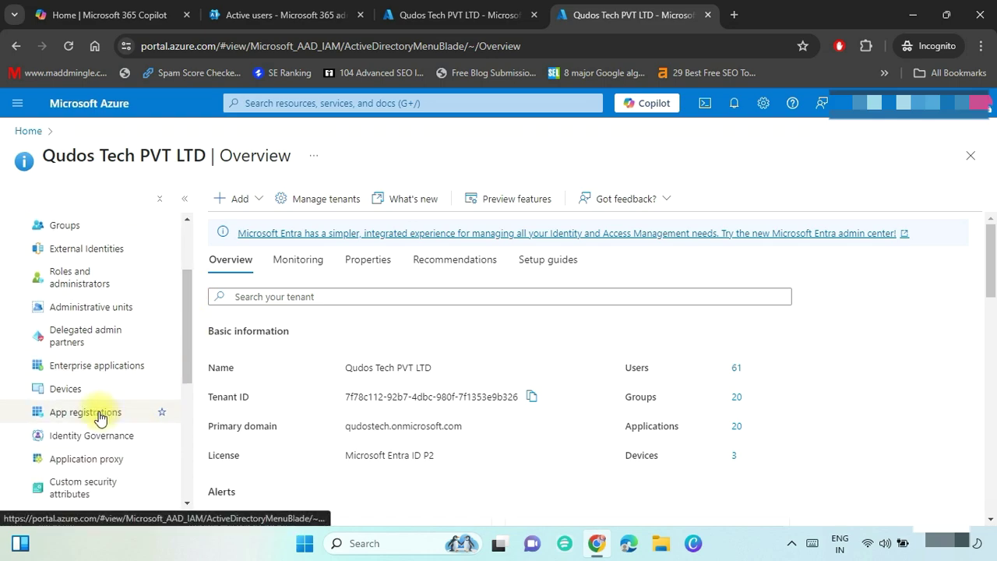
pyautogui.click(99, 416)
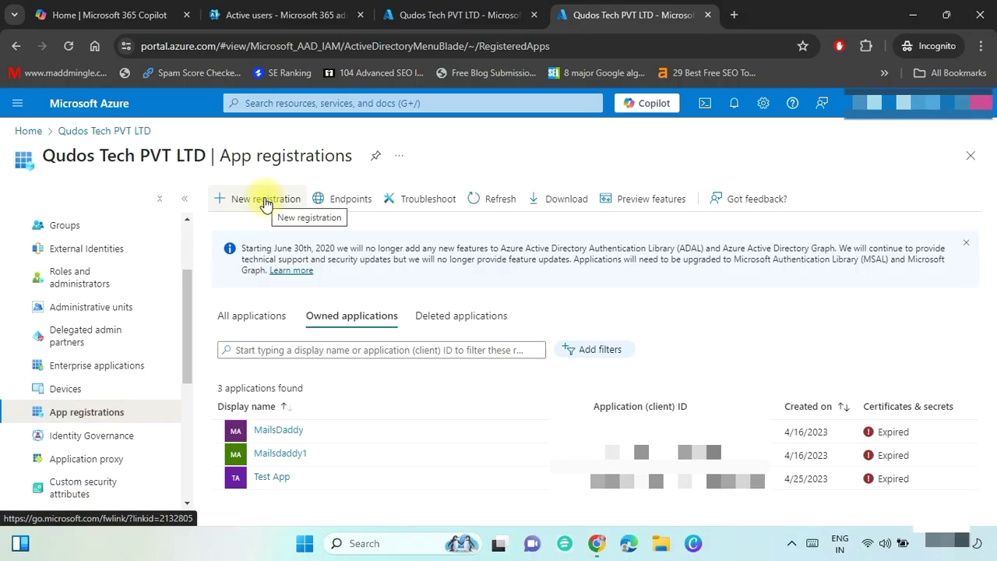
pyautogui.click(265, 201)
pyautogui.write('migrationapplication')
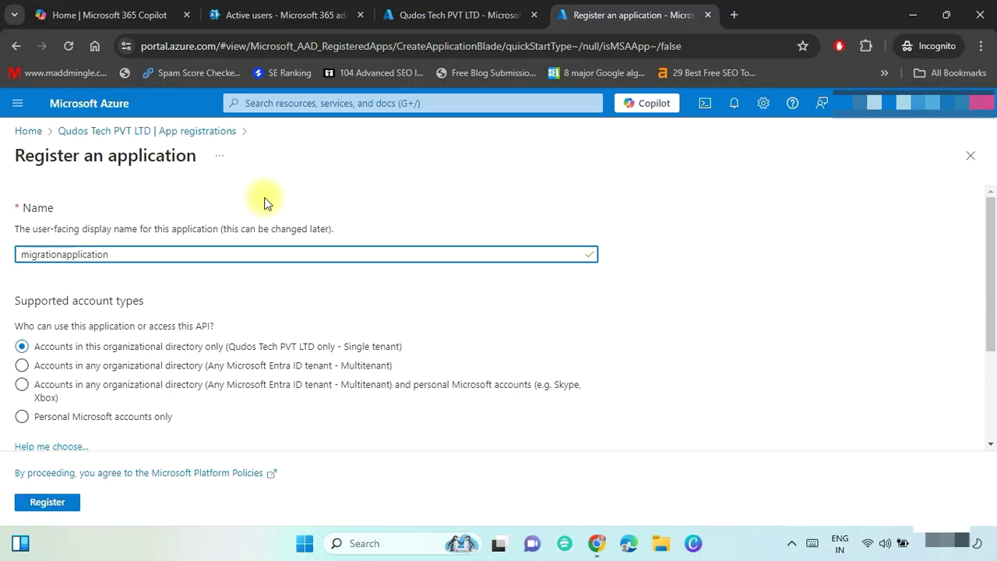
pyautogui.scroll(-1, 290, 316)
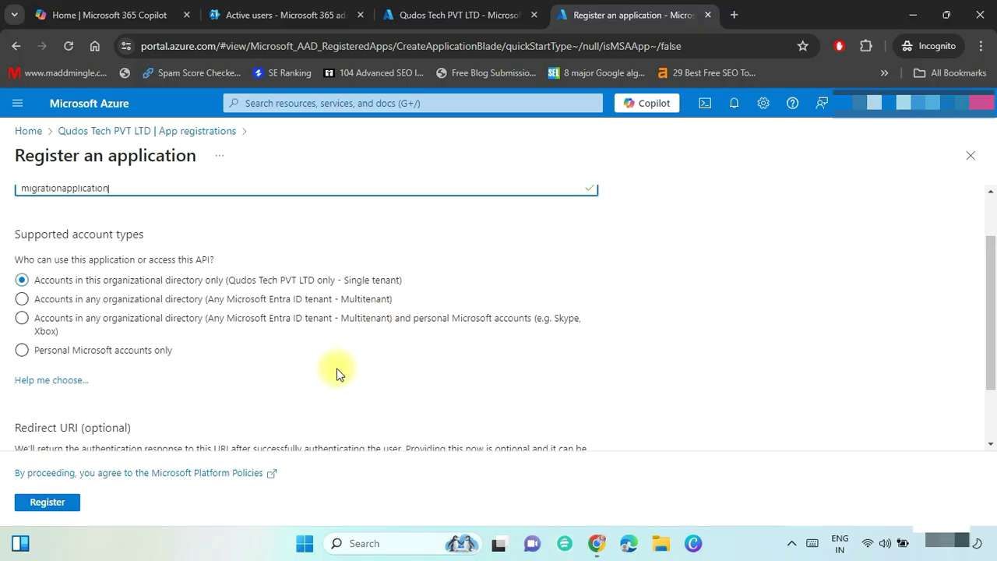
pyautogui.click(21, 318)
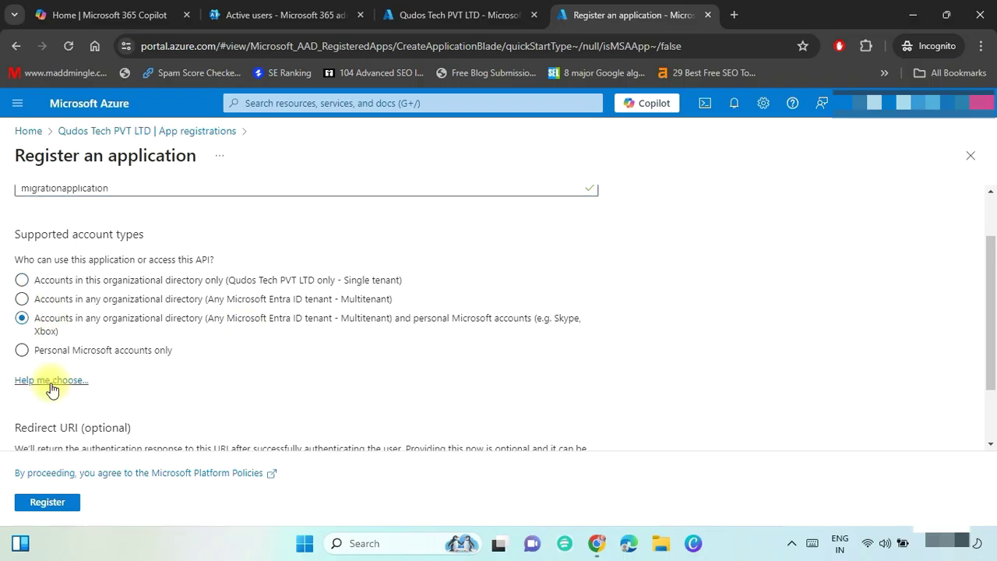
pyautogui.scroll(-1, 179, 385)
pyautogui.click(132, 409)
pyautogui.click(78, 454)
pyautogui.click(294, 409)
pyautogui.write('ht')
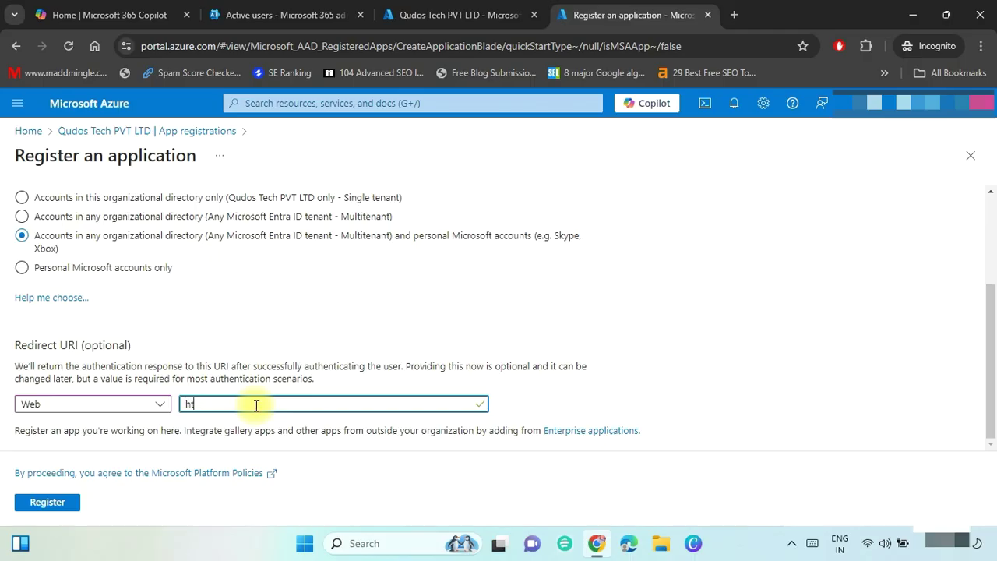
pyautogui.write('tps://office.com')
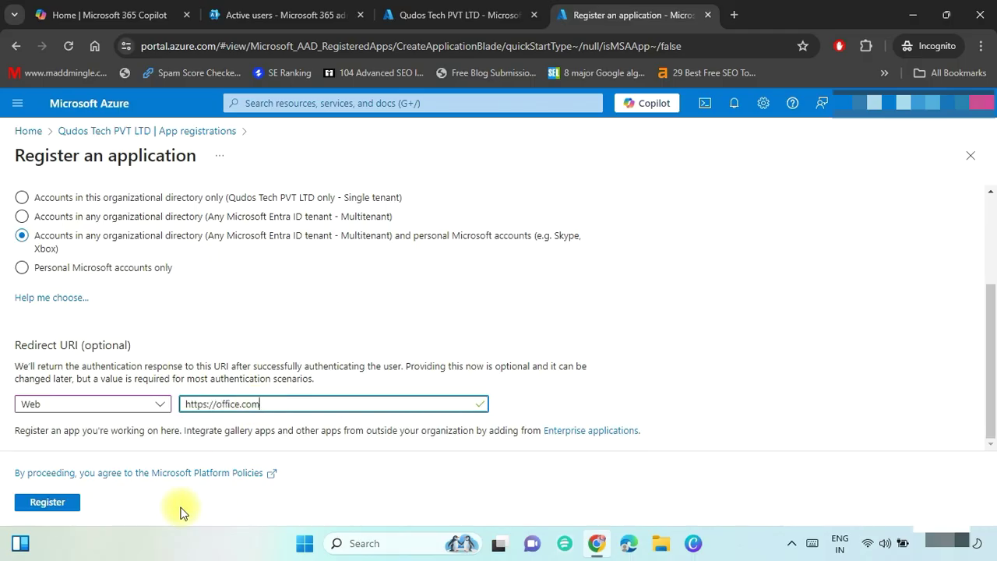
pyautogui.click(39, 504)
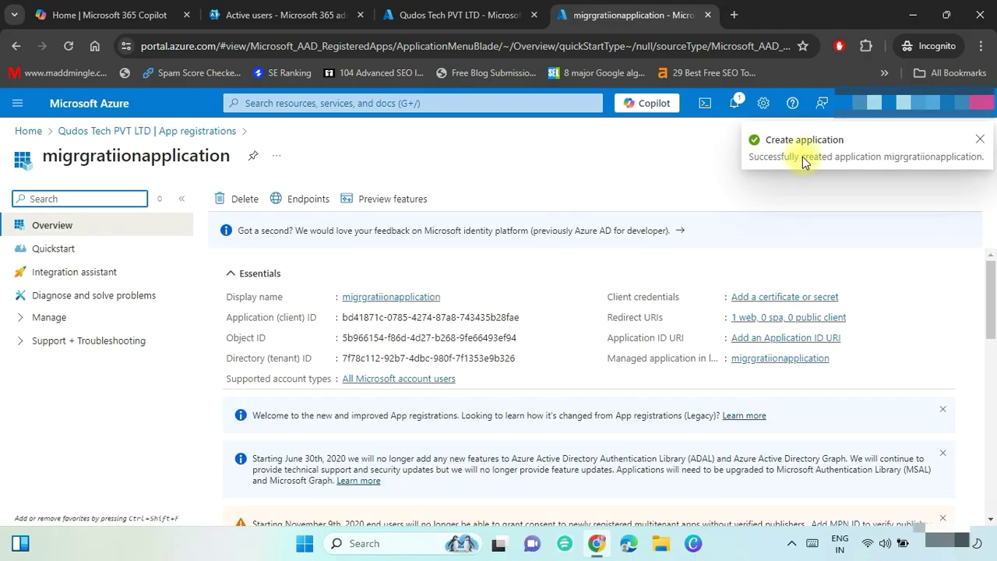
# Save the application (client) ID into the notes document and go to API permissions.
pyautogui.click(530, 319)
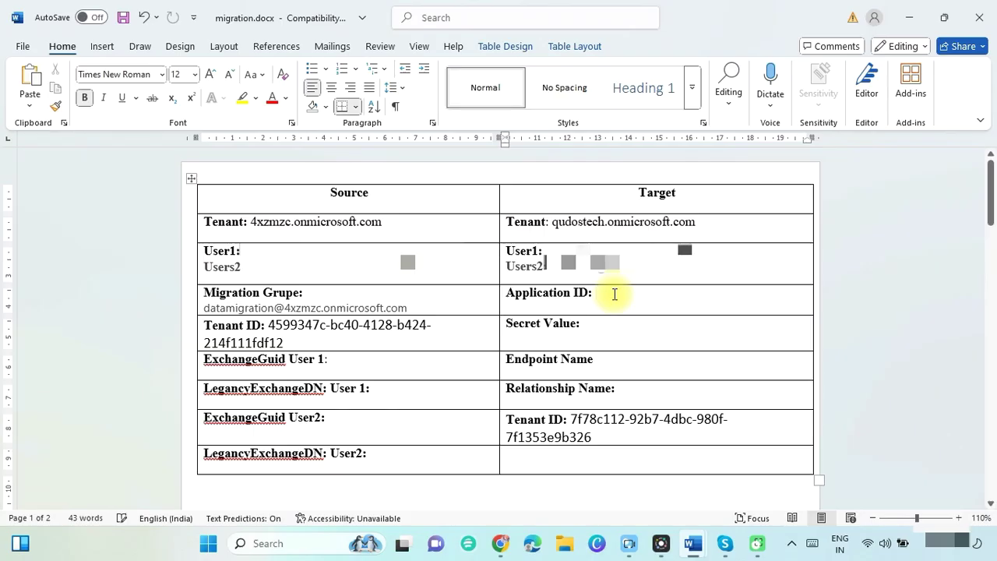
pyautogui.hotkey('ctrl', 'v')
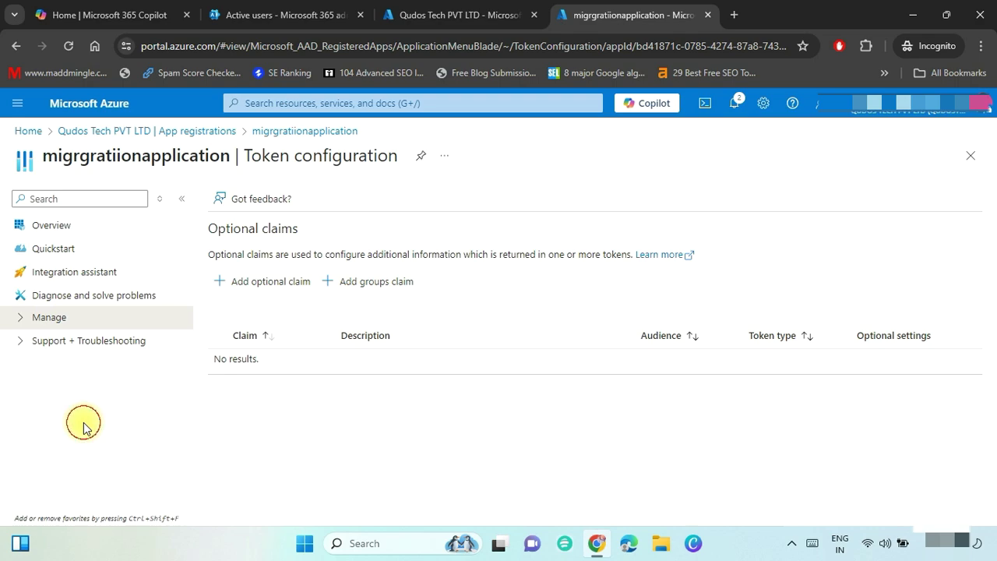
pyautogui.click(19, 316)
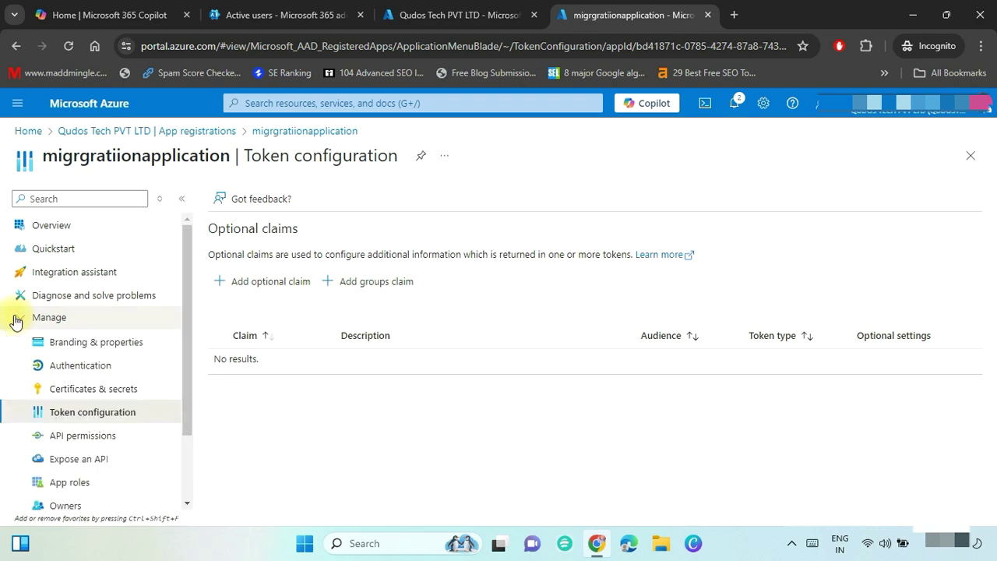
pyautogui.click(87, 440)
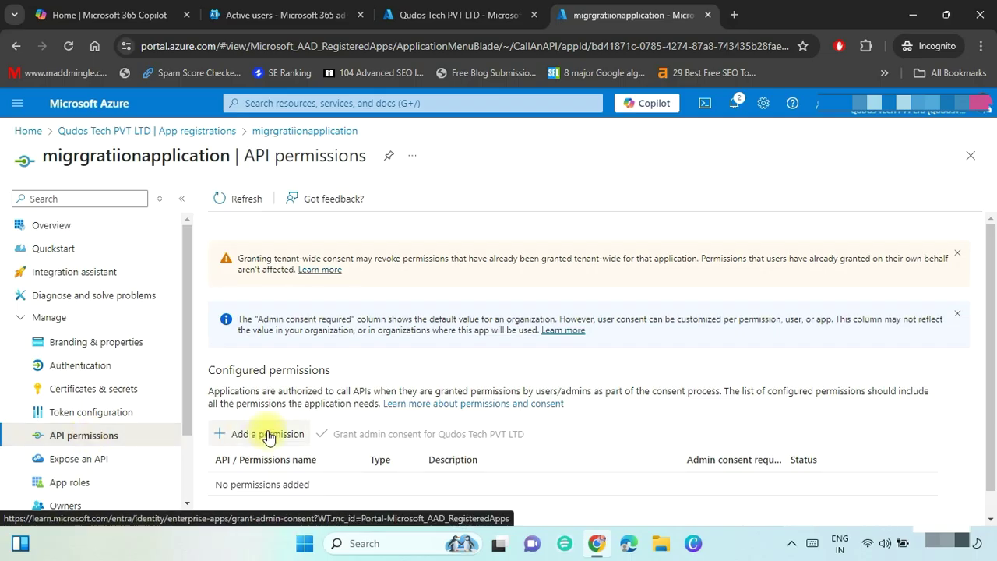
# Add the Office 365 Exchange Online Mailbox.Migration application permission to the app.
pyautogui.click(267, 434)
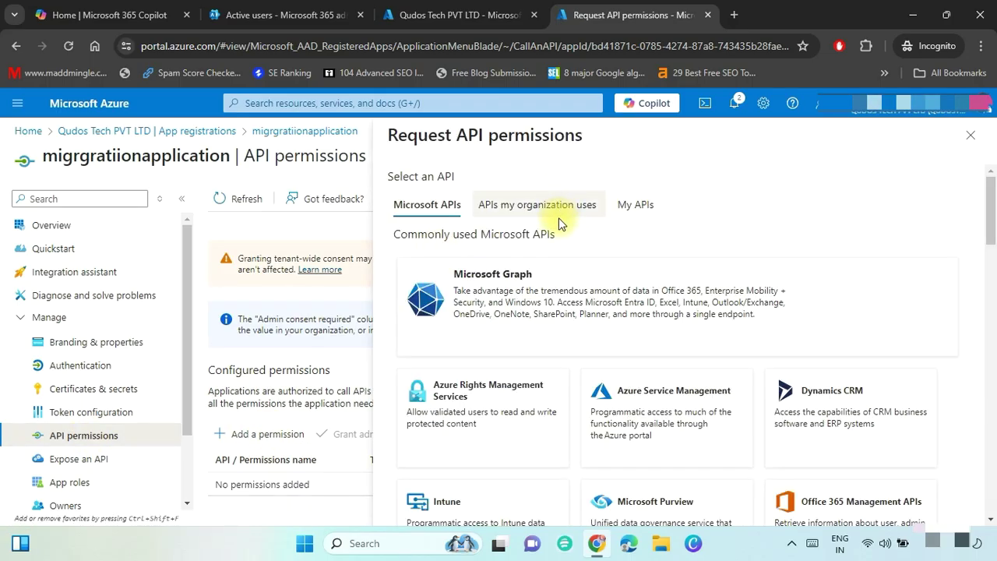
pyautogui.click(553, 212)
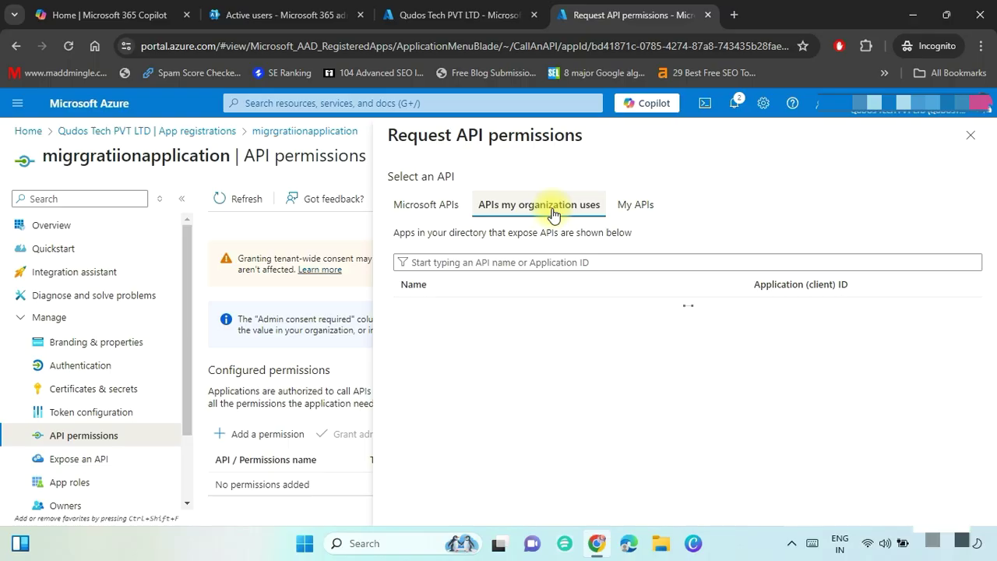
pyautogui.click(485, 263)
pyautogui.write('office 365 exchange')
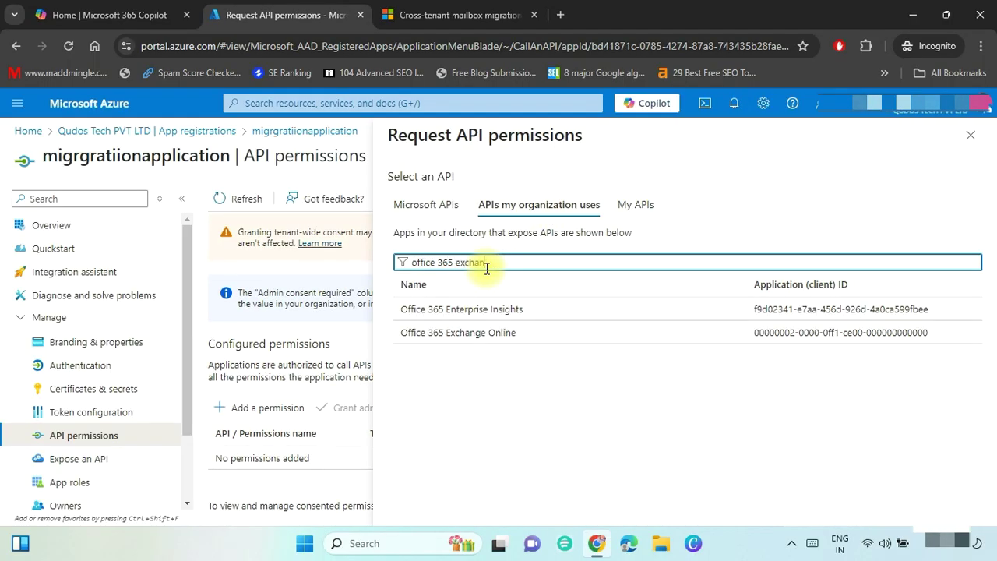
pyautogui.click(458, 316)
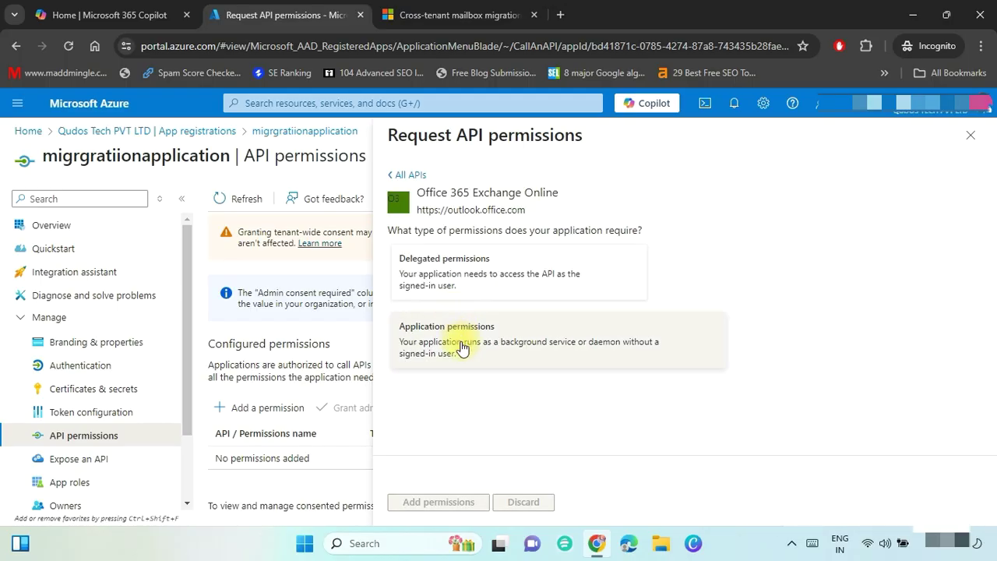
pyautogui.click(461, 350)
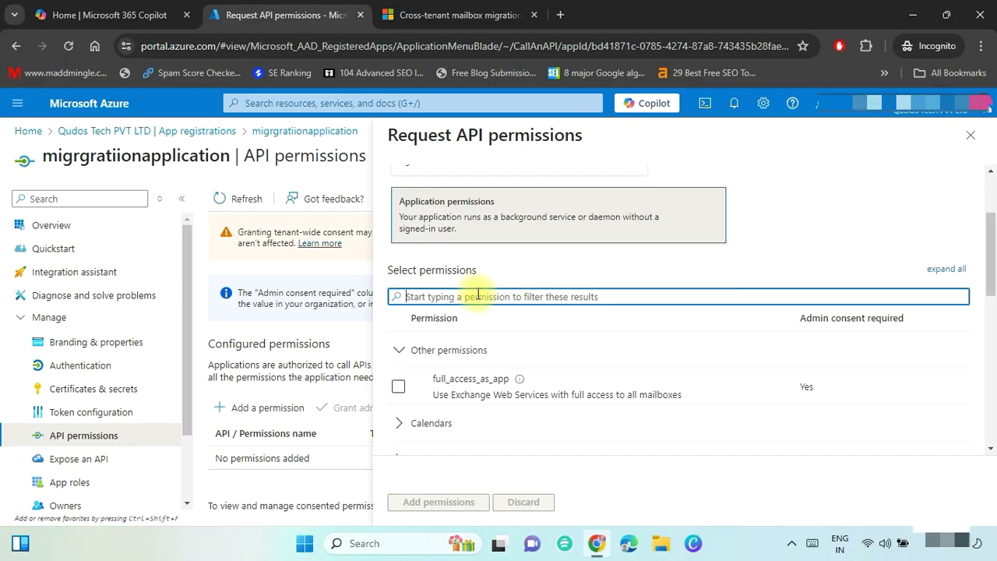
pyautogui.write('mailbox')
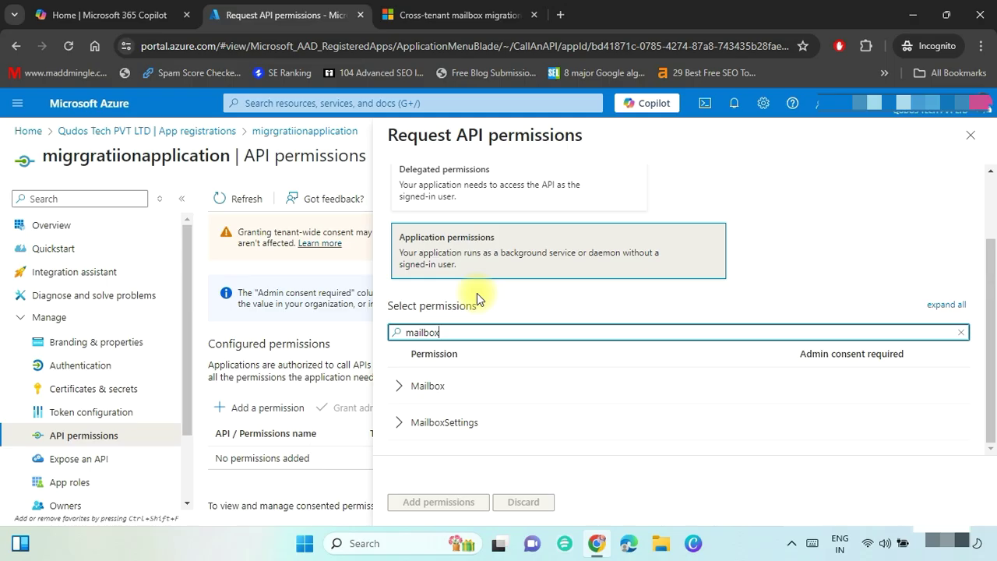
pyautogui.click(399, 381)
pyautogui.click(398, 423)
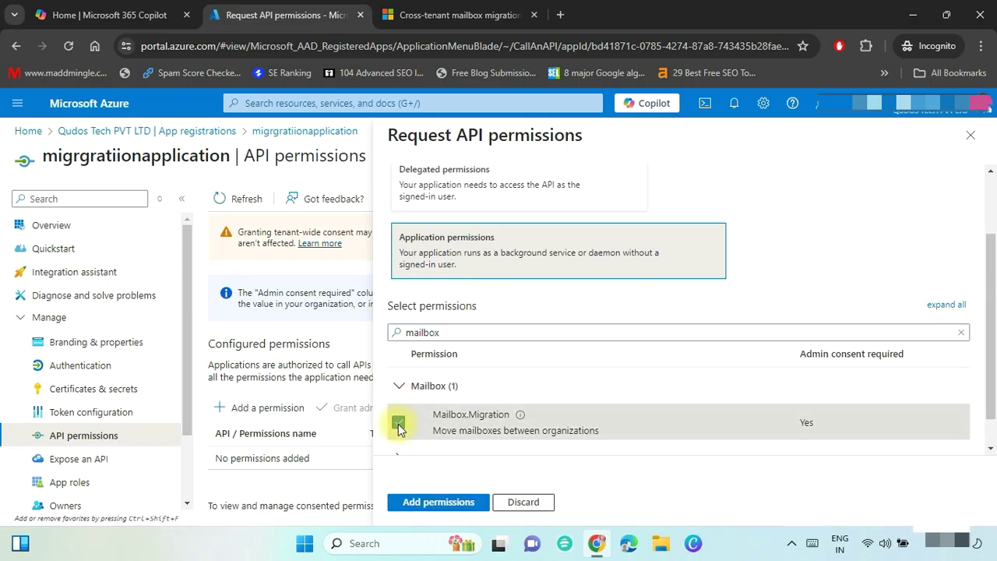
pyautogui.click(434, 503)
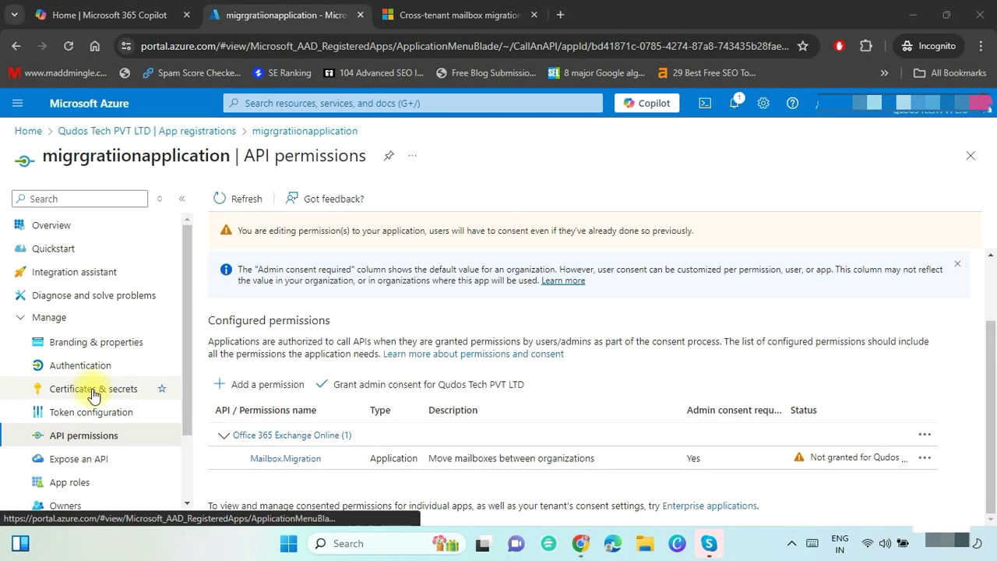
pyautogui.click(93, 396)
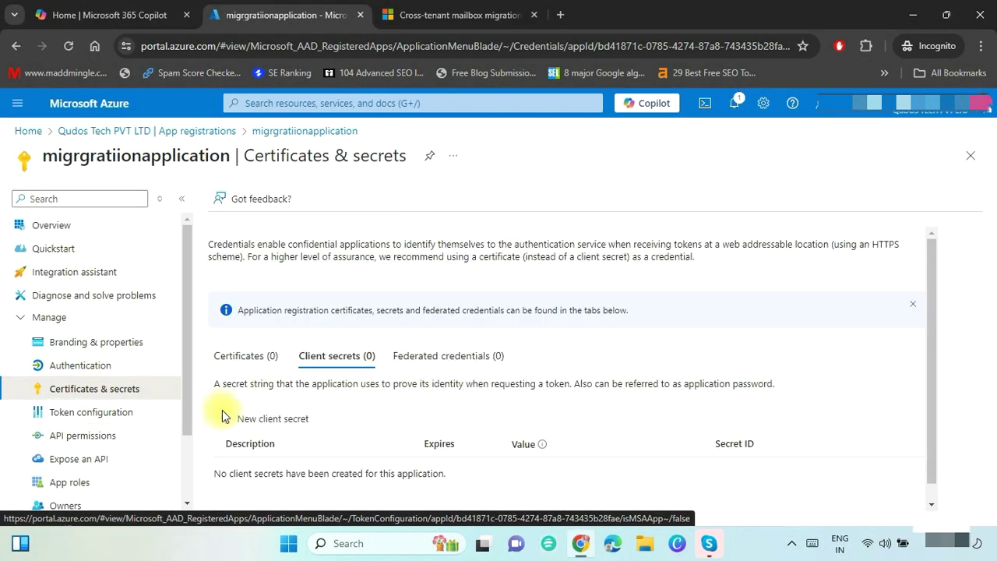
# Create client secret 'SecretValue', paste its value into the notes, and return to Azure home.
pyautogui.click(263, 419)
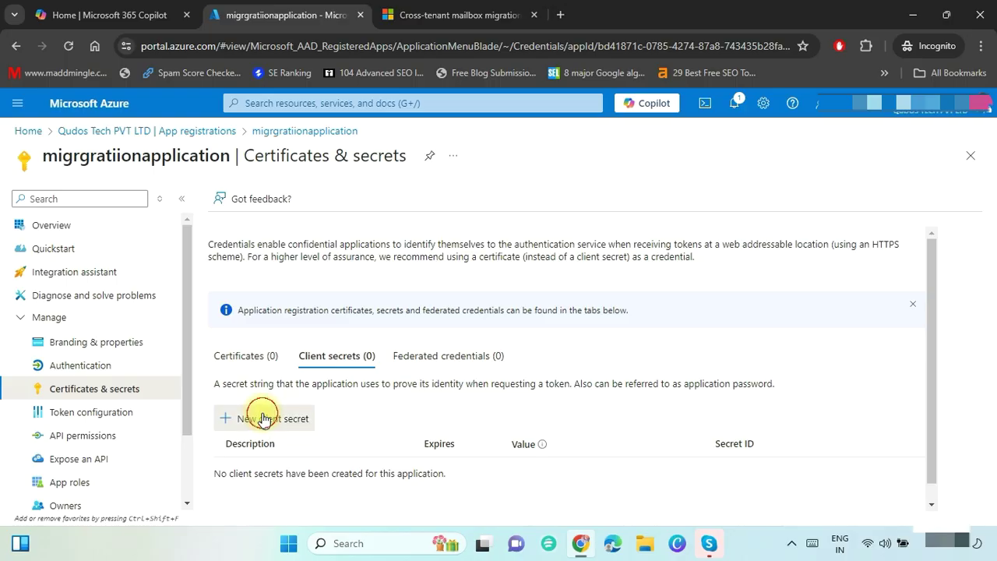
pyautogui.write('Secret')
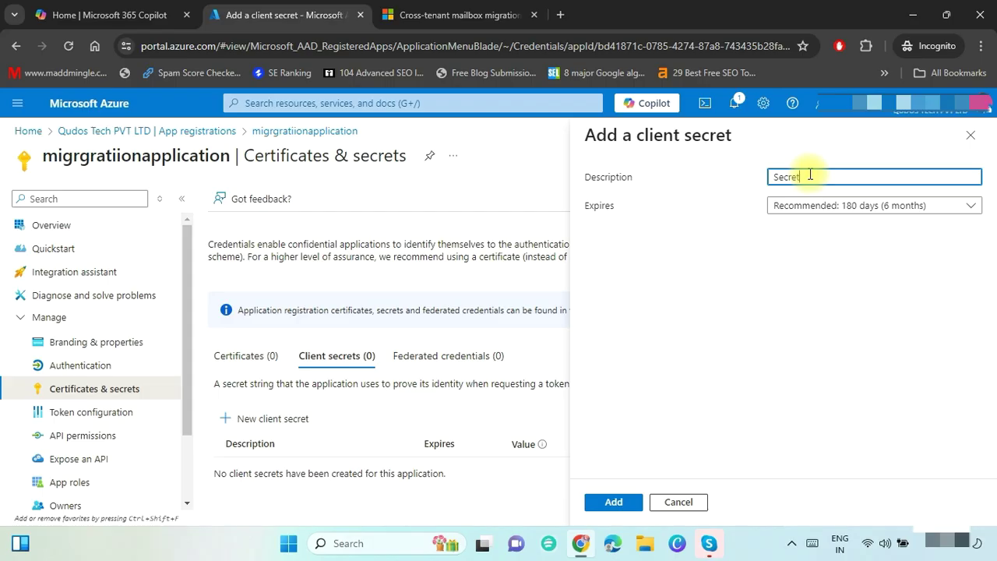
pyautogui.write('Value')
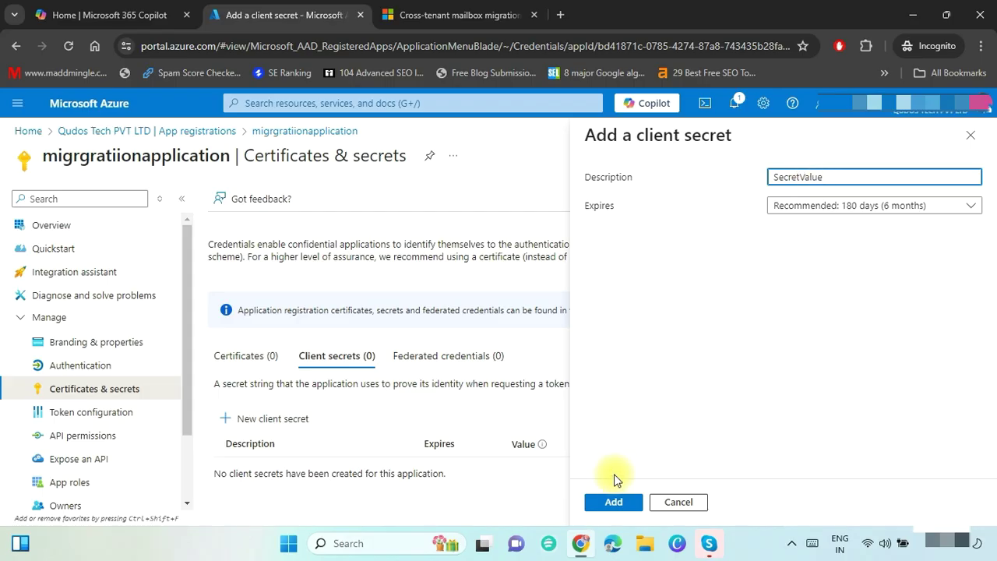
pyautogui.click(607, 503)
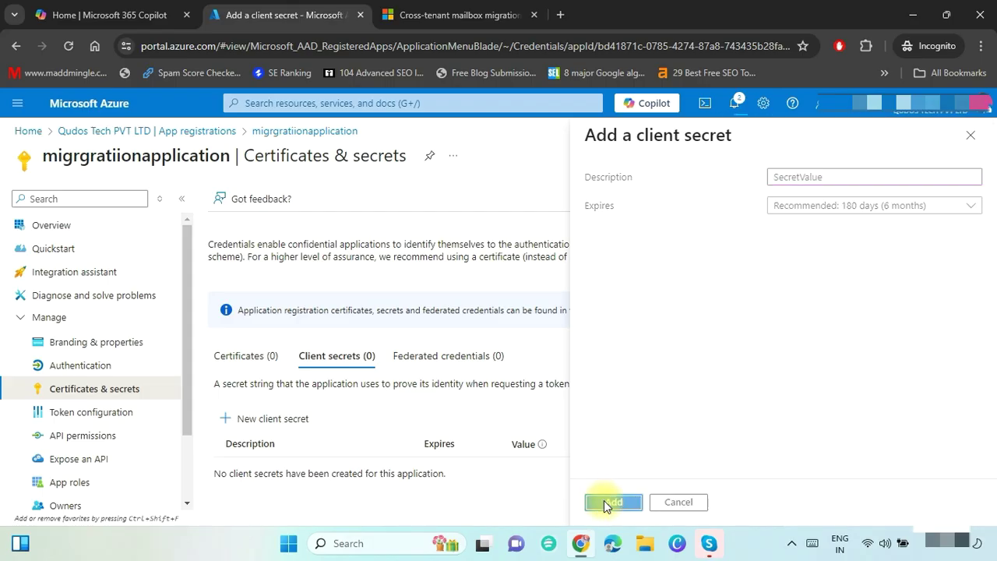
pyautogui.click(693, 443)
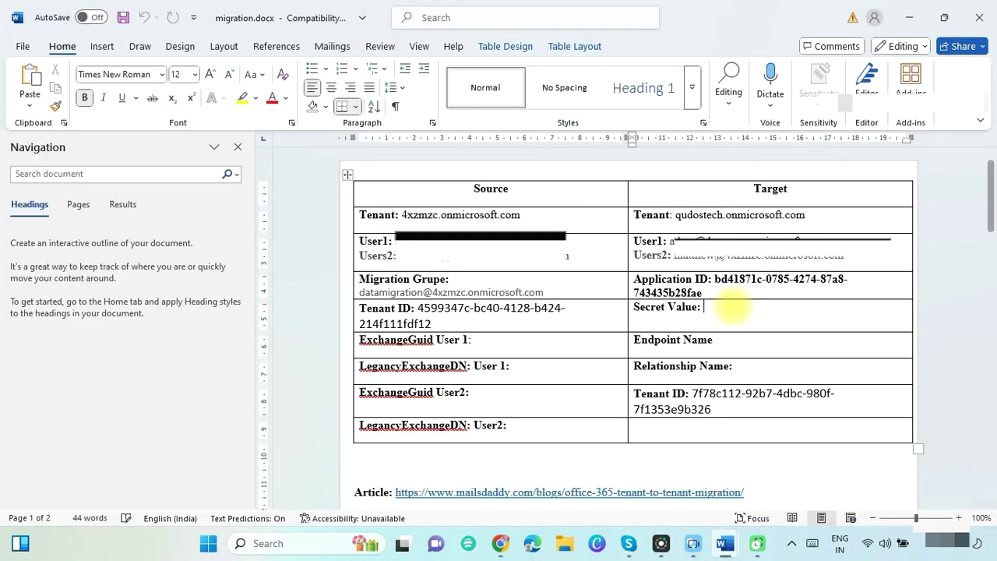
pyautogui.hotkey('ctrl', 'v')
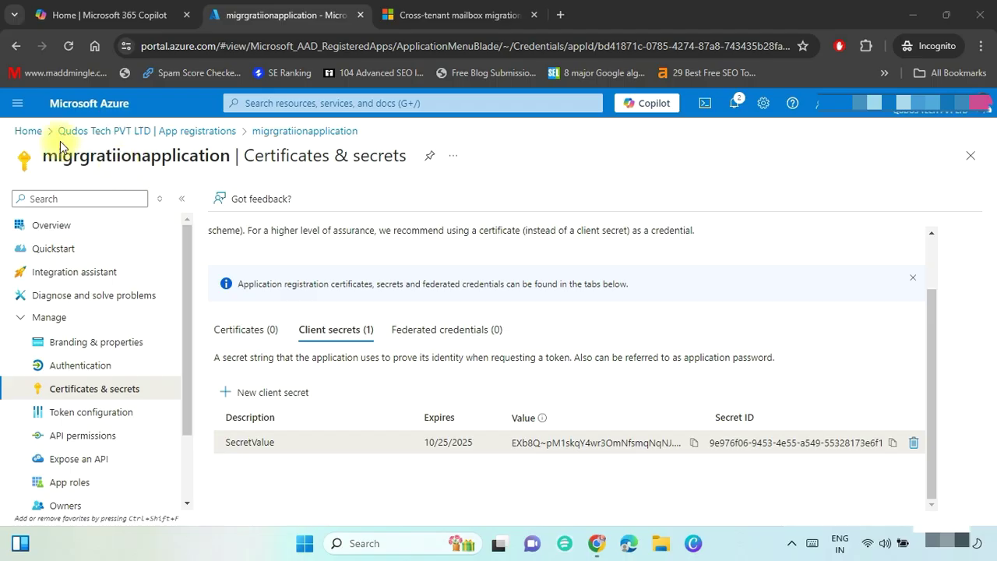
pyautogui.click(27, 132)
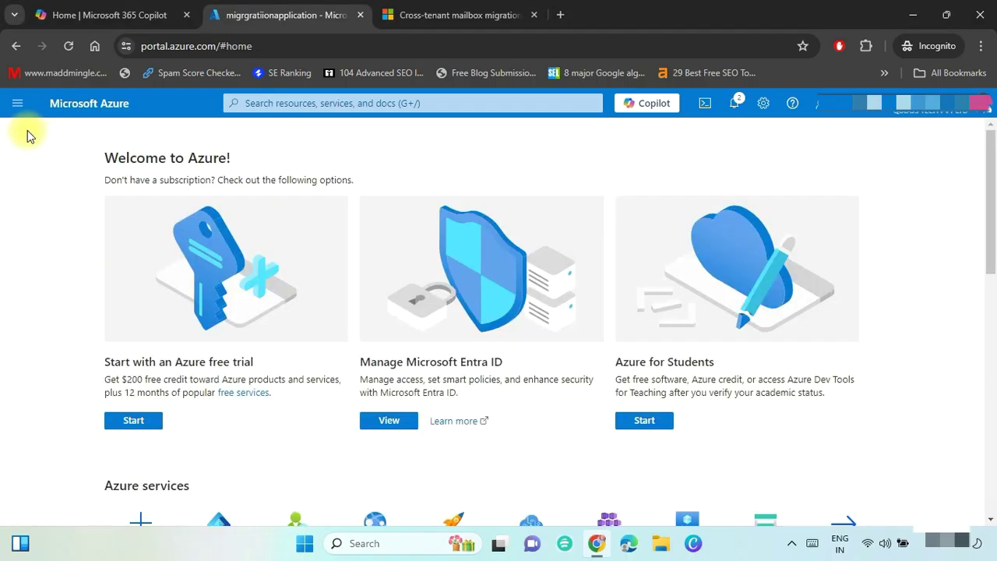
# Open migrgratiionapplication under Entra ID enterprise applications and view its permissions.
pyautogui.click(389, 422)
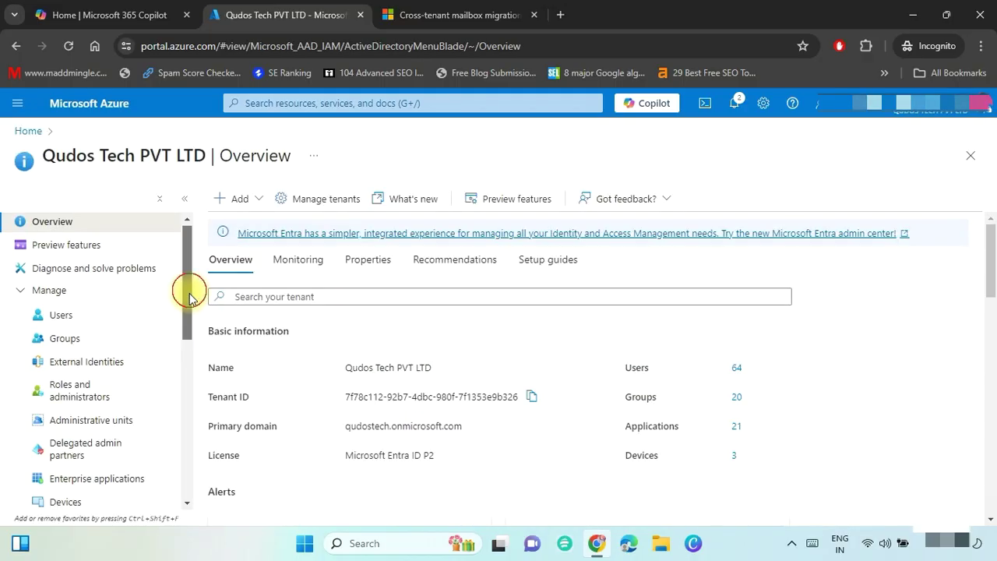
pyautogui.scroll(-3, 187, 304)
pyautogui.click(109, 375)
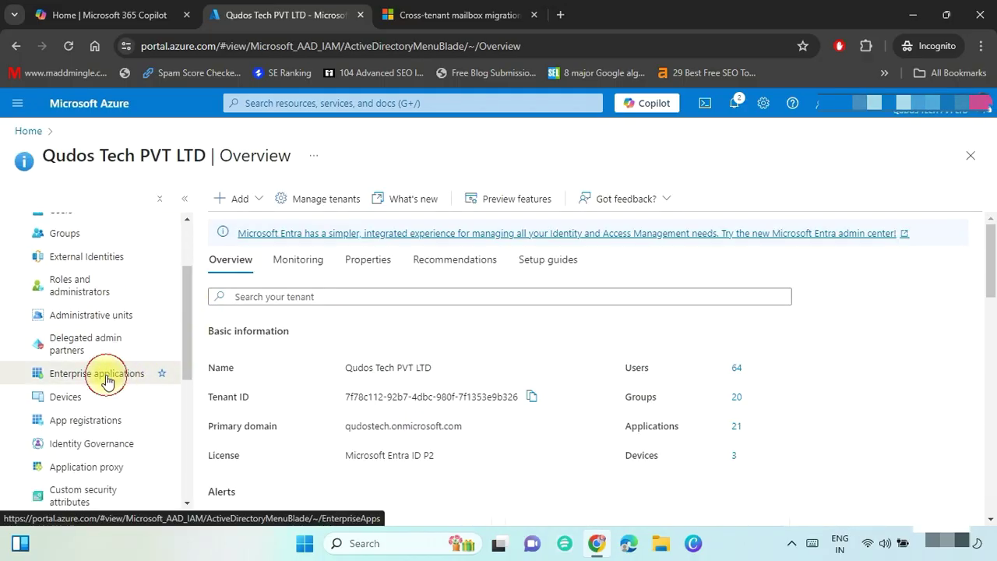
pyautogui.scroll(-5, 279, 397)
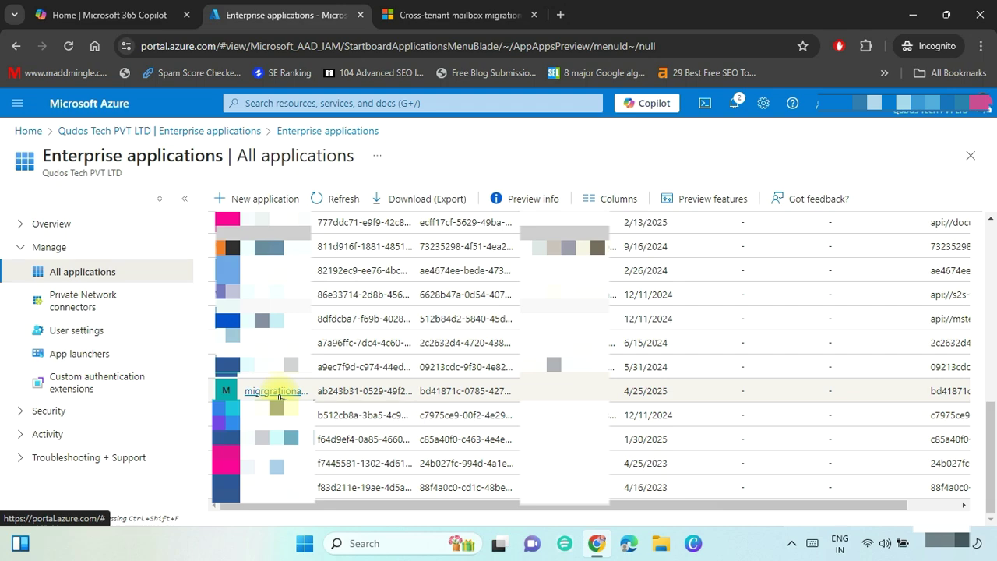
pyautogui.click(277, 391)
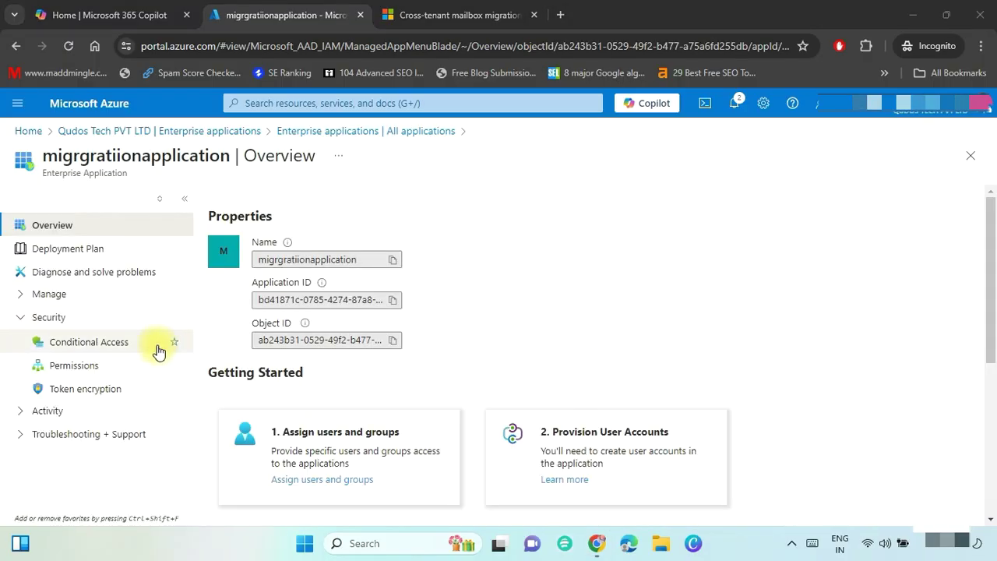
pyautogui.click(134, 375)
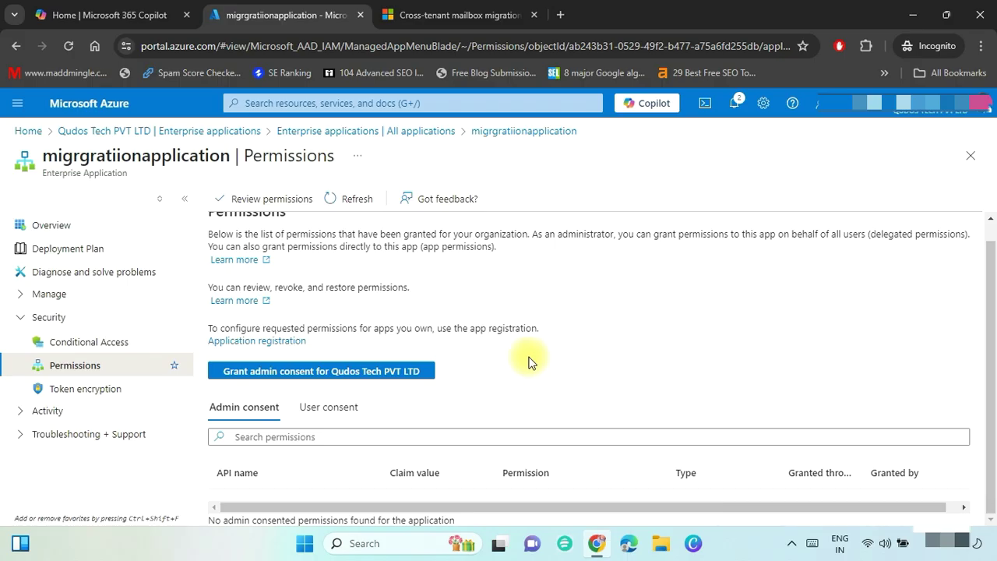
# Grant tenant-wide admin consent and reload to confirm Office 365 Exchange Online is listed.
pyautogui.click(383, 377)
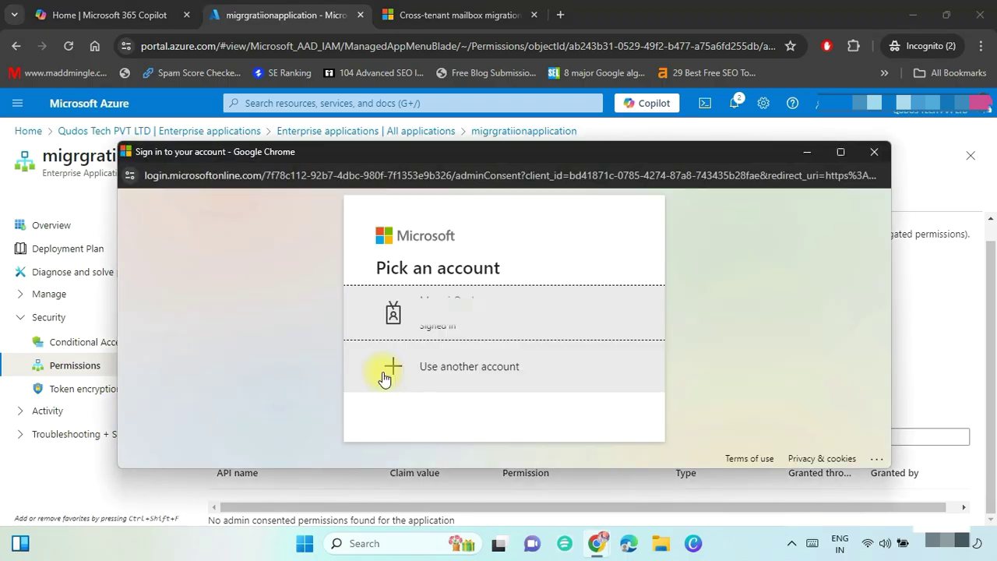
pyautogui.click(495, 314)
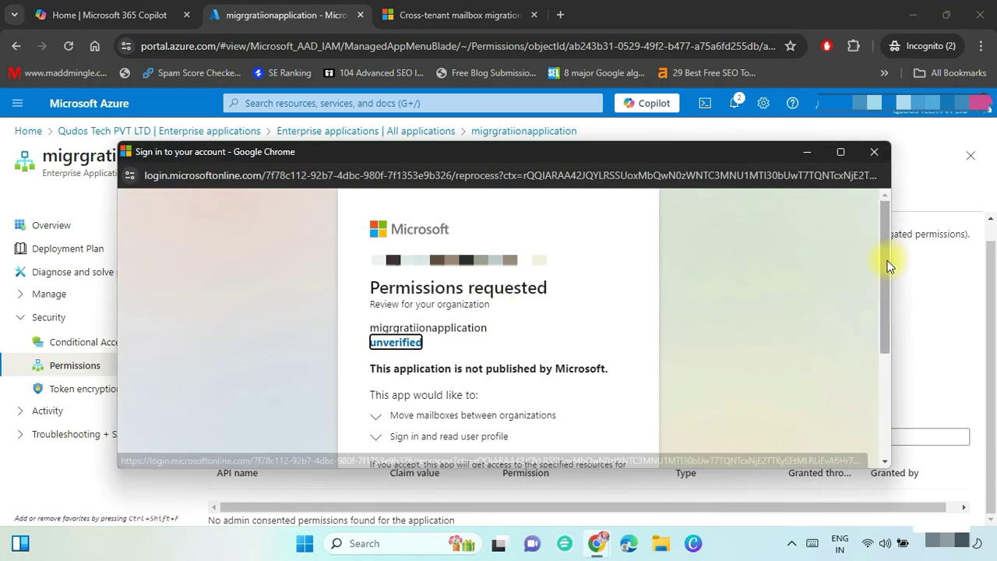
pyautogui.moveTo(886, 263); pyautogui.dragTo(893, 396)
pyautogui.click(589, 405)
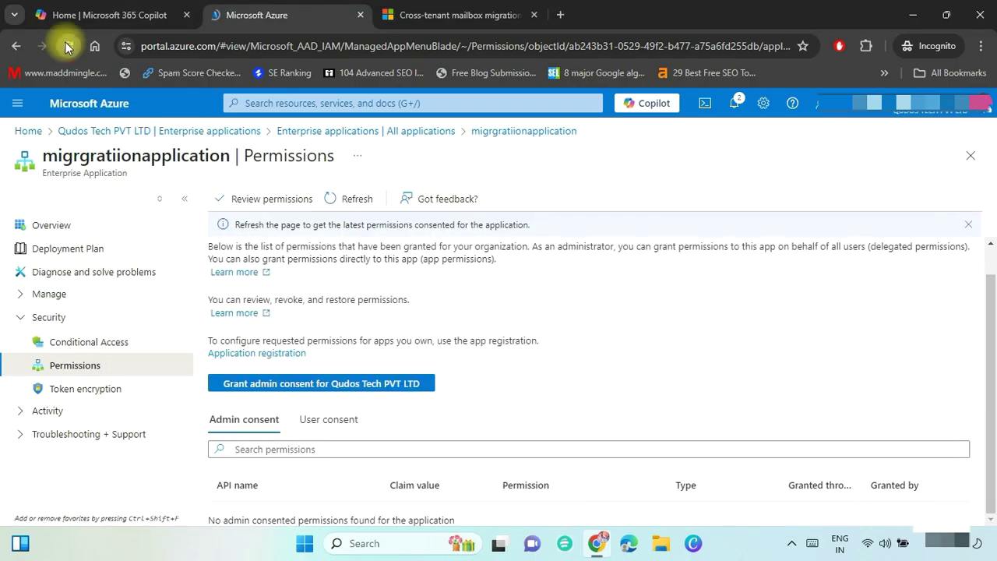
pyautogui.click(66, 45)
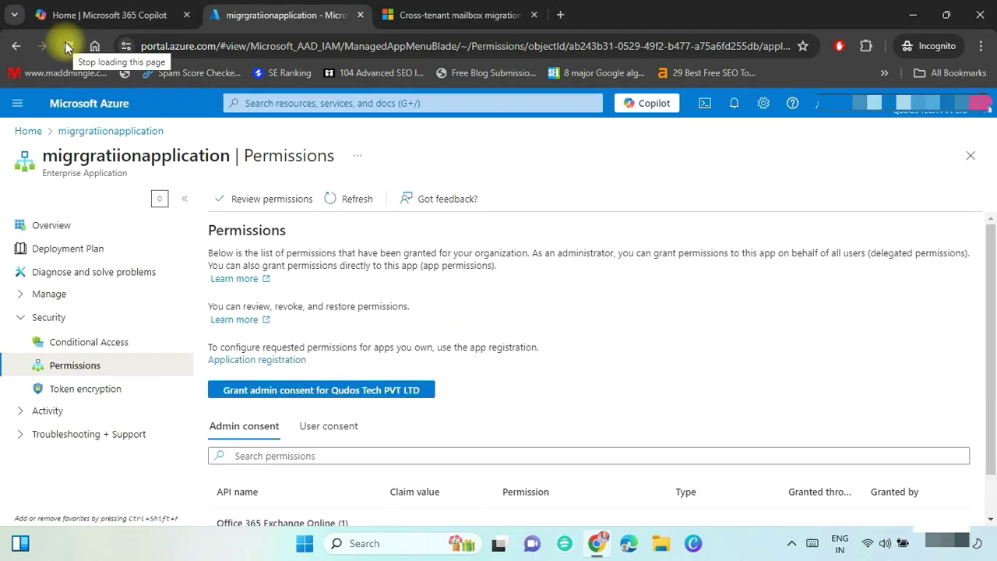
pyautogui.scroll(-1, 511, 457)
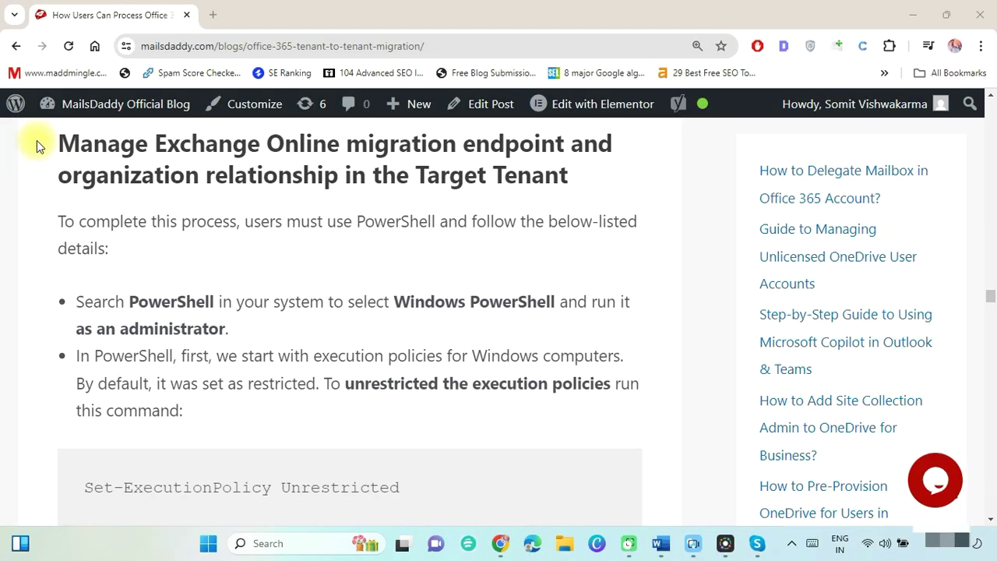
# Open the MailsDaddy blog article in its own maximized incognito window at the PowerShell section.
pyautogui.moveTo(37, 140); pyautogui.dragTo(599, 187)
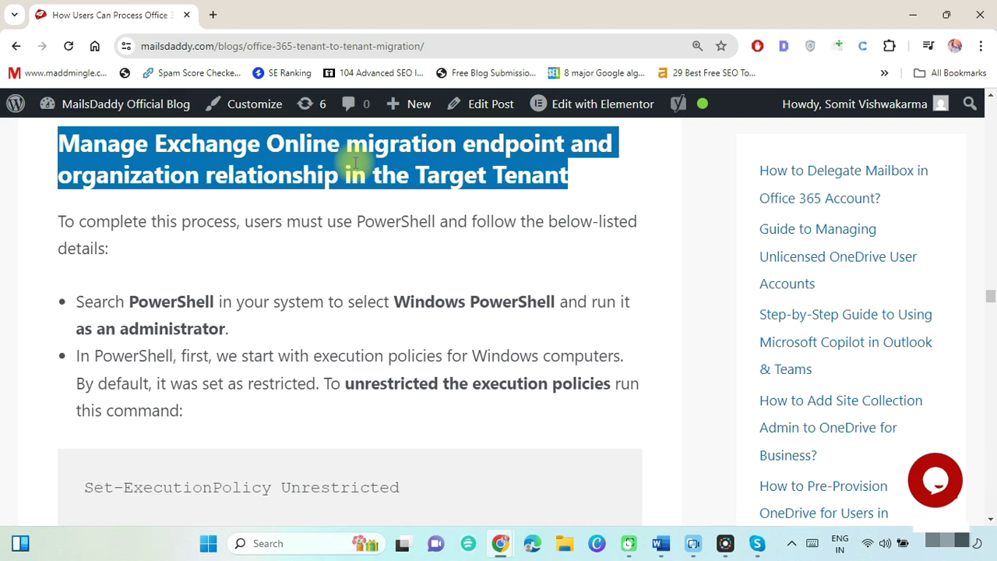
pyautogui.click(390, 269)
pyautogui.click(271, 47)
pyautogui.hotkey('ctrl', 'c')
pyautogui.hotkey('alt', 'Tab')
pyautogui.click(565, 15)
pyautogui.hotkey('ctrl', 'v')
pyautogui.press('Return')
pyautogui.moveTo(572, 15); pyautogui.dragTo(599, 49)
pyautogui.doubleClick(652, 50)
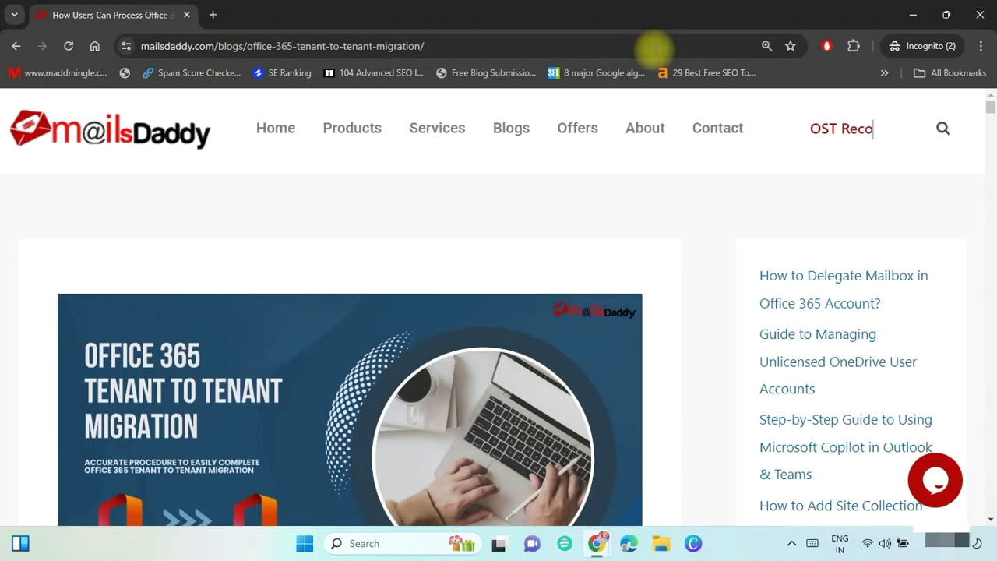
pyautogui.click(991, 296)
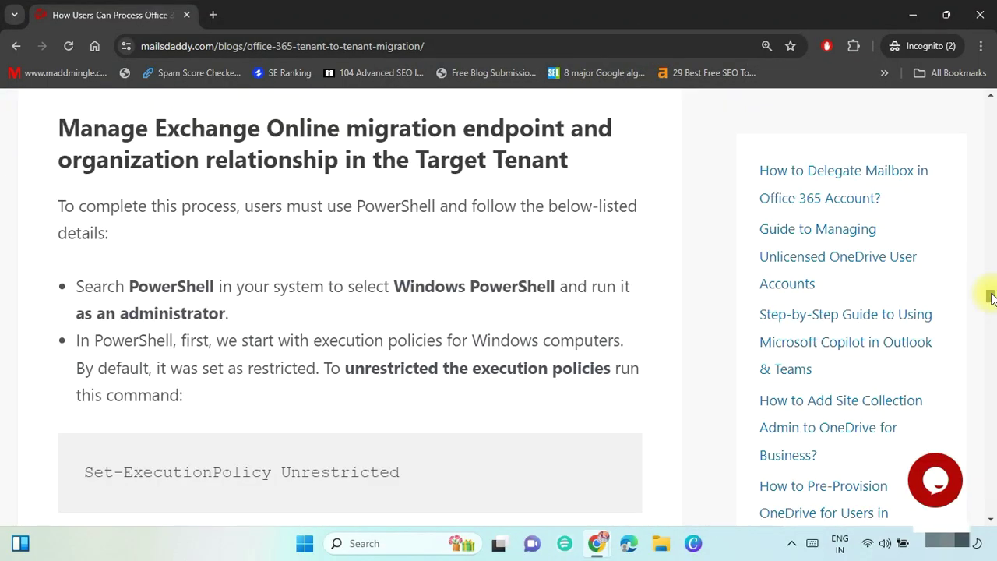
pyautogui.tripleClick(241, 472)
# Launch Windows PowerShell as administrator.
pyautogui.click(367, 544)
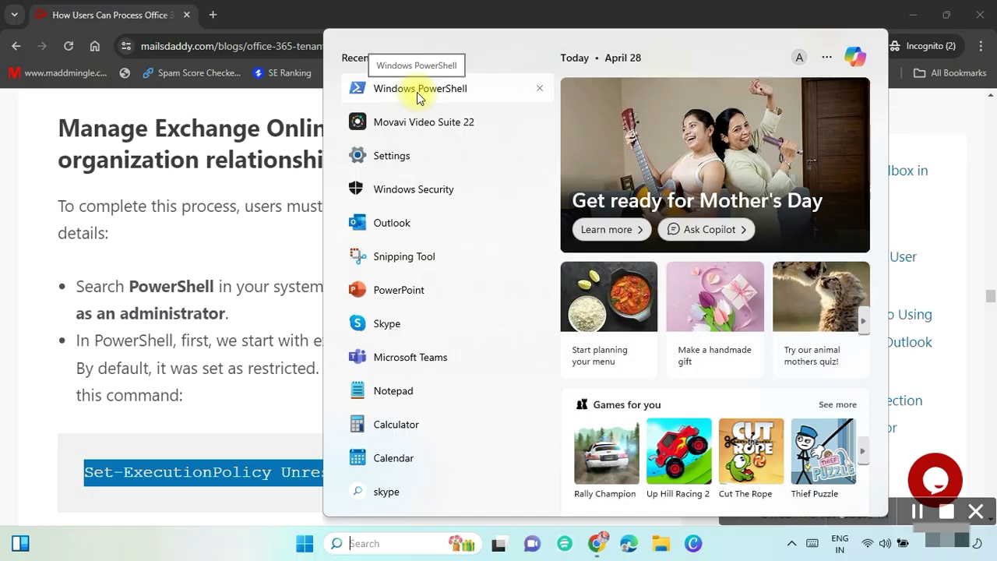
pyautogui.rightClick(419, 92)
pyautogui.click(461, 109)
pyautogui.click(413, 382)
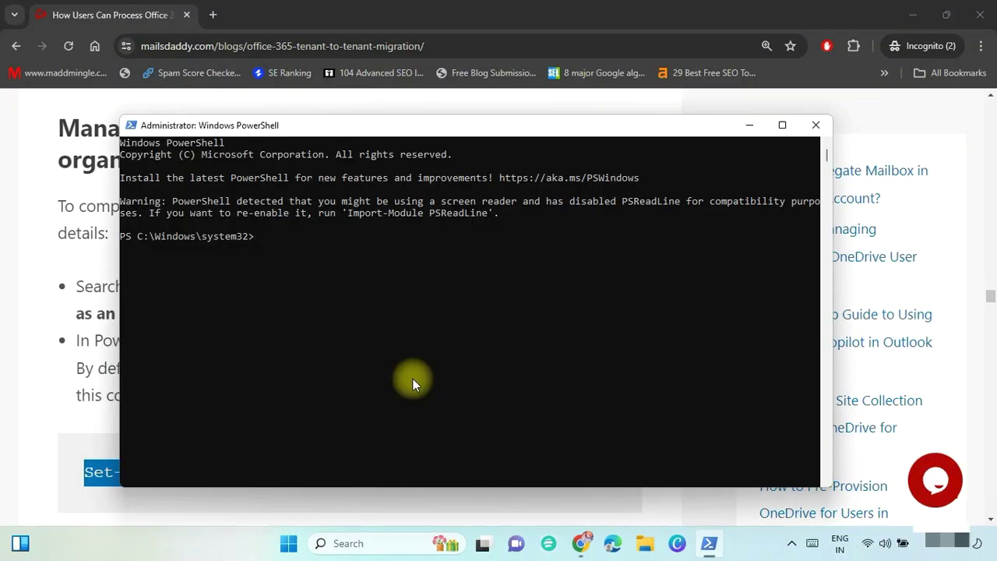
# Run Set-ExecutionPolicy Unrestricted in PowerShell and confirm with Y.
pyautogui.click(80, 454)
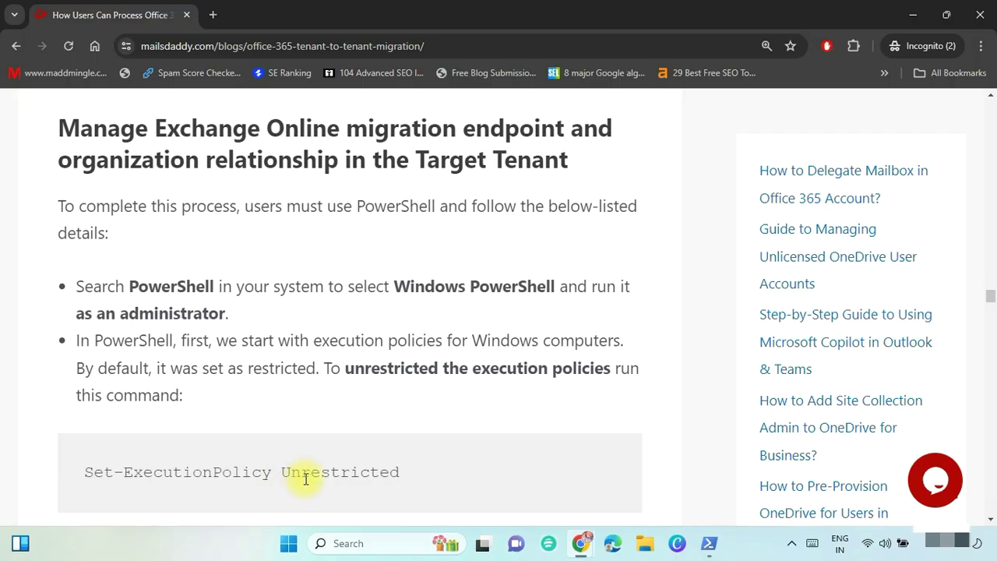
pyautogui.moveTo(403, 474); pyautogui.dragTo(87, 468)
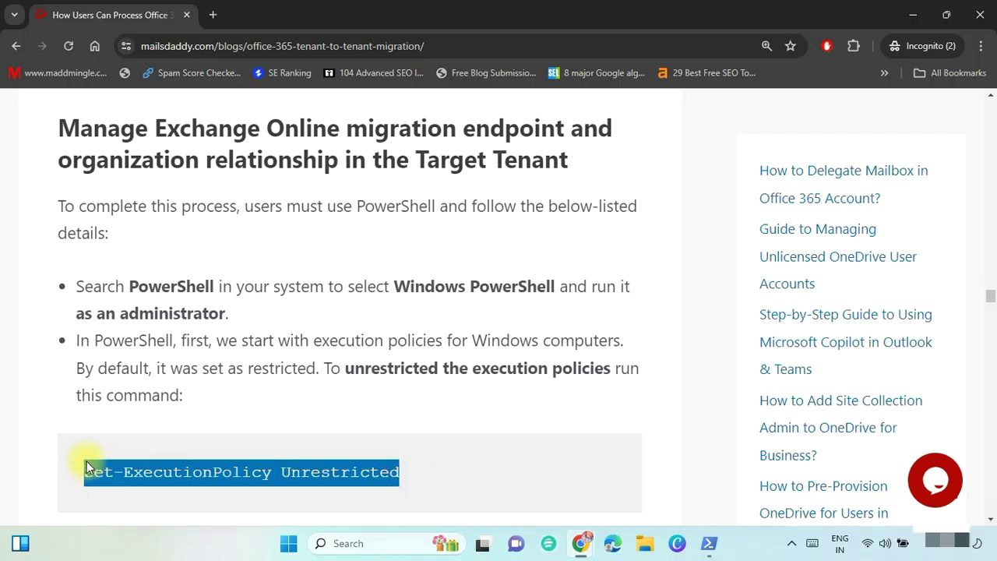
pyautogui.hotkey('alt', 'Tab')
pyautogui.rightClick(254, 312)
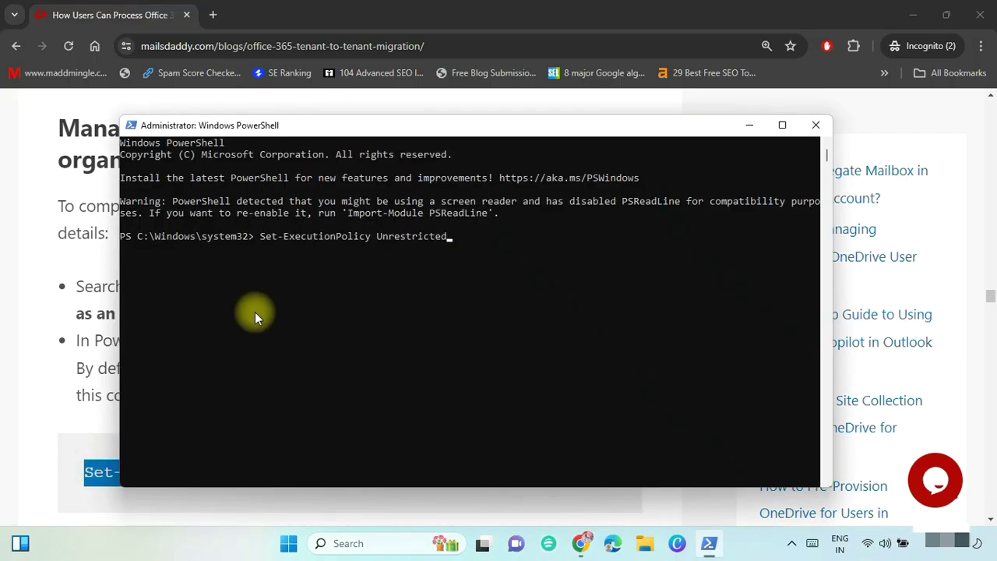
pyautogui.press('Return')
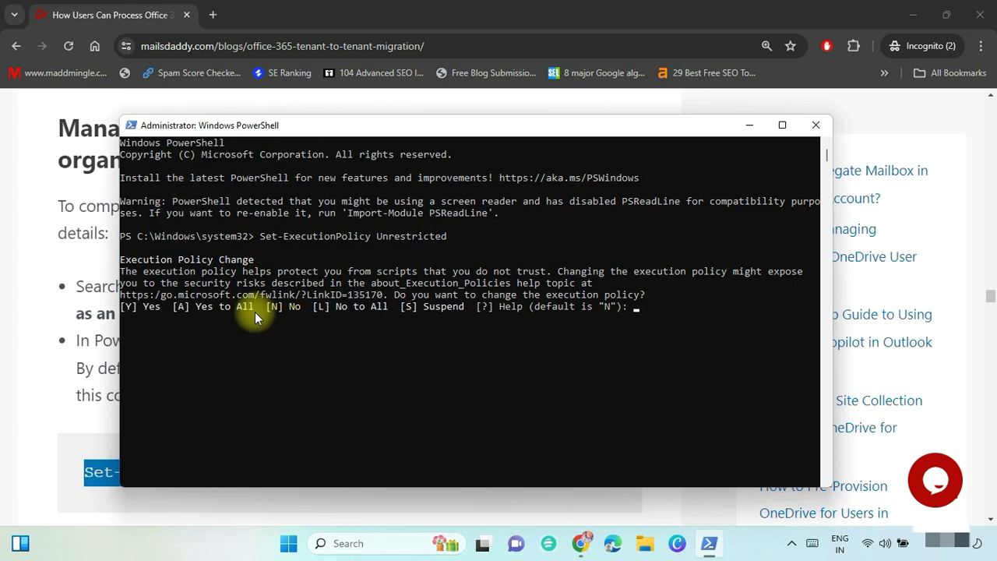
pyautogui.write('Y')
pyautogui.press('Return')
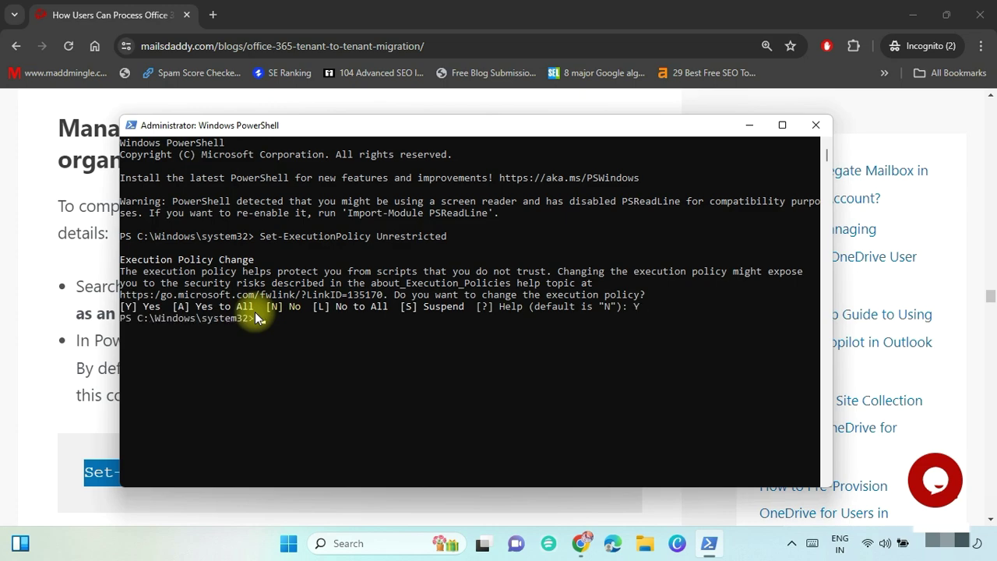
pyautogui.hotkey('alt', 'Tab')
pyautogui.scroll(-6, 991, 300)
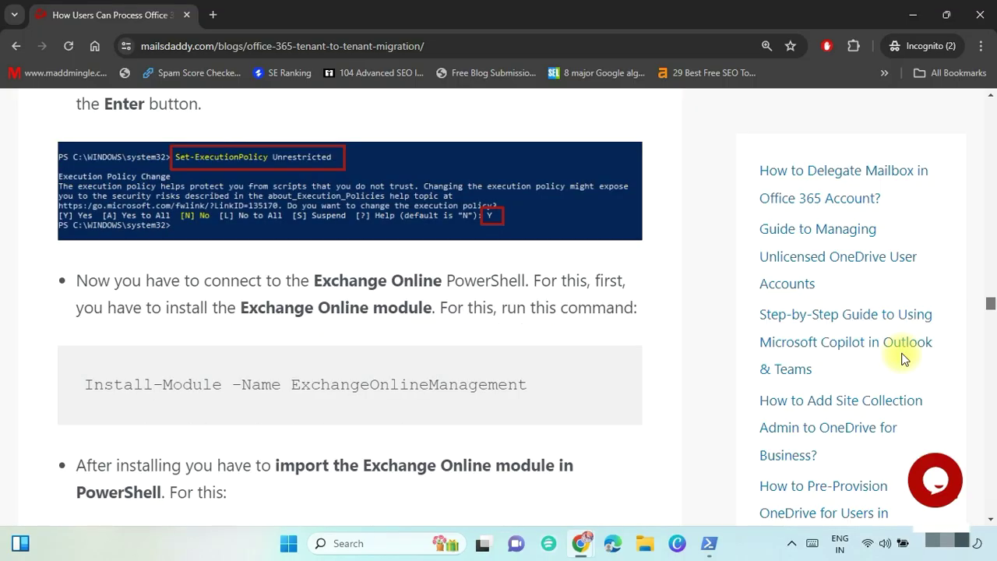
# Run Install-Module -Name ExchangeOnlineManagement and confirm installing from PSGallery with Y.
pyautogui.moveTo(530, 387); pyautogui.dragTo(87, 403)
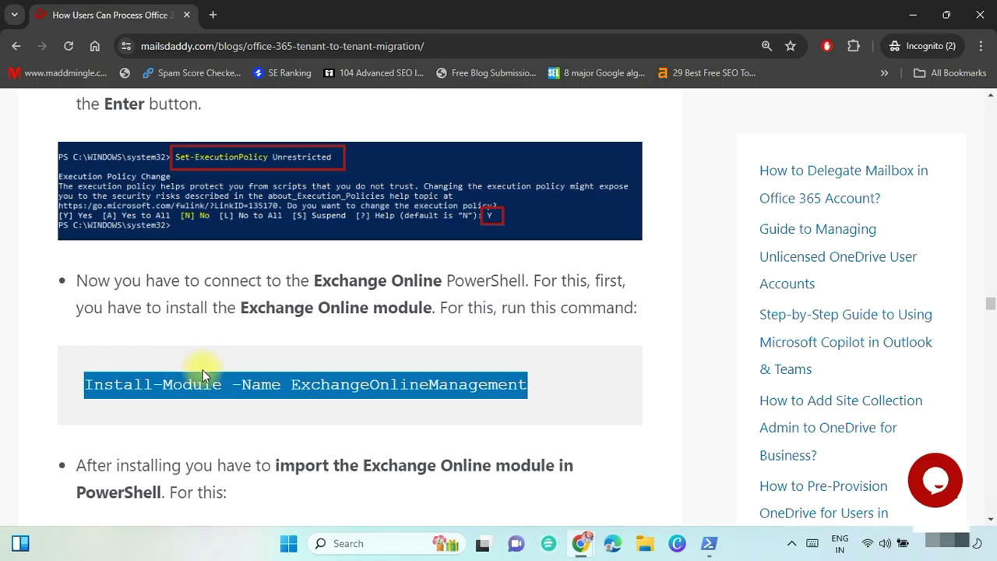
pyautogui.hotkey('alt', 'Tab')
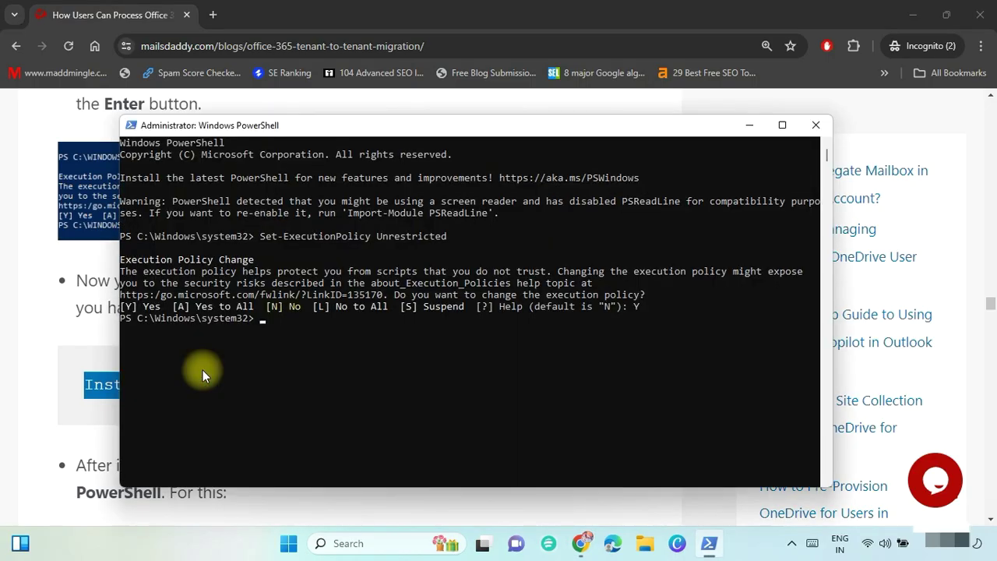
pyautogui.hotkey('ctrl', 'v')
pyautogui.press('Return')
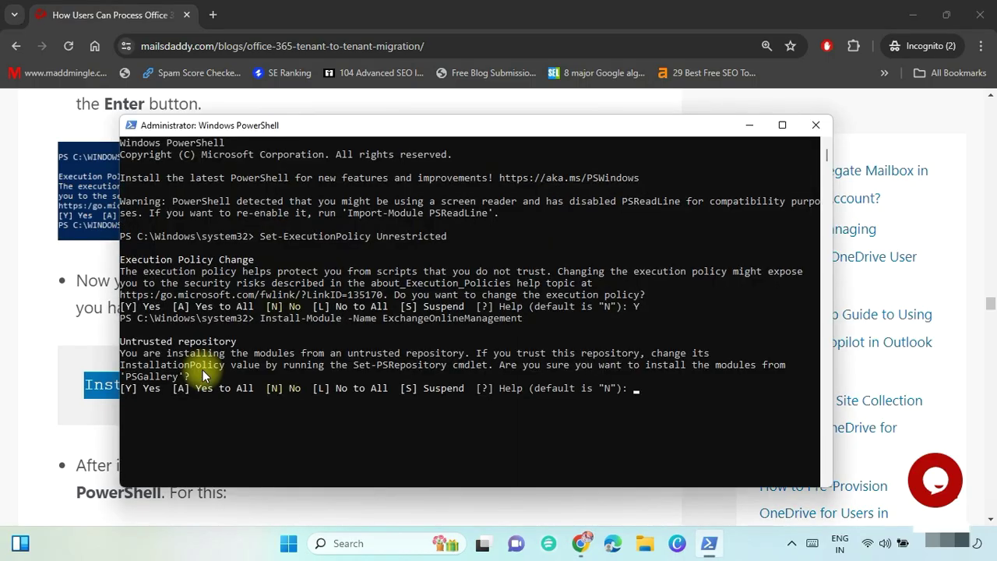
pyautogui.write('Y')
pyautogui.press('Return')
pyautogui.hotkey('alt', 'Tab')
pyautogui.scroll(-4, 463, 419)
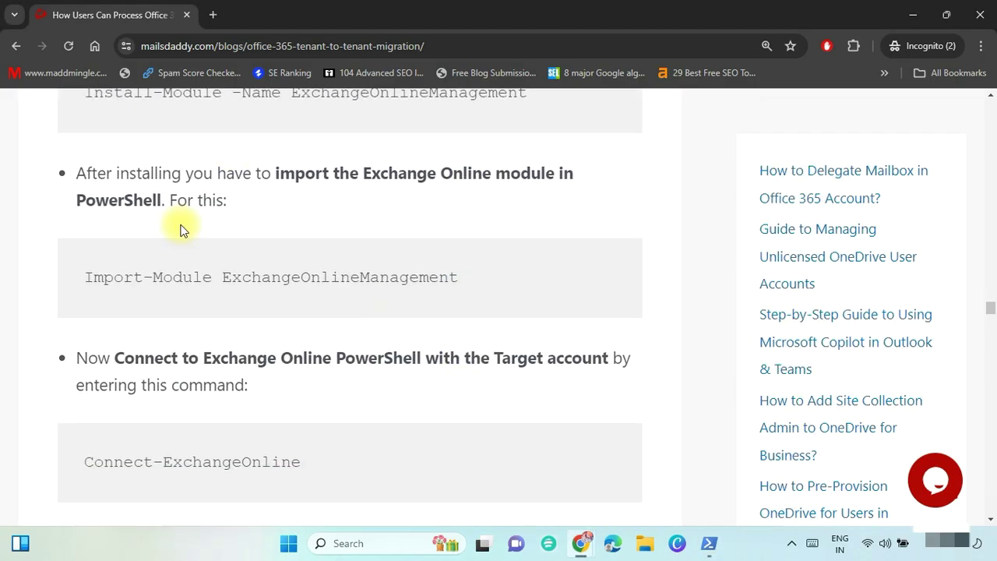
# Run Import-Module ExchangeOnlineManagement in PowerShell.
pyautogui.moveTo(467, 278); pyautogui.dragTo(88, 279)
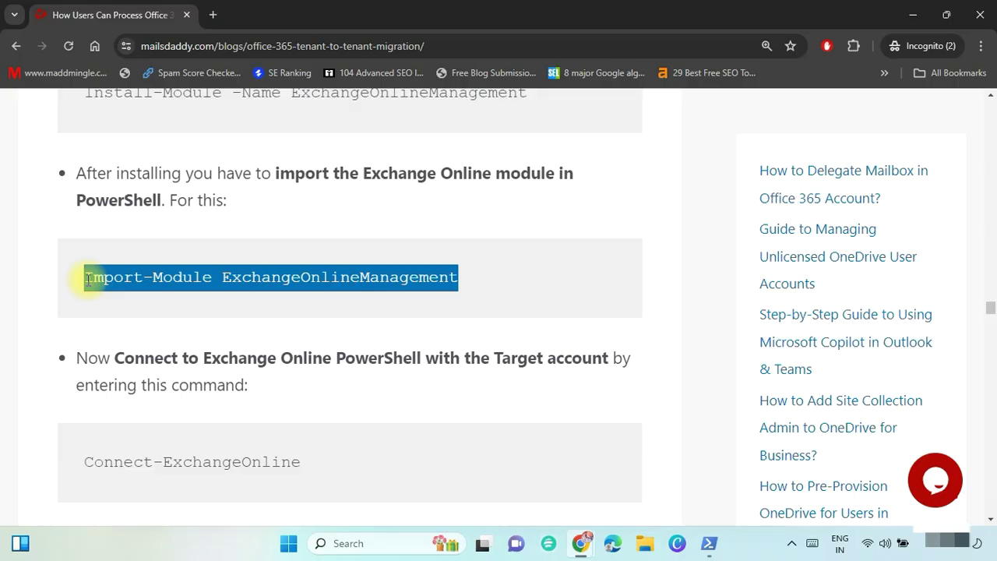
pyautogui.hotkey('alt', 'Tab')
pyautogui.hotkey('ctrl', 'v')
pyautogui.press('Return')
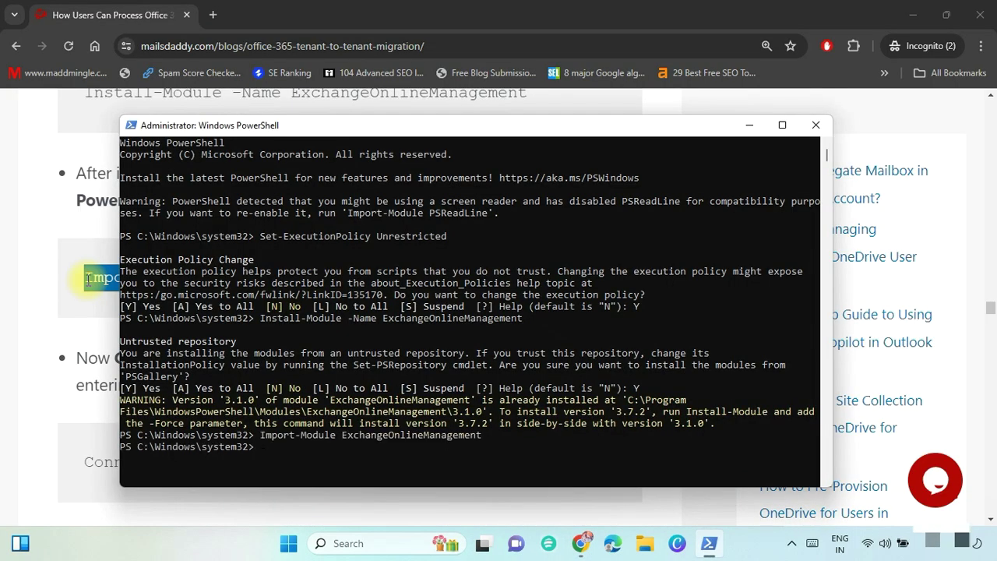
pyautogui.hotkey('alt', 'Tab')
# Run Connect-ExchangeOnline and sign in with the target account's e-mail and password.
pyautogui.moveTo(327, 462); pyautogui.dragTo(111, 468)
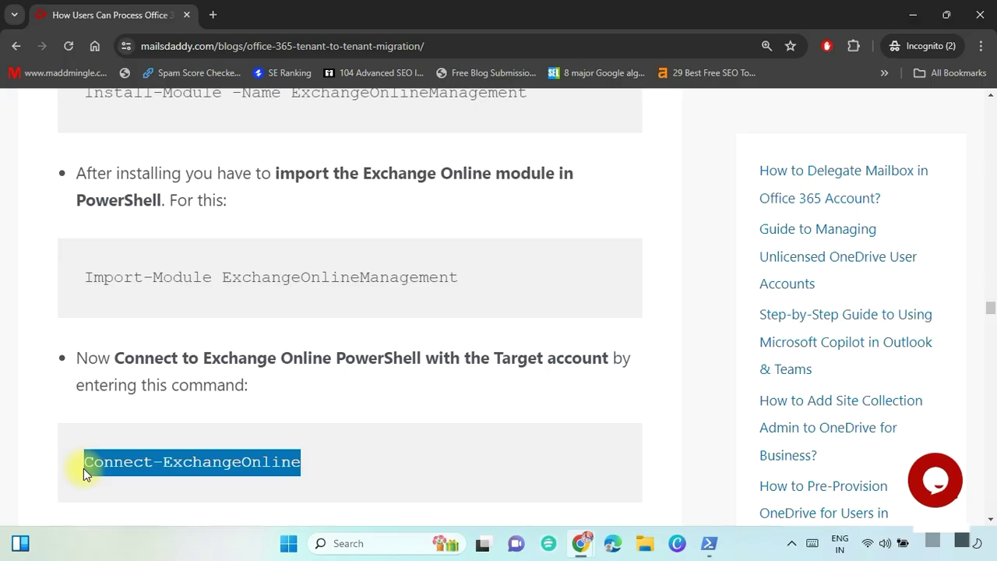
pyautogui.hotkey('alt', 'Tab')
pyautogui.hotkey('ctrl', 'v')
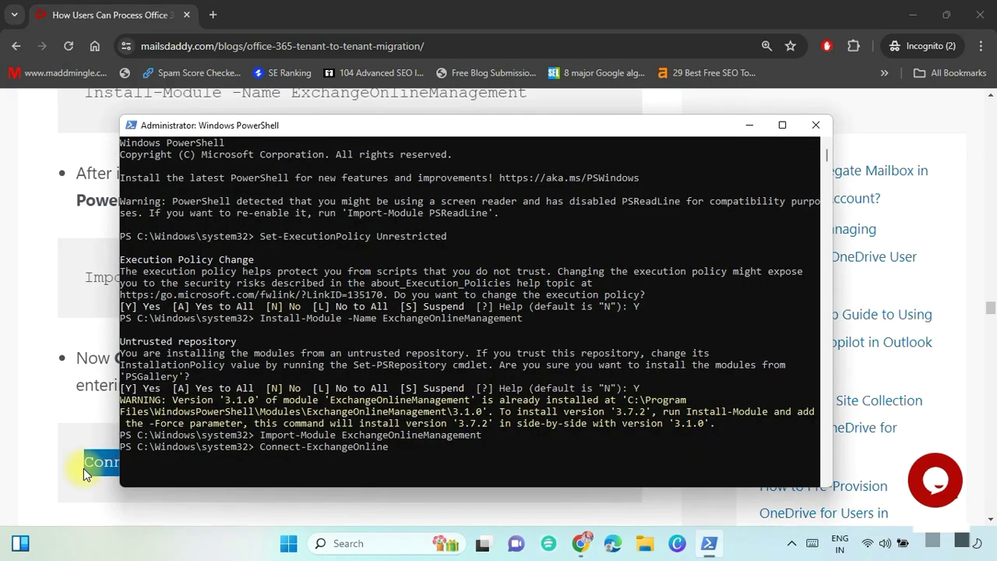
pyautogui.press('Return')
pyautogui.hotkey('ctrl', 'v')
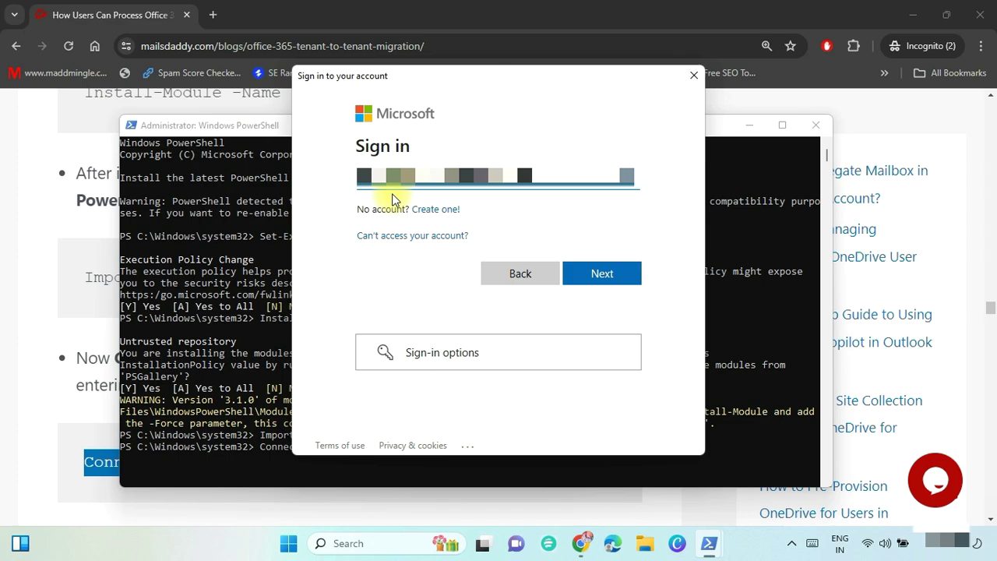
pyautogui.click(594, 269)
pyautogui.hotkey('ctrl', 'v')
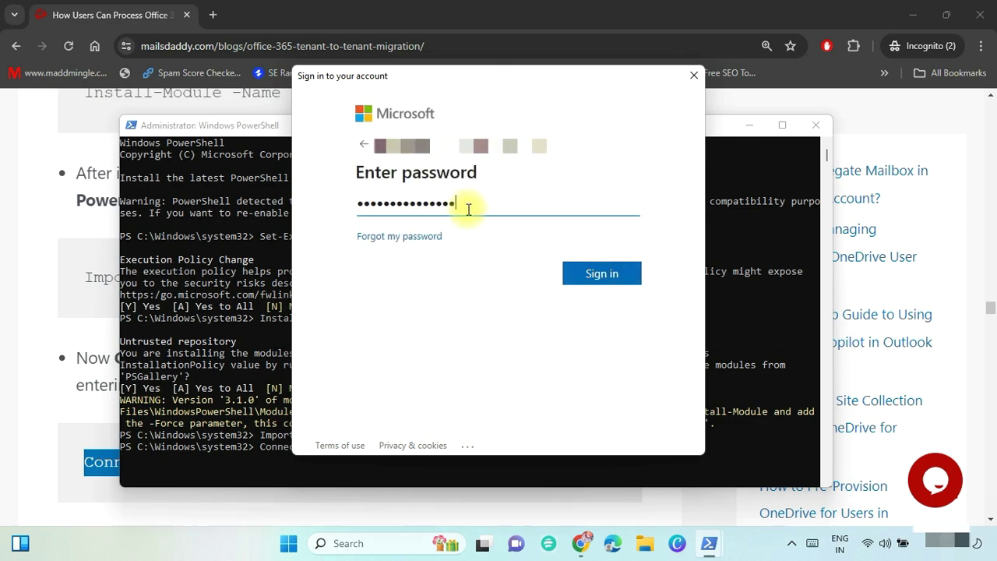
pyautogui.click(592, 275)
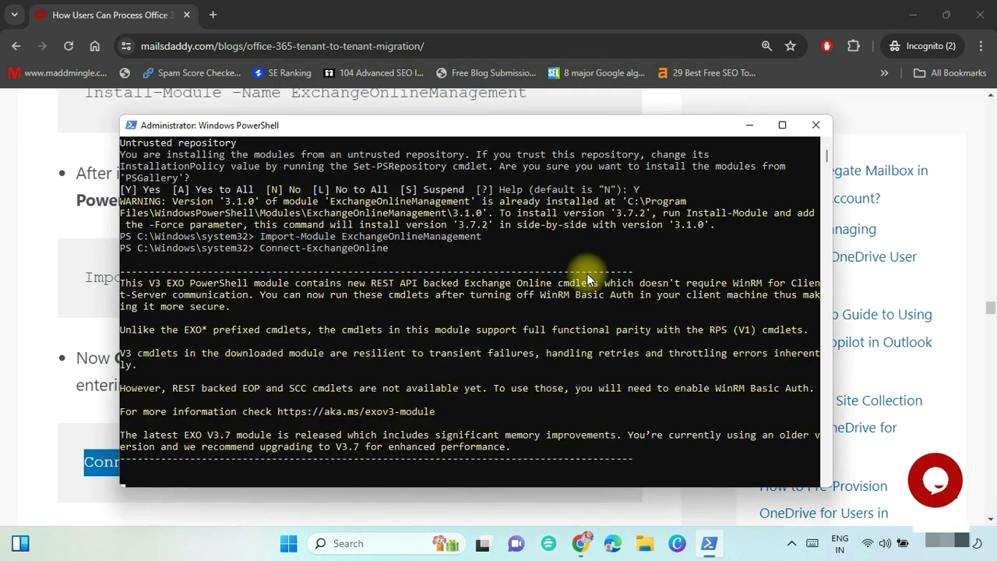
pyautogui.hotkey('alt', 'Tab')
pyautogui.scroll(-2, 575, 419)
pyautogui.scroll(-3, 574, 416)
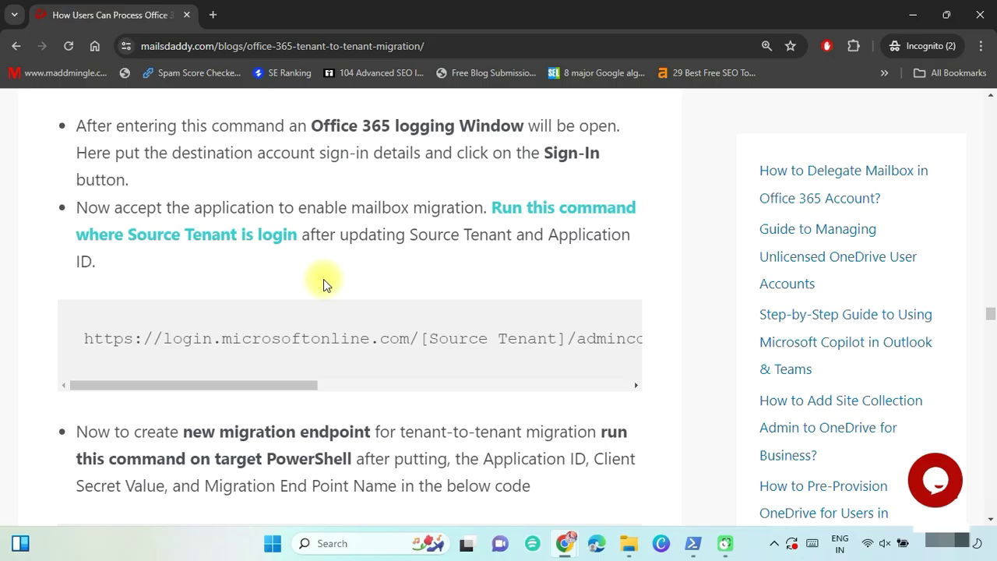
# Copy the blog's admin-consent URL into a blank Word document.
pyautogui.doubleClick(128, 233)
pyautogui.moveTo(128, 234); pyautogui.dragTo(247, 225)
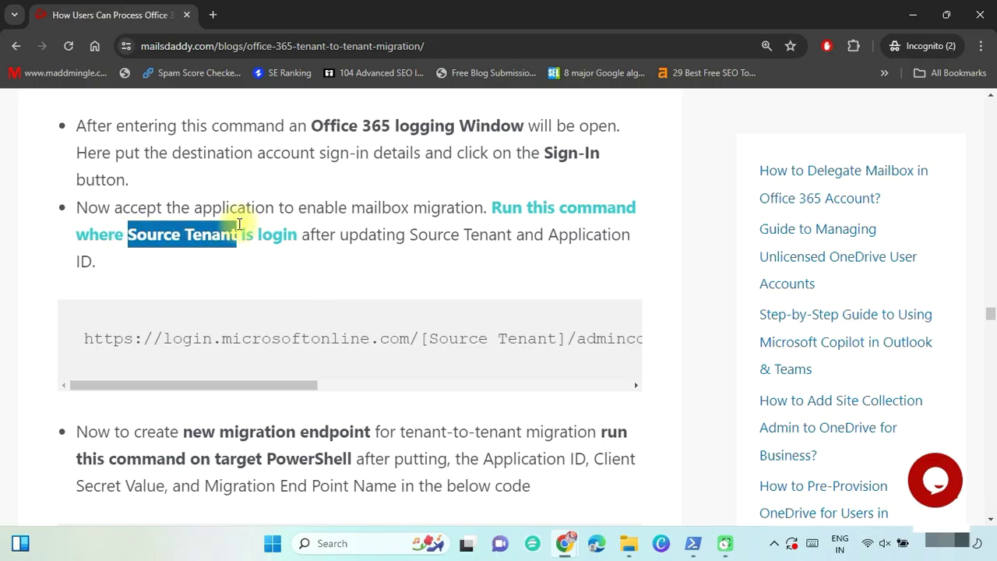
pyautogui.moveTo(75, 336); pyautogui.dragTo(679, 332)
pyautogui.hotkey('ctrl', 'c')
pyautogui.hotkey('alt', 'Tab')
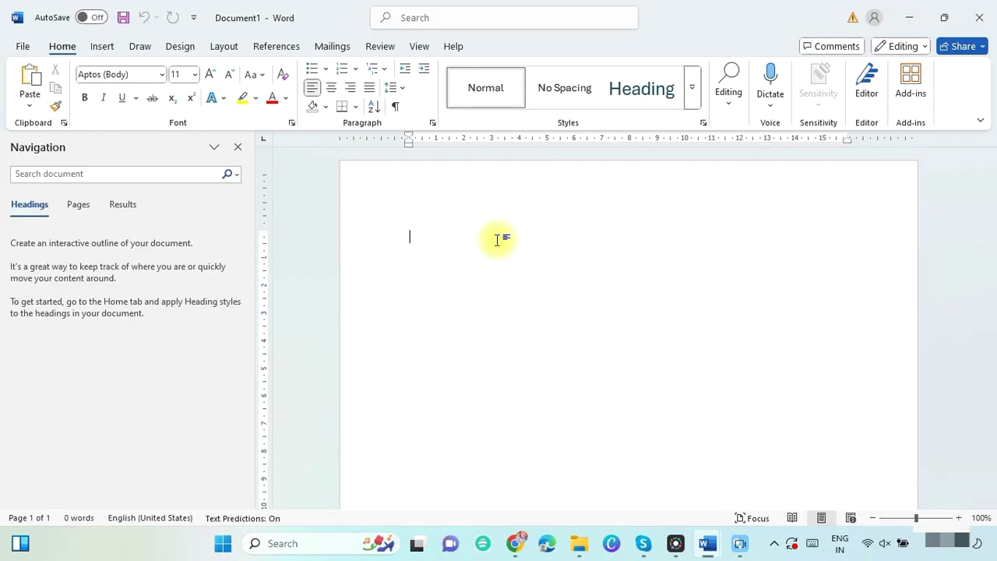
pyautogui.hotkey('ctrl', 'v')
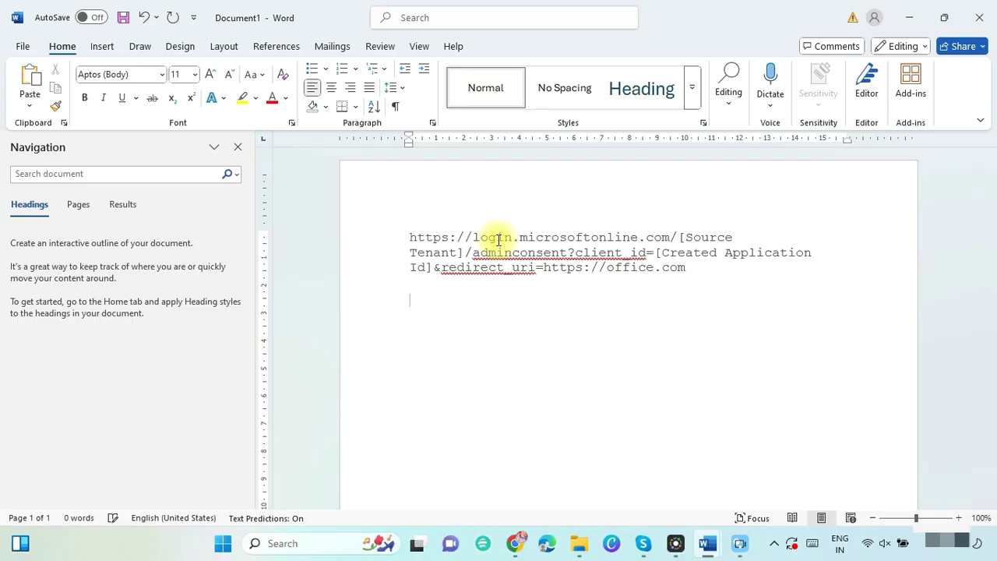
# Replace [Source Tenant] and [Created Application ID] with the tenant domain and Application ID from migration.docx.
pyautogui.click(680, 237)
pyautogui.hotkey('shift', 'ctrl', 'Right')
pyautogui.hotkey('shift', 'ctrl', 'Right')
pyautogui.hotkey('shift', 'ctrl', 'Right')
pyautogui.hotkey('shift', 'ctrl', 'Right')
pyautogui.hotkey('alt', 'Tab')
pyautogui.moveTo(401, 215); pyautogui.dragTo(508, 218)
pyautogui.hotkey('alt', 'Tab')
pyautogui.hotkey('ctrl', 'v')
pyautogui.click(607, 253)
pyautogui.hotkey('shift', 'ctrl', 'Right')
pyautogui.hotkey('shift', 'ctrl', 'Right')
pyautogui.hotkey('shift', 'ctrl', 'Right')
pyautogui.hotkey('shift', 'ctrl', 'Right')
pyautogui.hotkey('alt', 'Tab')
pyautogui.moveTo(712, 279); pyautogui.dragTo(412, 236)
pyautogui.hotkey('ctrl', 'c')
pyautogui.hotkey('alt', 'Tab')
# Load the completed consent URL in Chrome, choose the admin account, and accept.
pyautogui.hotkey('ctrl', 'v')
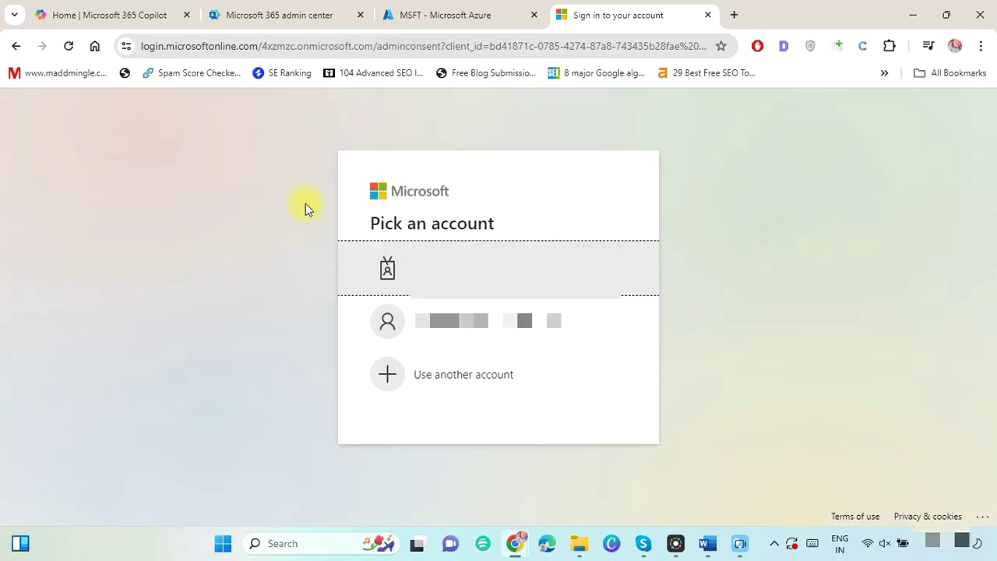
pyautogui.click(461, 251)
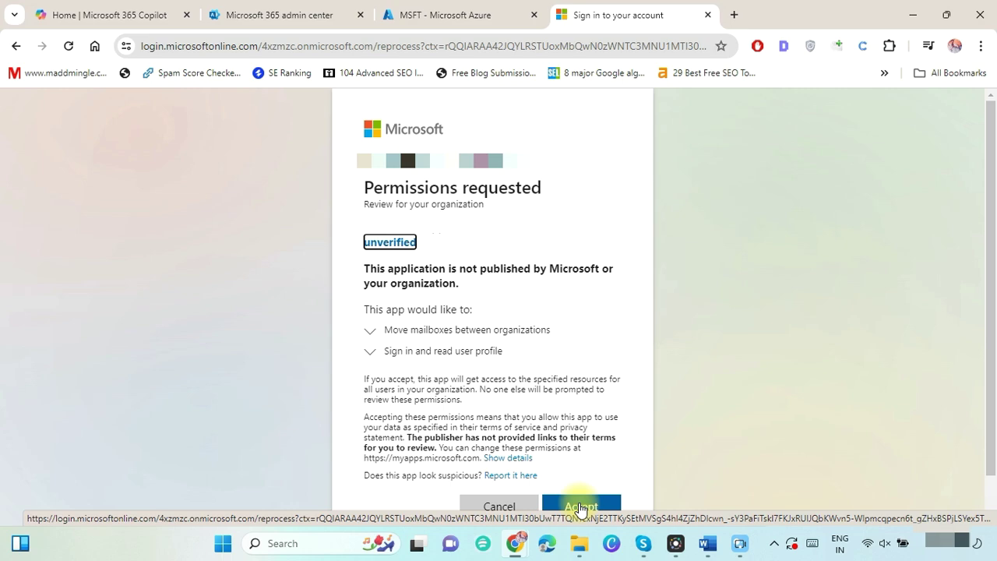
pyautogui.click(581, 507)
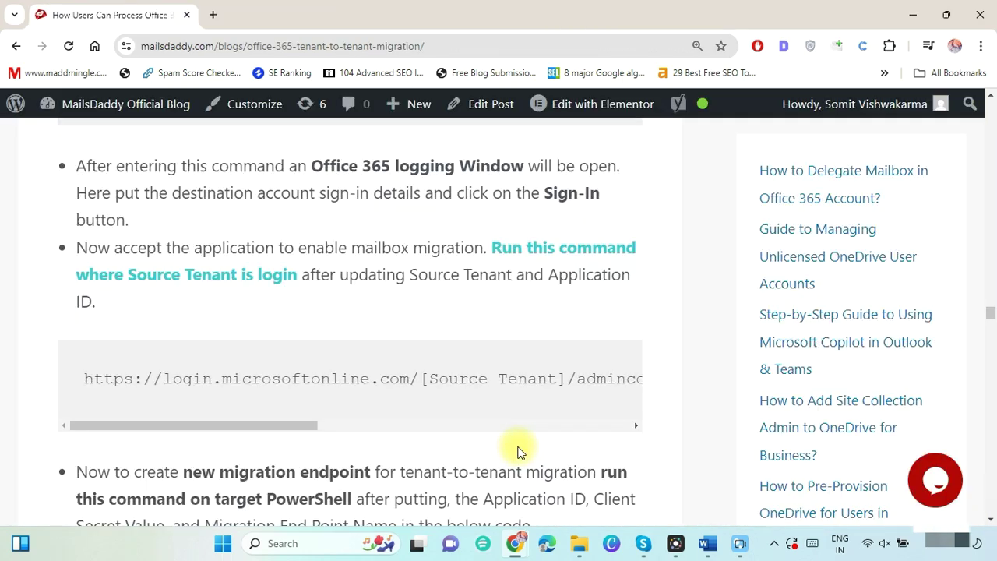
# Copy the blog's migration endpoint script into a new blank Word document.
pyautogui.scroll(-4, 520, 452)
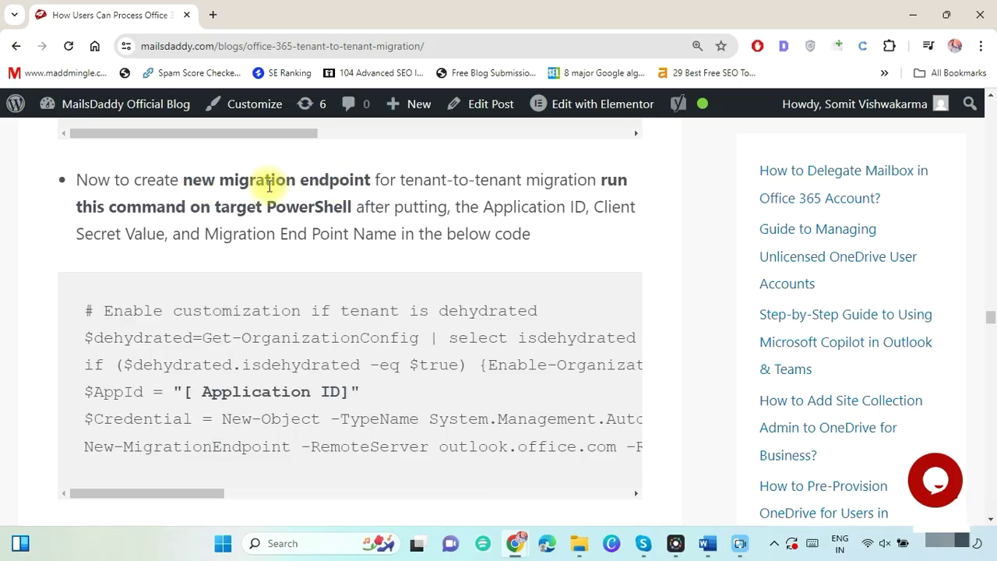
pyautogui.moveTo(81, 310); pyautogui.dragTo(662, 455)
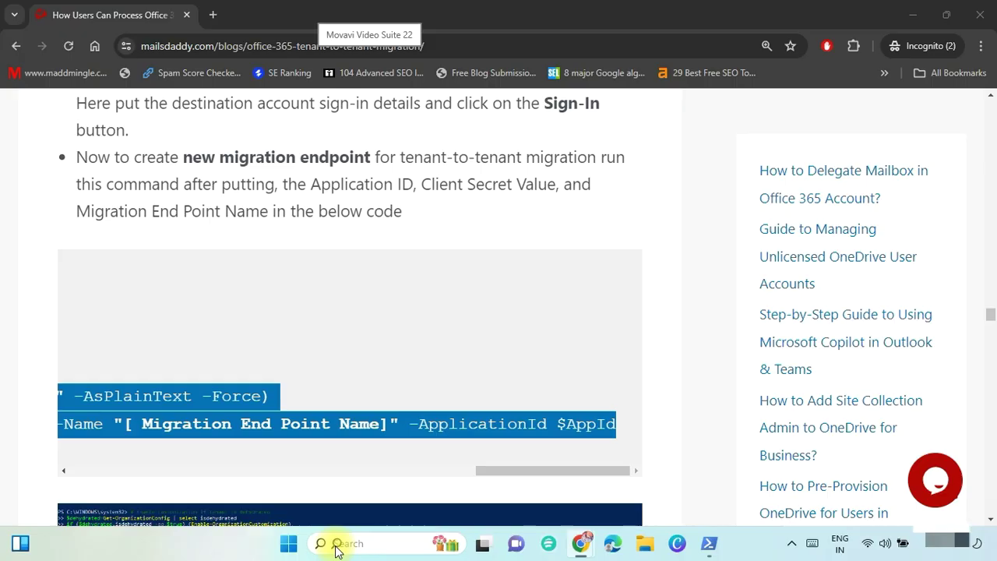
pyautogui.click(336, 544)
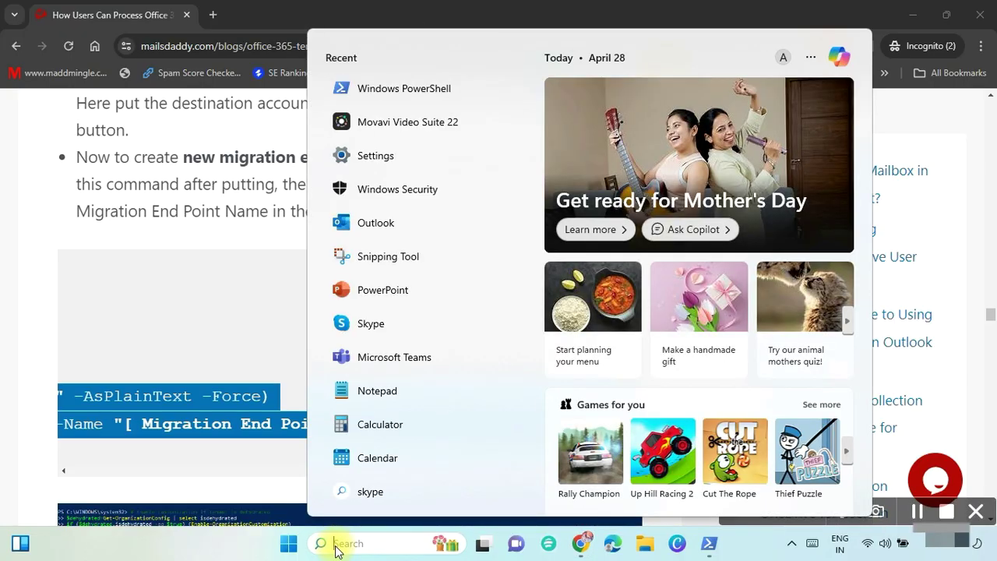
pyautogui.write('msword')
pyautogui.press('Return')
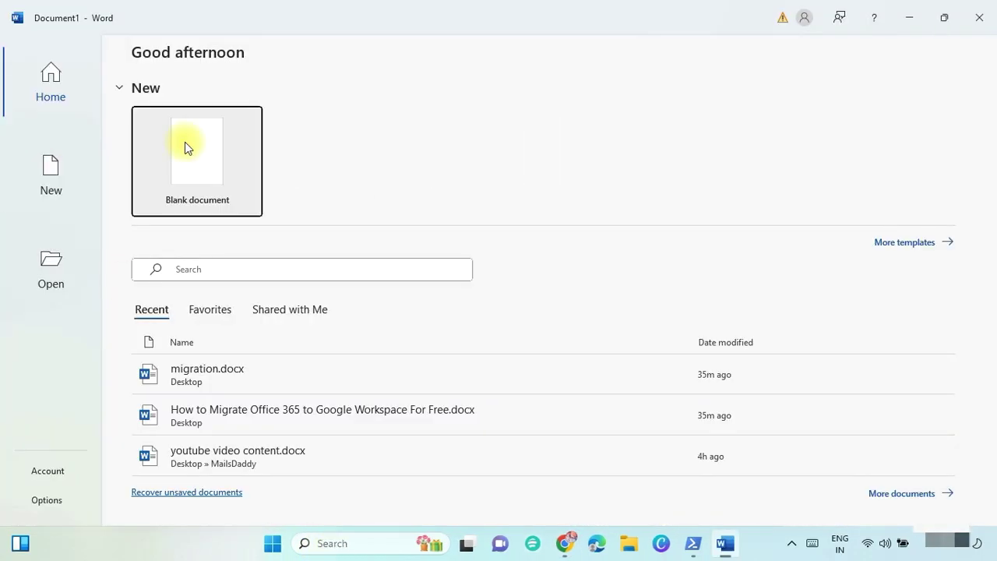
pyautogui.click(187, 147)
pyautogui.hotkey('ctrl', 'v')
# Fill the script with the application ID, secret value, 4xzmzc.onmicrosoft.com and endpoint name MigrationEndPointName.
pyautogui.moveTo(993, 248); pyautogui.dragTo(992, 218)
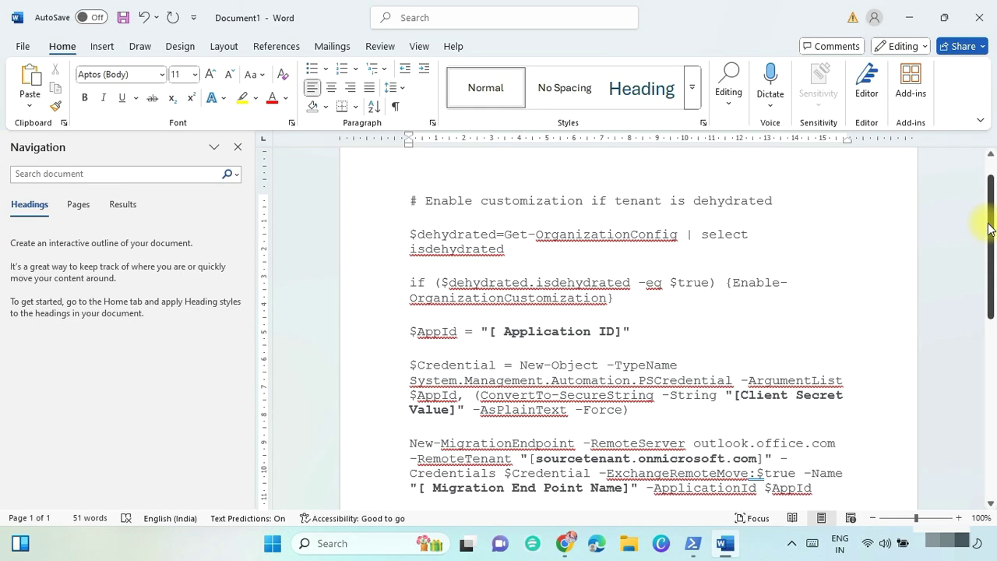
pyautogui.click(489, 332)
pyautogui.moveTo(490, 332); pyautogui.dragTo(624, 331)
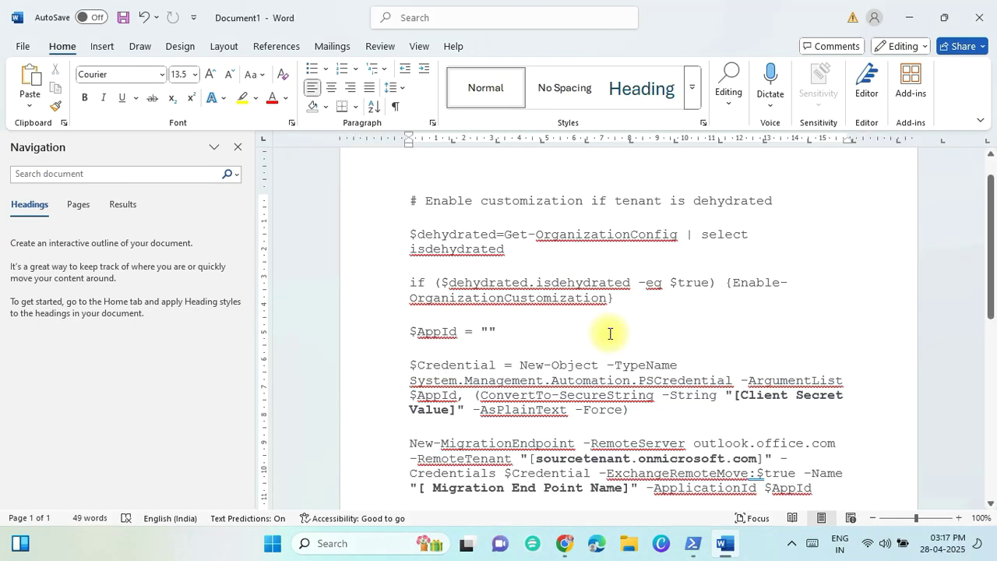
pyautogui.hotkey('ctrl', 'v')
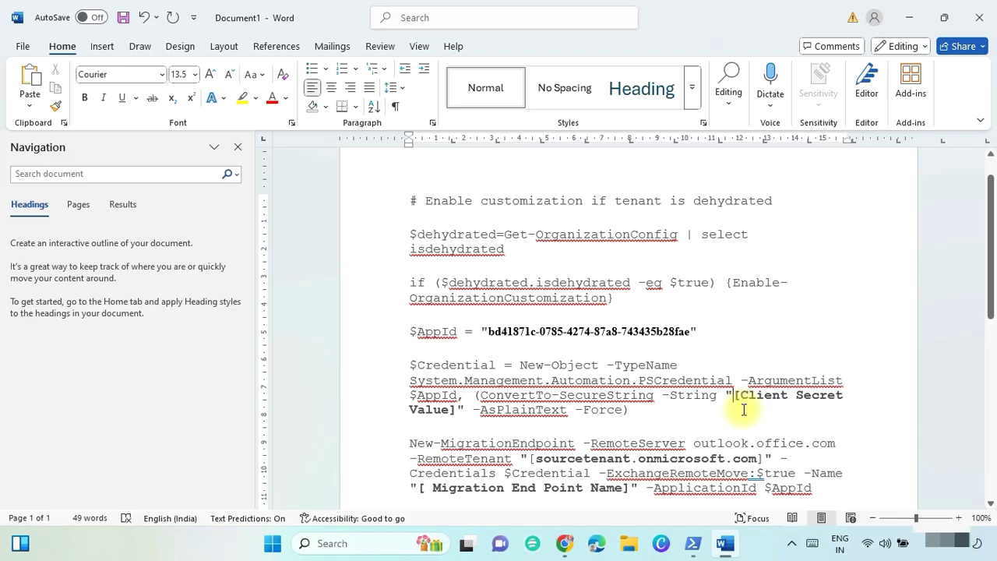
pyautogui.hotkey('ctrl', 'shift', 'Right')
pyautogui.hotkey('ctrl', 'shift', 'Right')
pyautogui.hotkey('ctrl', 'shift', 'Right')
pyautogui.hotkey('ctrl', 'shift', 'Right')
pyautogui.hotkey('ctrl', 'shift', 'Right')
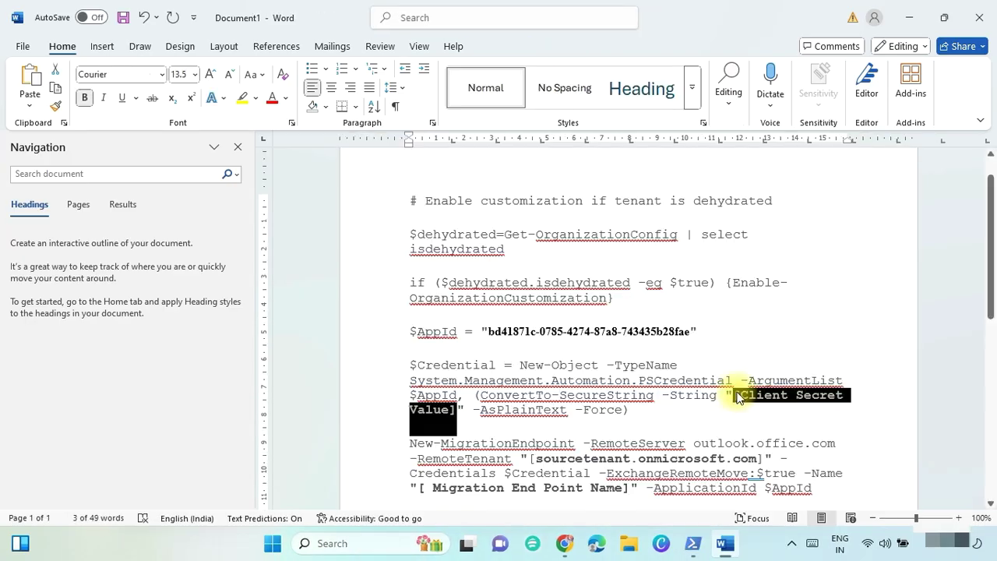
pyautogui.hotkey('ctrl', 'v')
pyautogui.scroll(-3, 739, 398)
pyautogui.moveTo(533, 347); pyautogui.dragTo(750, 347)
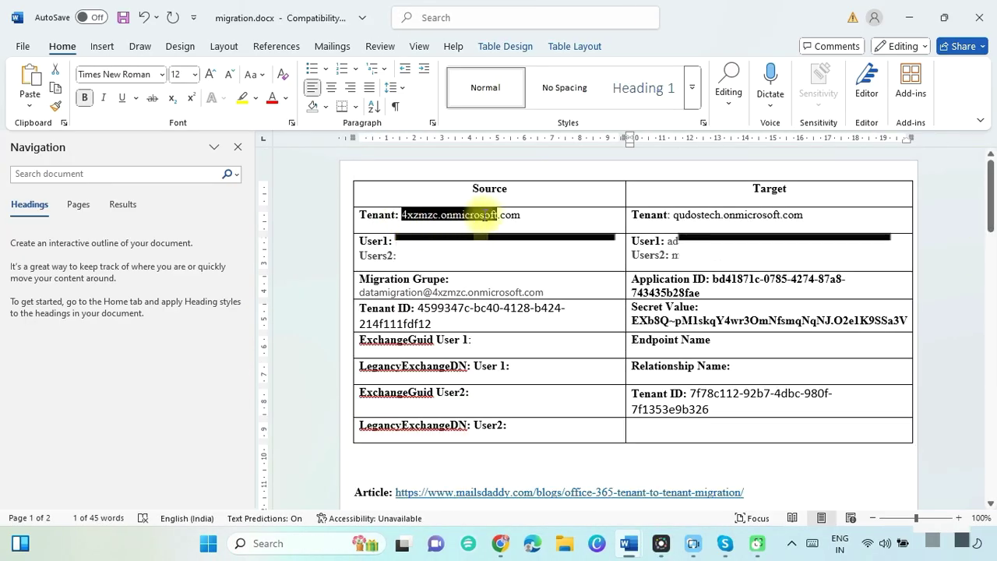
pyautogui.moveTo(484, 217); pyautogui.dragTo(508, 216)
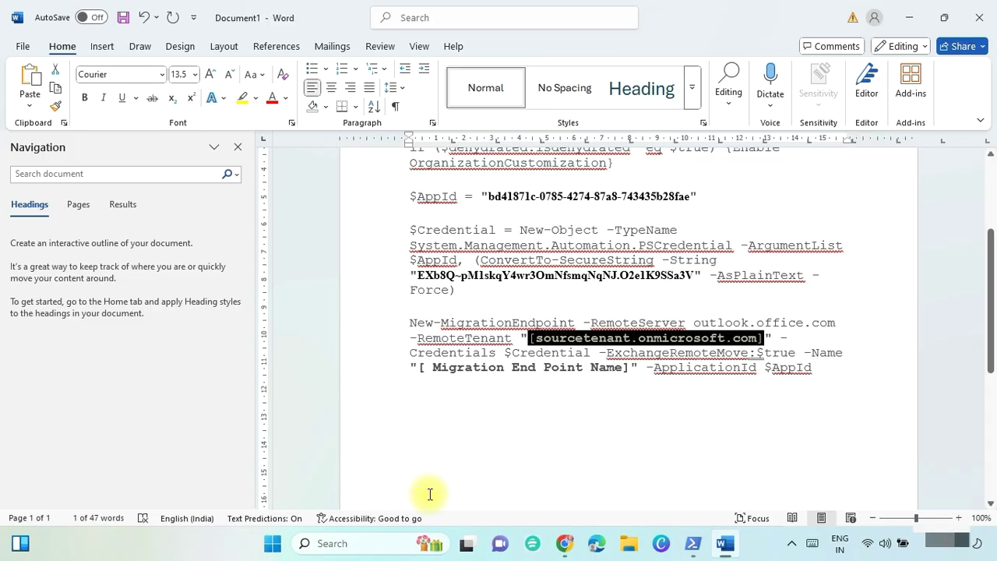
pyautogui.hotkey('ctrl', 'v')
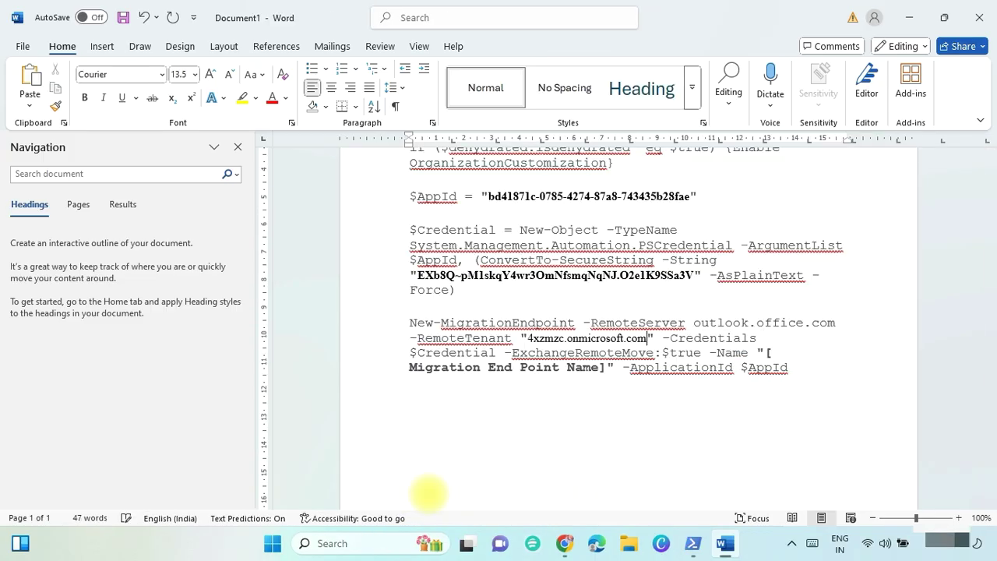
pyautogui.hotkey('ctrl', 'shift', 'Right')
pyautogui.hotkey('ctrl', 'shift', 'Right')
pyautogui.hotkey('ctrl', 'shift', 'Right')
pyautogui.hotkey('ctrl', 'shift', 'Right')
pyautogui.hotkey('ctrl', 'shift', 'Right')
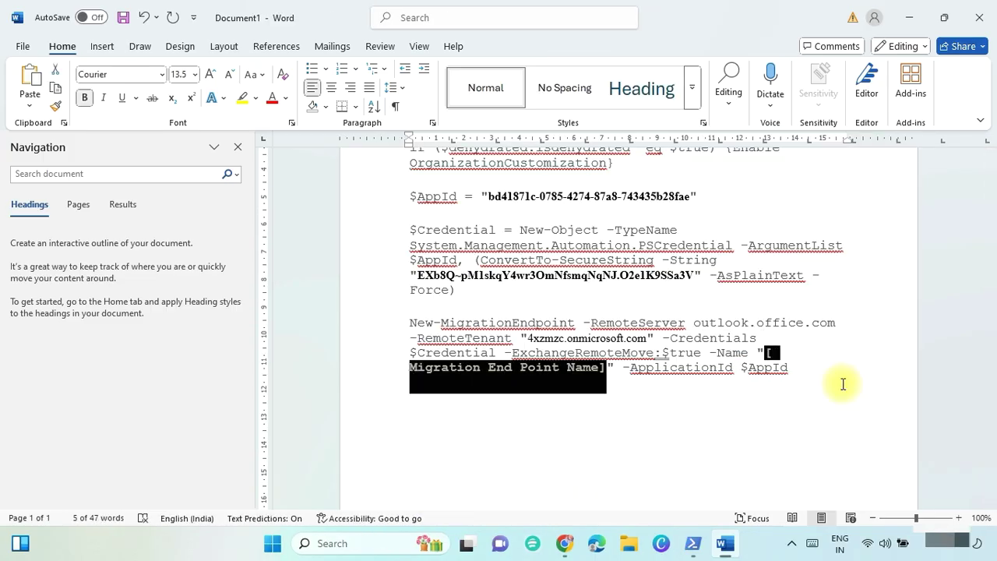
pyautogui.write('MigrationEndPoint')
# Run the completed endpoint script in PowerShell to create the migration endpoint.
pyautogui.moveTo(760, 373); pyautogui.dragTo(425, 144)
pyautogui.hotkey('alt', 'Tab')
pyautogui.rightClick(361, 203)
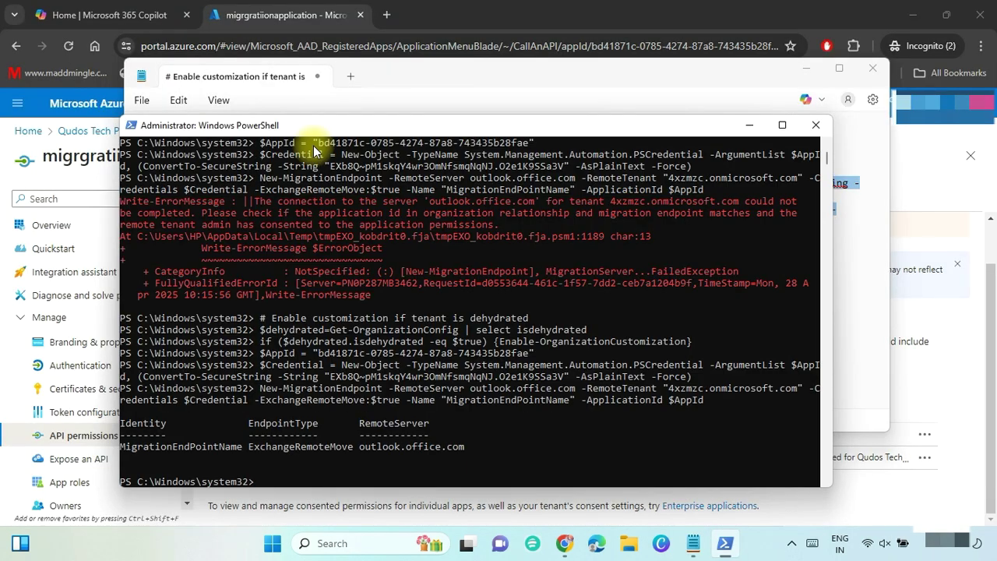
pyautogui.scroll(-5, 827, 476)
pyautogui.moveTo(241, 283); pyautogui.dragTo(155, 286)
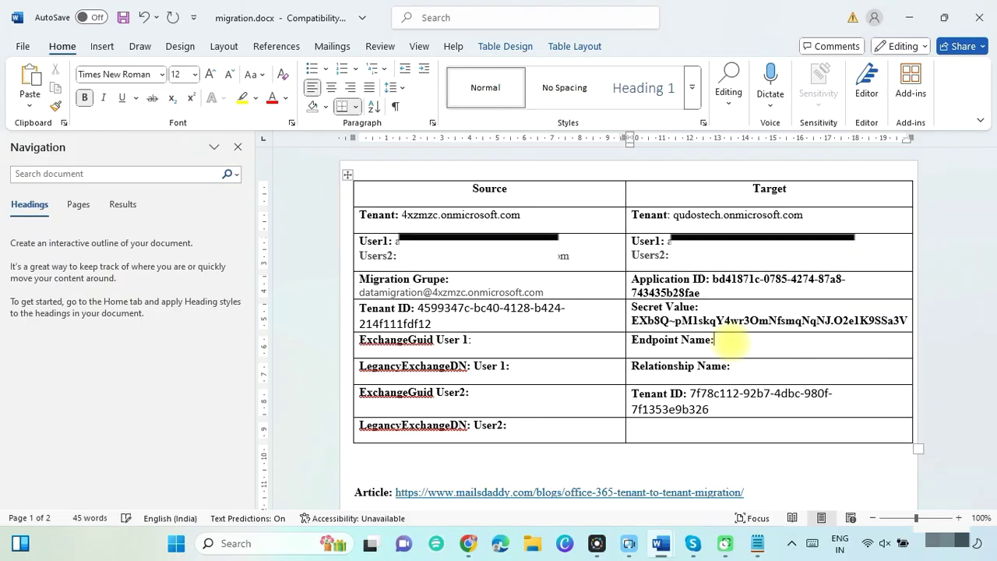
# Record MigrationEndPointName as the endpoint name and select the blog's organization relationship script.
pyautogui.hotkey('ctrl', 'v')
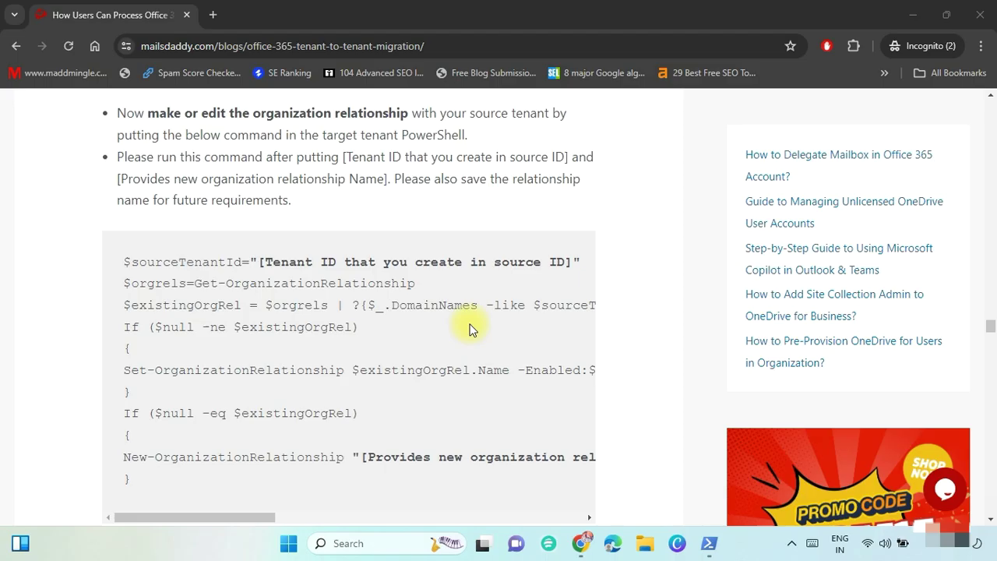
pyautogui.moveTo(117, 112); pyautogui.dragTo(489, 141)
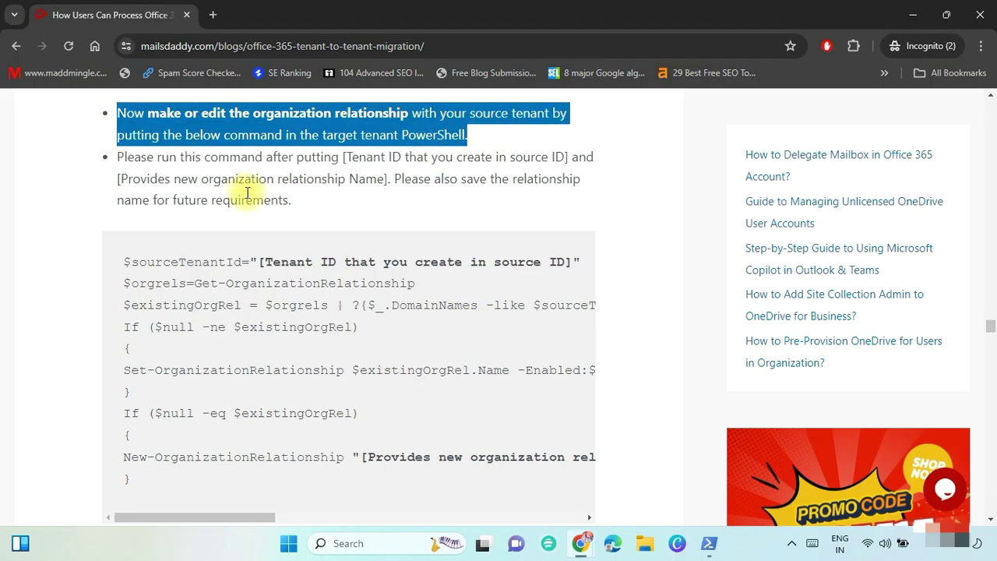
pyautogui.moveTo(115, 266); pyautogui.dragTo(350, 483)
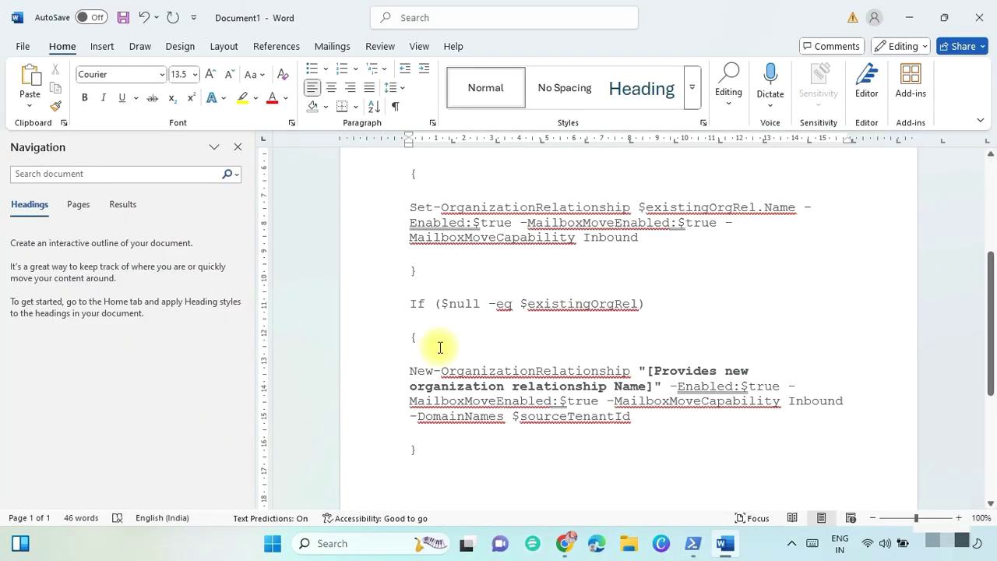
pyautogui.scroll(8, 439, 348)
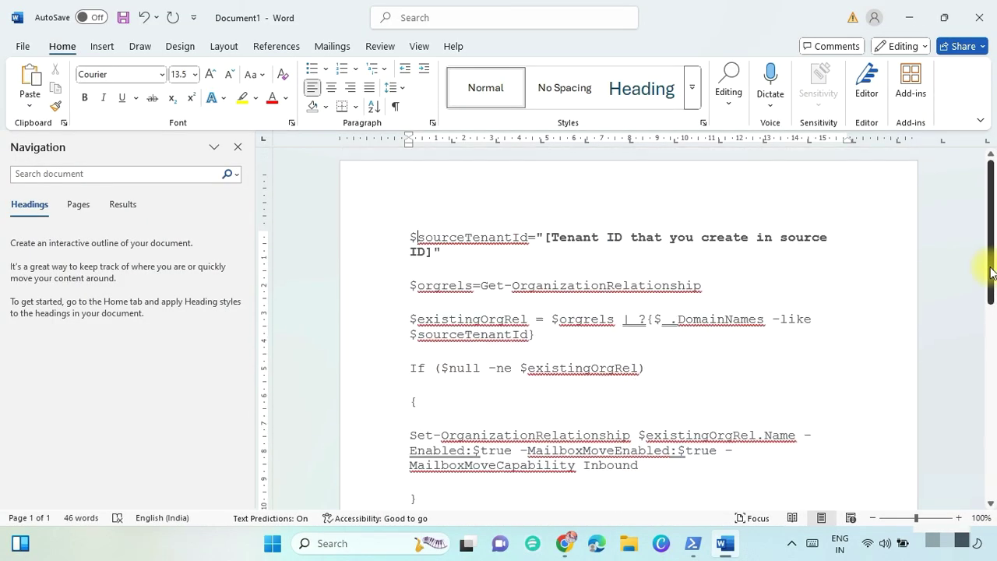
# Fill the script's tenant ID placeholder with the source tenant ID and name it OrganizationRelationship.
pyautogui.scroll(-1, 990, 272)
pyautogui.click(547, 220)
pyautogui.hotkey('shift', 'Right')
pyautogui.hotkey('shift', 'Right')
pyautogui.hotkey('shift', 'Right')
pyautogui.hotkey('shift', 'Right')
pyautogui.hotkey('shift', 'Right')
pyautogui.hotkey('shift', 'Right')
pyautogui.hotkey('shift', 'Right')
pyautogui.hotkey('shift', 'Right')
pyautogui.hotkey('shift', 'Right')
pyautogui.hotkey('shift', 'Right')
pyautogui.hotkey('shift', 'Right')
pyautogui.hotkey('shift', 'Right')
pyautogui.hotkey('shift', 'Right')
pyautogui.hotkey('shift', 'Right')
pyautogui.hotkey('shift', 'Right')
pyautogui.hotkey('shift', 'Right')
pyautogui.hotkey('shift', 'Right')
pyautogui.hotkey('shift', 'Right')
pyautogui.hotkey('shift', 'Right')
pyautogui.hotkey('shift', 'Right')
pyautogui.hotkey('shift', 'Right')
pyautogui.hotkey('shift', 'Right')
pyautogui.hotkey('shift', 'Right')
pyautogui.hotkey('shift', 'Right')
pyautogui.hotkey('shift', 'Right')
pyautogui.hotkey('shift', 'Right')
pyautogui.hotkey('shift', 'Right')
pyautogui.hotkey('shift', 'Right')
pyautogui.hotkey('shift', 'Right')
pyautogui.hotkey('alt', 'Tab')
pyautogui.moveTo(436, 307); pyautogui.dragTo(494, 322)
pyautogui.hotkey('alt', 'Tab')
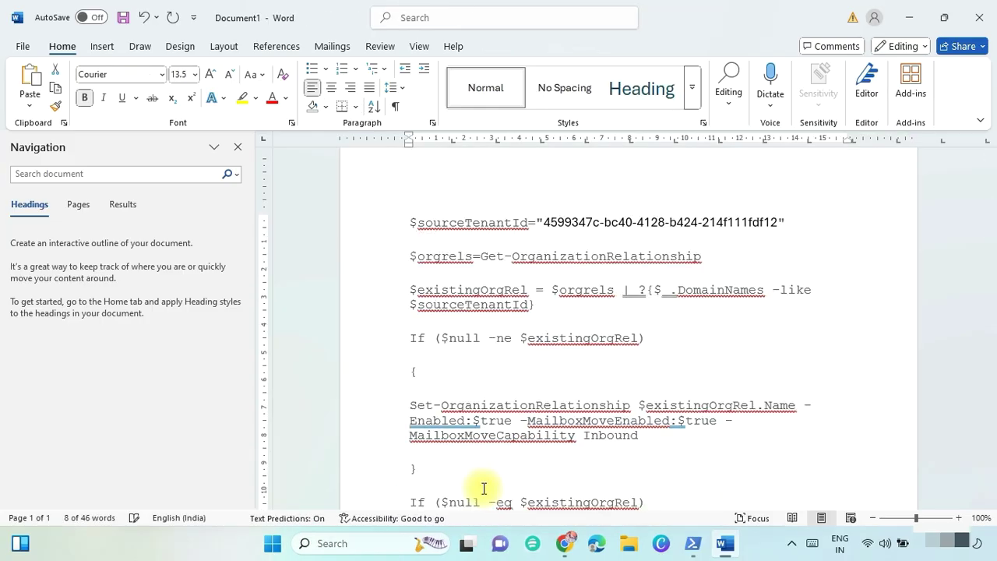
pyautogui.scroll(-5, 484, 489)
pyautogui.click(646, 341)
pyautogui.hotkey('shift', 'Right')
pyautogui.hotkey('shift', 'Right')
pyautogui.hotkey('shift', 'Right')
pyautogui.hotkey('shift', 'Right')
pyautogui.hotkey('shift', 'Right')
pyautogui.hotkey('shift', 'Right')
pyautogui.hotkey('shift', 'Right')
pyautogui.hotkey('shift', 'Right')
pyautogui.hotkey('shift', 'Right')
pyautogui.hotkey('shift', 'Right')
pyautogui.hotkey('shift', 'Right')
pyautogui.hotkey('shift', 'Right')
pyautogui.hotkey('shift', 'Right')
pyautogui.hotkey('shift', 'Right')
pyautogui.hotkey('shift', 'Right')
pyautogui.hotkey('shift', 'Right')
pyautogui.hotkey('shift', 'Right')
pyautogui.hotkey('shift', 'Right')
pyautogui.hotkey('shift', 'Right')
pyautogui.hotkey('shift', 'Right')
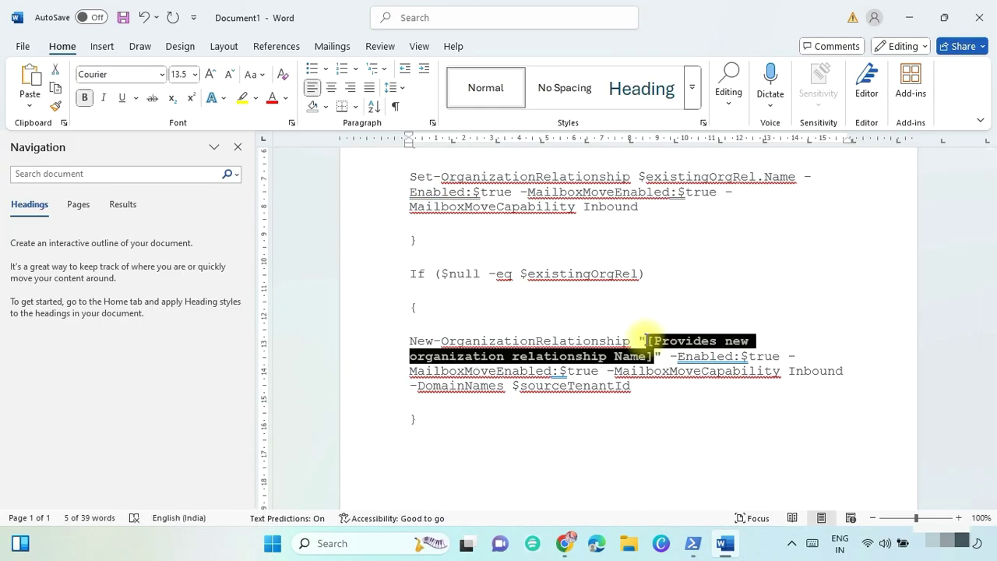
pyautogui.press('BackSpace')
pyautogui.write('Organization')
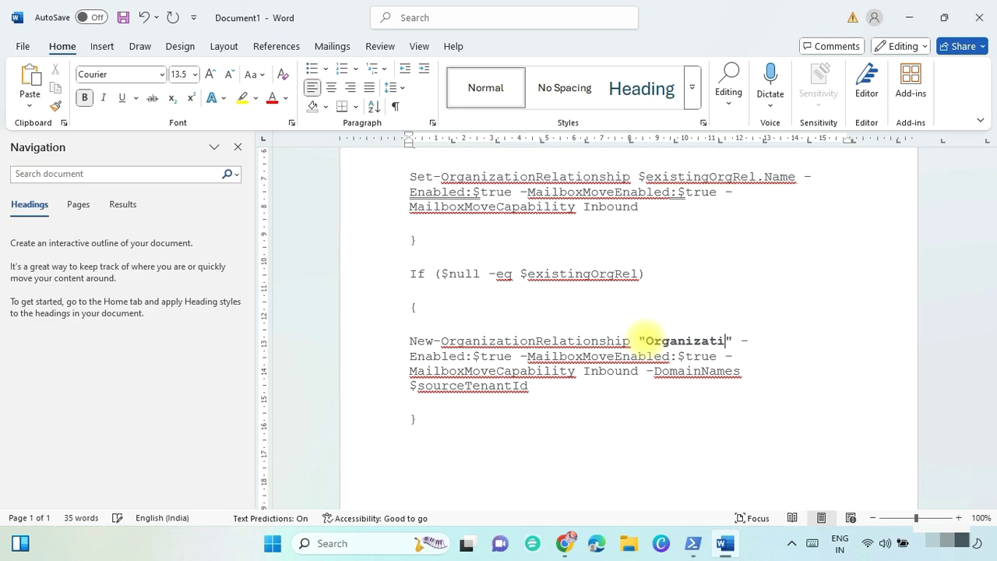
pyautogui.write('Relationship')
# Run the completed relationship script in PowerShell and log OrganizationRelationship in the migration table.
pyautogui.moveTo(428, 416); pyautogui.dragTo(397, 117)
pyautogui.hotkey('ctrl', 'c')
pyautogui.hotkey('alt', 'Tab')
pyautogui.rightClick(329, 318)
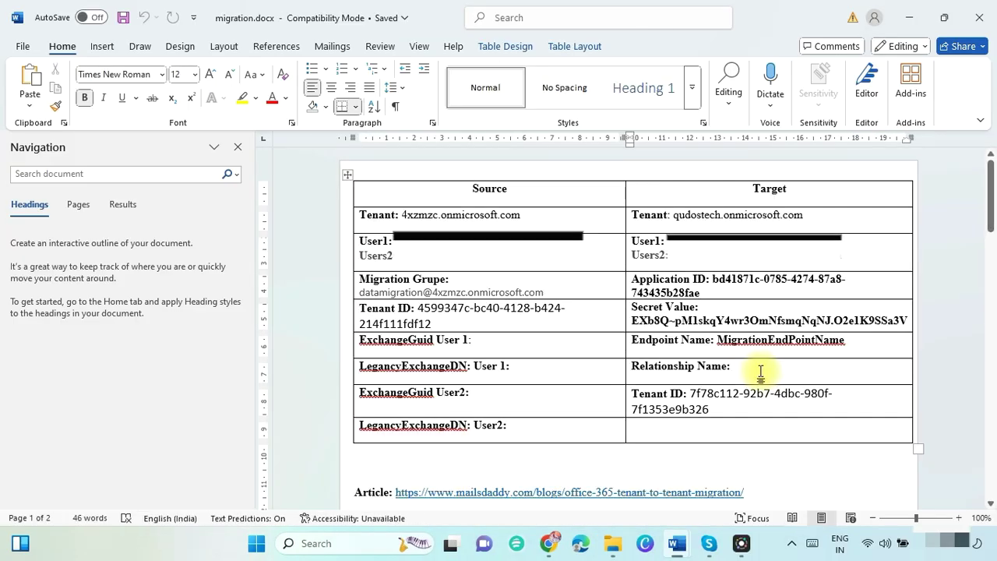
pyautogui.hotkey('ctrl', 'v')
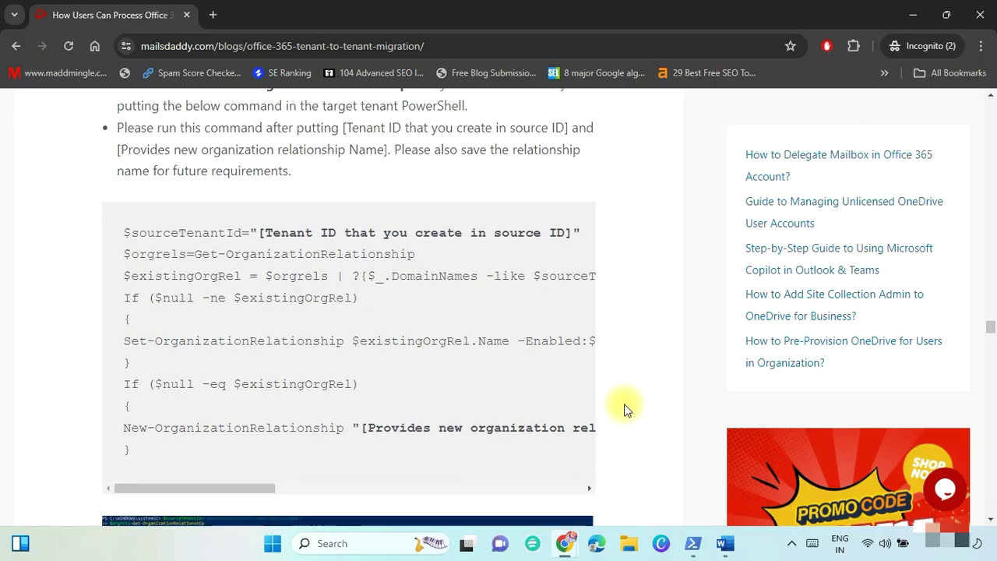
pyautogui.scroll(-8, 626, 407)
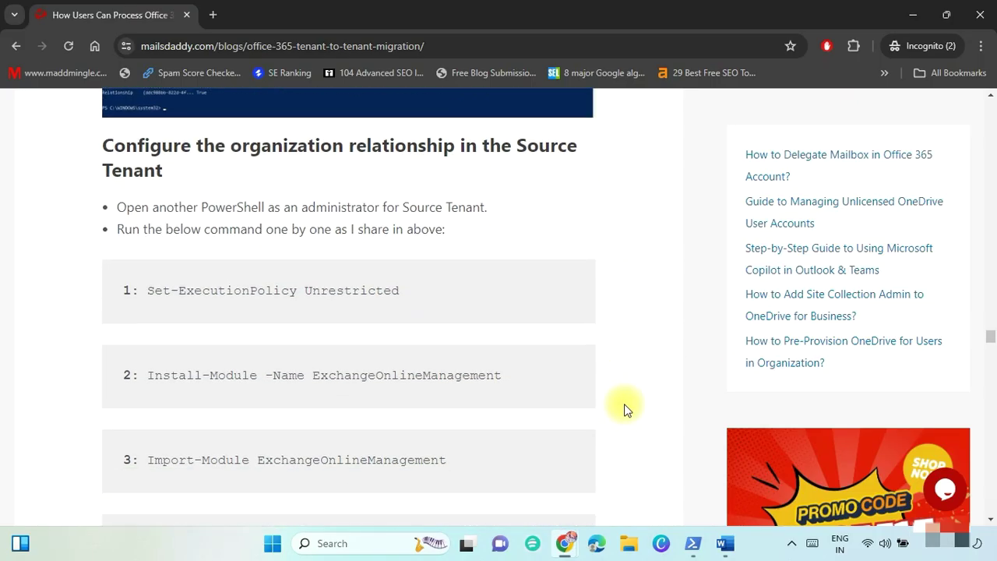
# Open Windows PowerShell as administrator for the source-tenant steps.
pyautogui.tripleClick(141, 127)
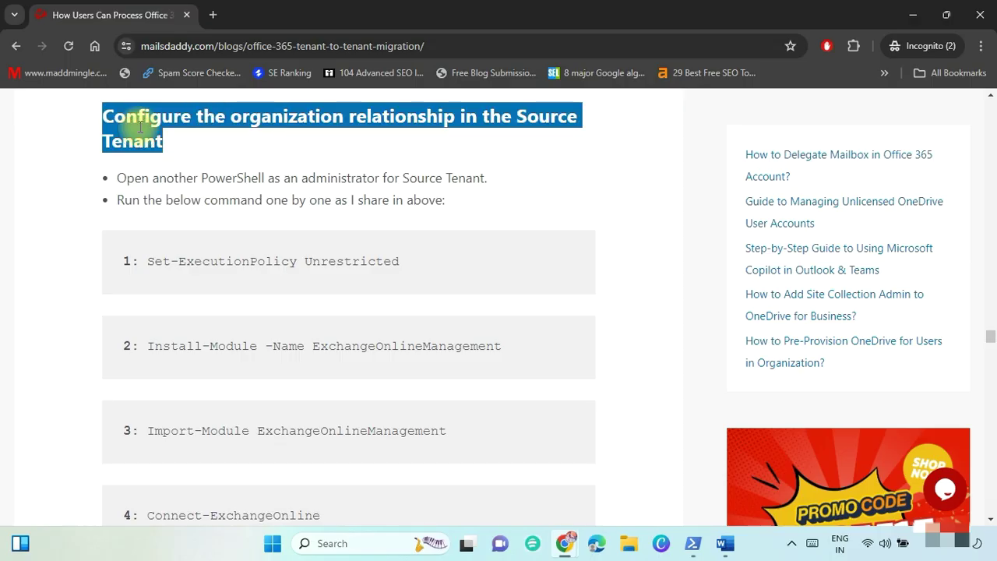
pyautogui.moveTo(516, 117); pyautogui.dragTo(535, 135)
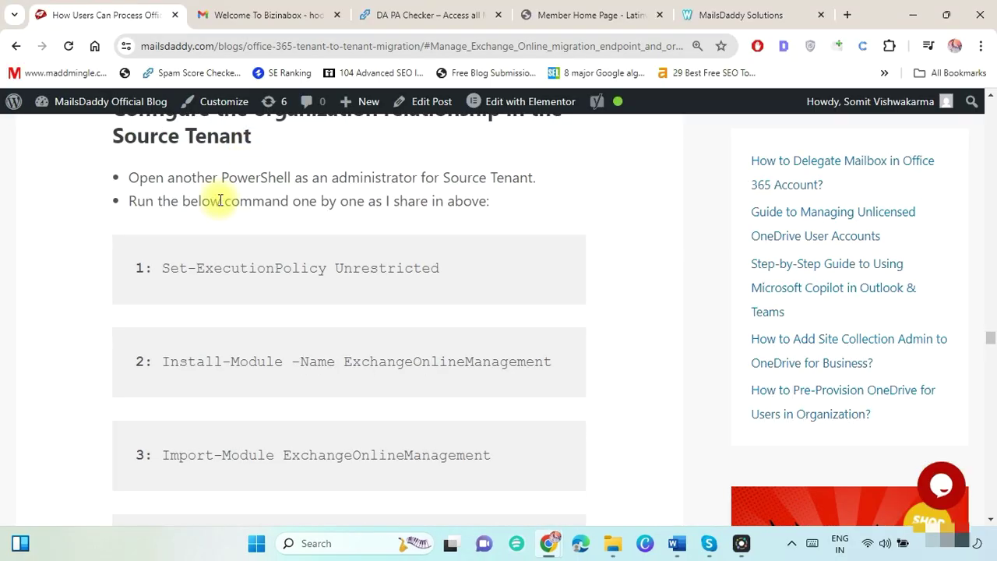
pyautogui.moveTo(129, 178); pyautogui.dragTo(535, 174)
pyautogui.press('super')
pyautogui.write('power')
pyautogui.rightClick(438, 185)
pyautogui.click(511, 204)
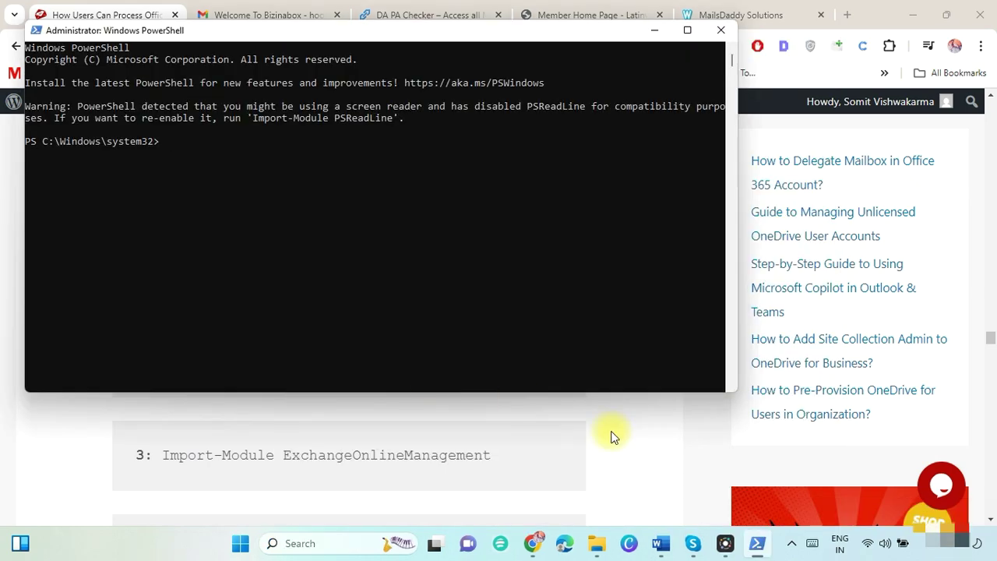
pyautogui.hotkey('alt', 'F4')
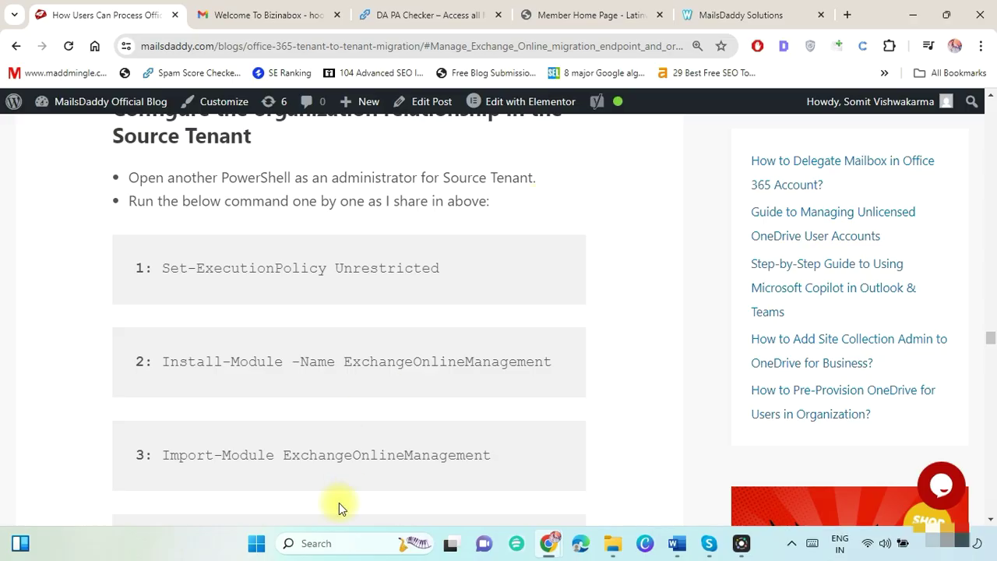
pyautogui.click(326, 544)
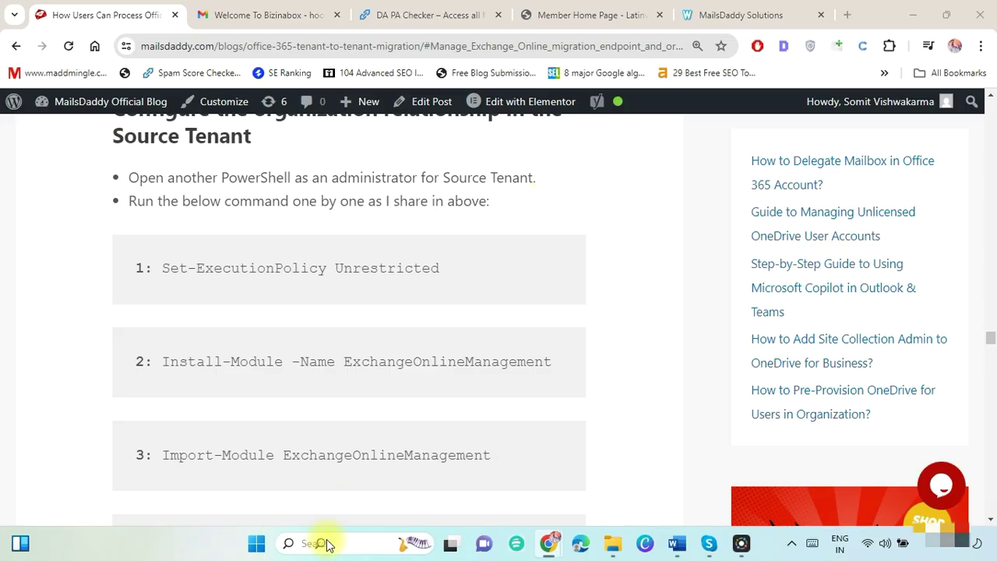
# Run Set-ExecutionPolicy Unrestricted and confirm with Y.
pyautogui.moveTo(458, 266); pyautogui.dragTo(167, 269)
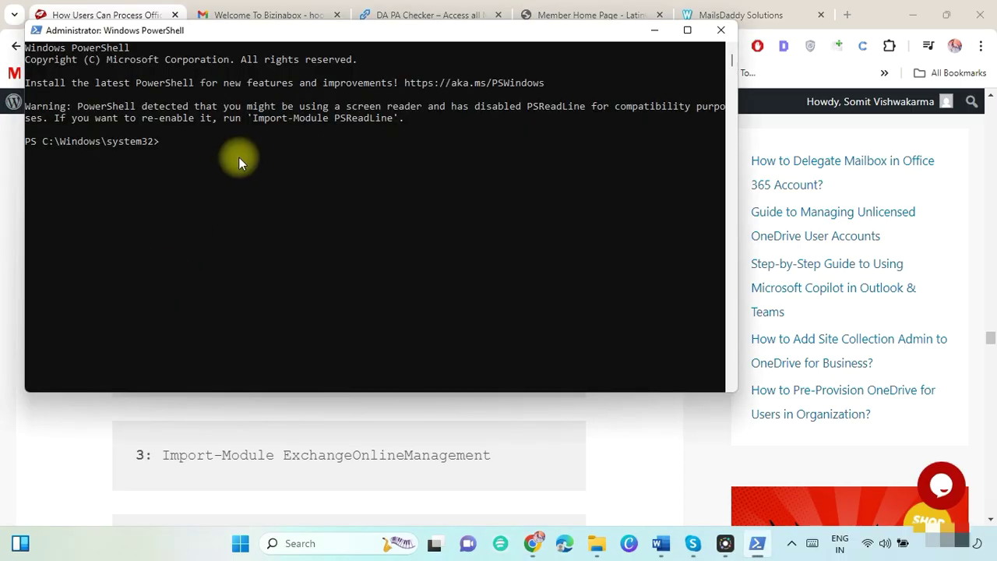
pyautogui.rightClick(238, 157)
pyautogui.press('Return')
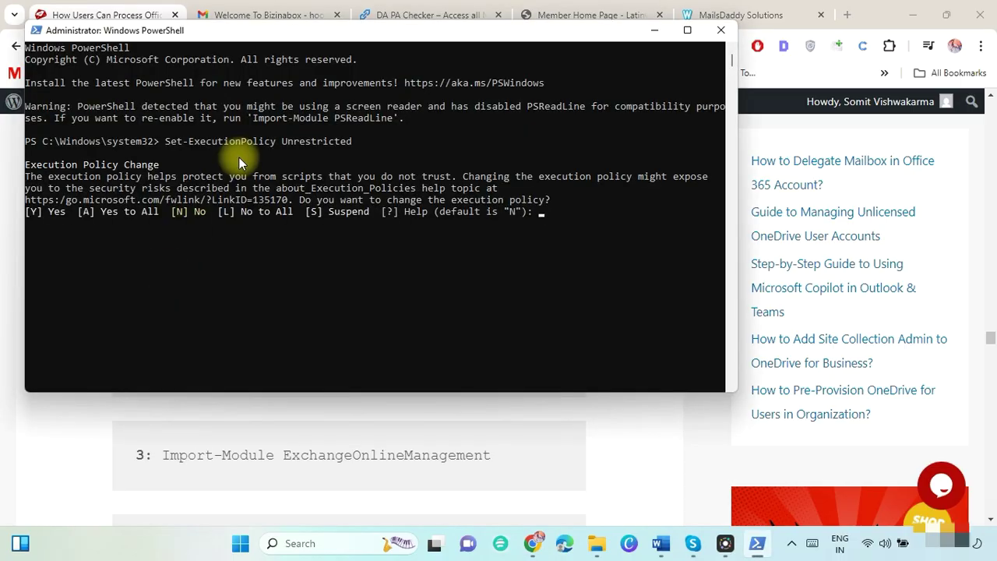
pyautogui.write('Y')
pyautogui.press('Return')
# Install the ExchangeOnlineManagement module, accepting the untrusted repository prompt.
pyautogui.hotkey('alt', 'Tab')
pyautogui.moveTo(553, 361); pyautogui.dragTo(163, 372)
pyautogui.hotkey('ctrl', 'c')
pyautogui.hotkey('alt', 'Tab')
pyautogui.rightClick(162, 372)
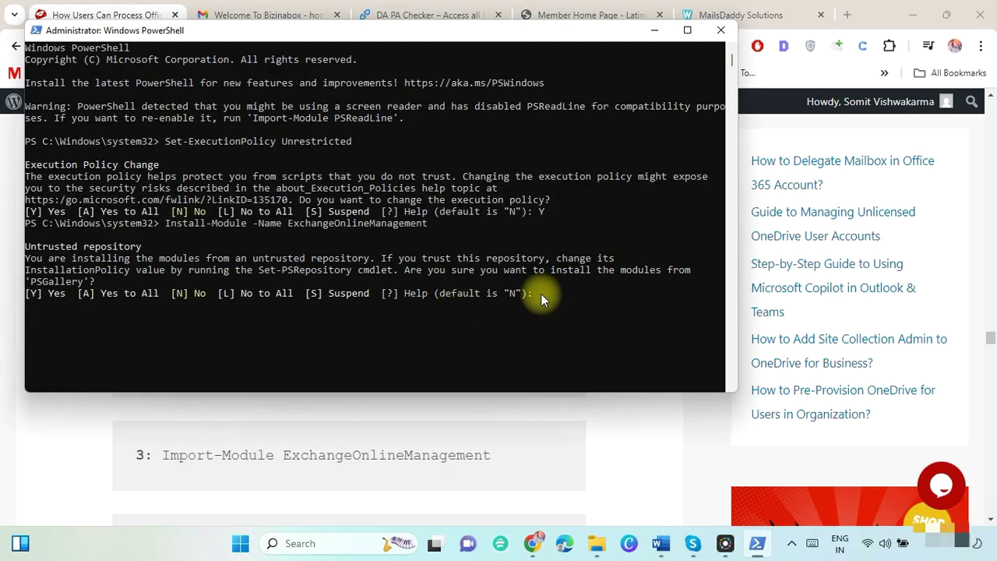
pyautogui.press('Return')
# Run Import-Module ExchangeOnlineManagement in the PowerShell console.
pyautogui.hotkey('alt', 'Tab')
pyautogui.moveTo(492, 455); pyautogui.dragTo(164, 452)
pyautogui.hotkey('ctrl', 'c')
pyautogui.hotkey('alt', 'Tab')
pyautogui.hotkey('ctrl', 'v')
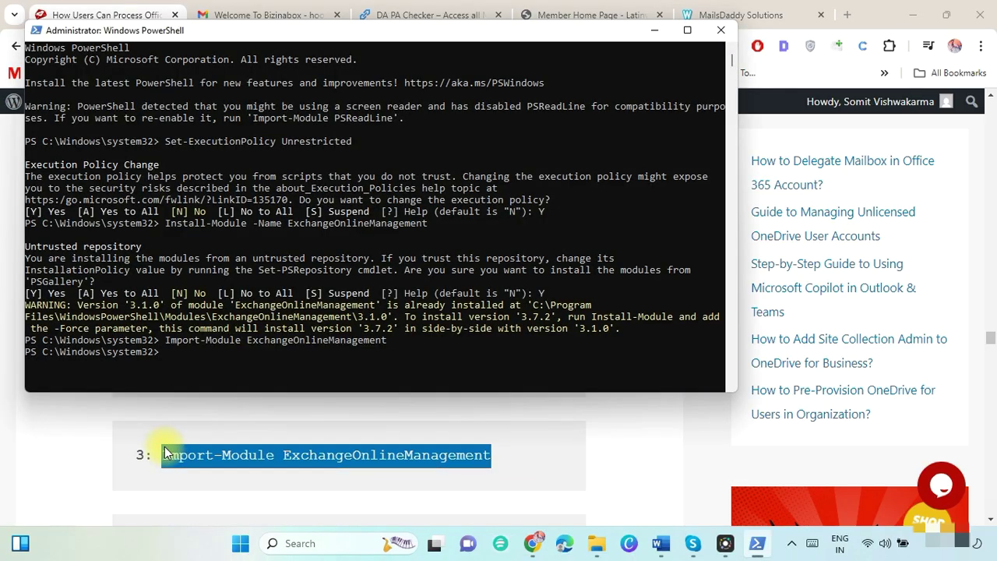
# Run Connect-ExchangeOnline copied from the blog.
pyautogui.hotkey('alt', 'Tab')
pyautogui.scroll(-2, 562, 461)
pyautogui.moveTo(562, 460); pyautogui.dragTo(162, 431)
pyautogui.hotkey('ctrl', 'c')
pyautogui.hotkey('alt', 'Tab')
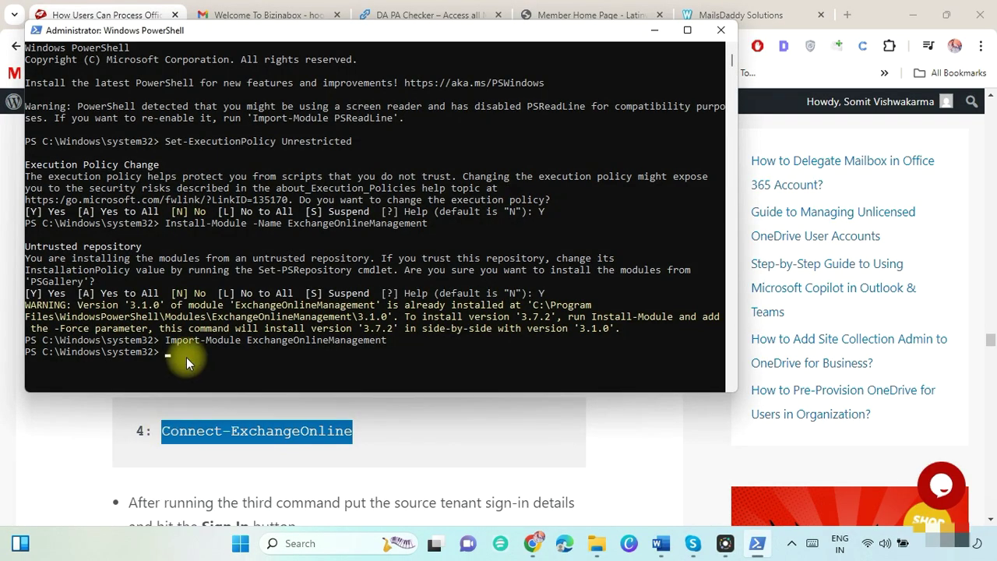
pyautogui.hotkey('ctrl', 'v')
pyautogui.press('Return')
# Sign in to Exchange Online with the source tenant admin account.
pyautogui.click(383, 178)
pyautogui.hotkey('ctrl', 'v')
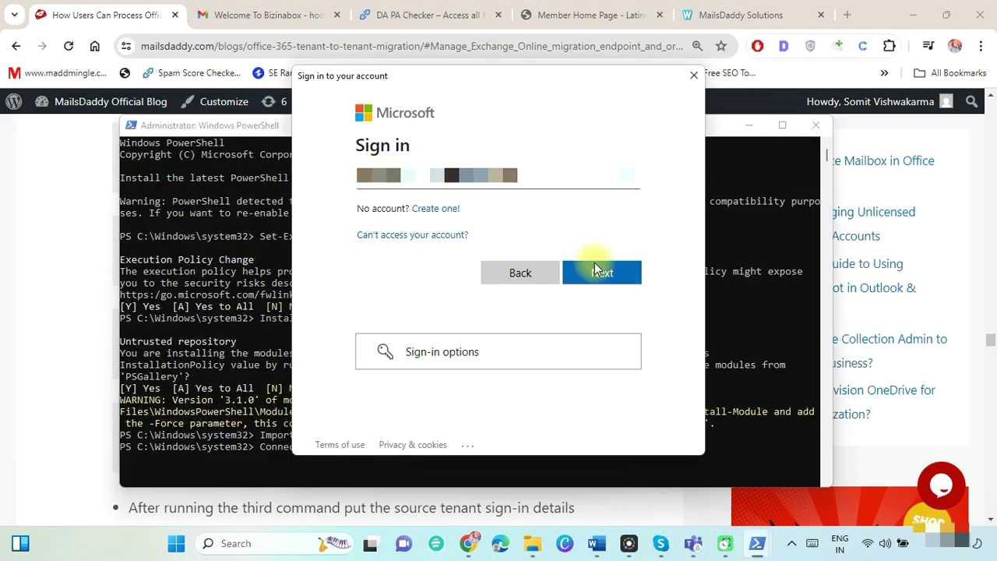
pyautogui.click(597, 272)
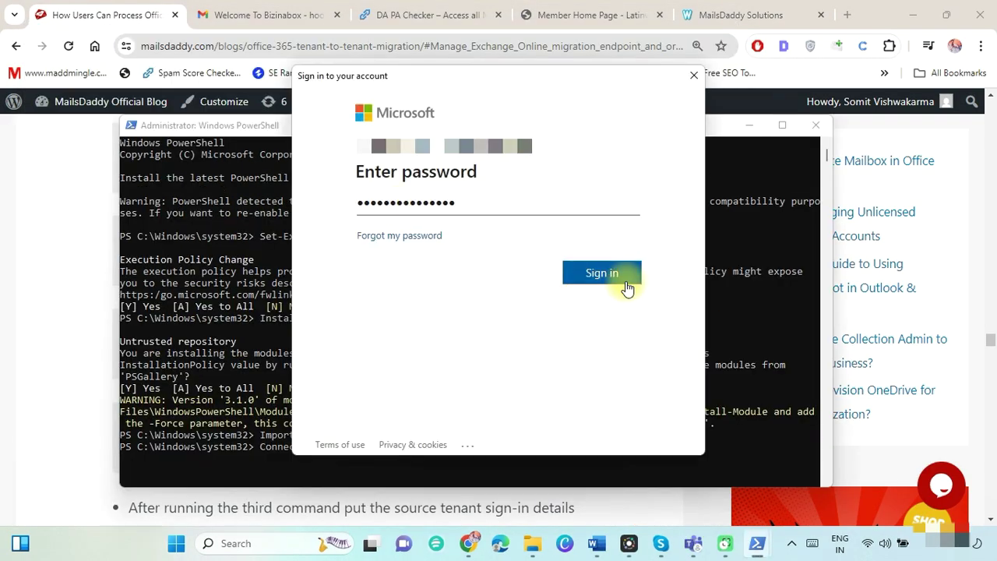
pyautogui.click(590, 273)
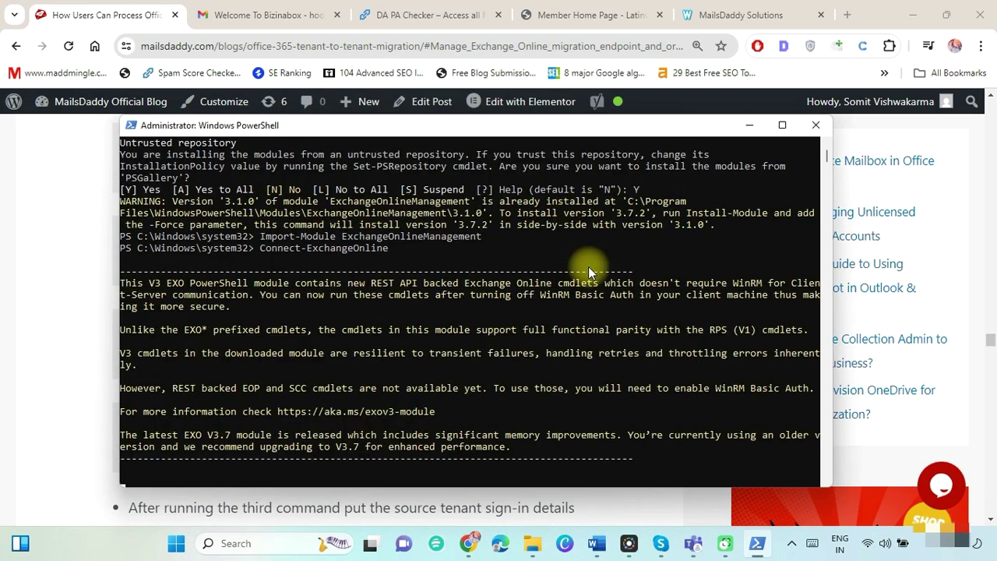
pyautogui.scroll(-8, 826, 482)
pyautogui.hotkey('alt', 'Tab')
pyautogui.scroll(-5, 634, 427)
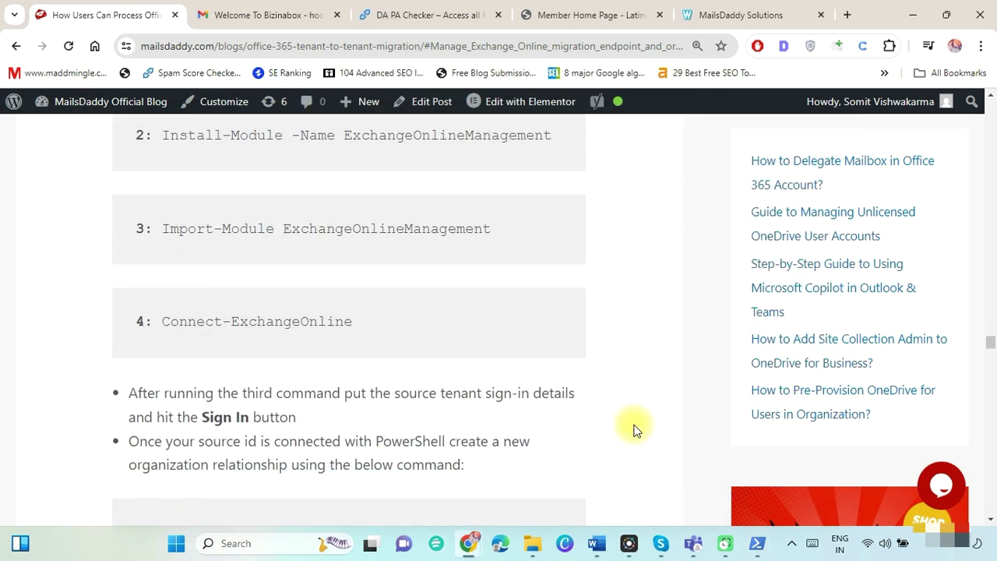
# Copy the blog's organization-relationship script into a blank Word document.
pyautogui.moveTo(138, 150); pyautogui.dragTo(466, 170)
pyautogui.click(138, 240)
pyautogui.moveTo(137, 239); pyautogui.dragTo(279, 500)
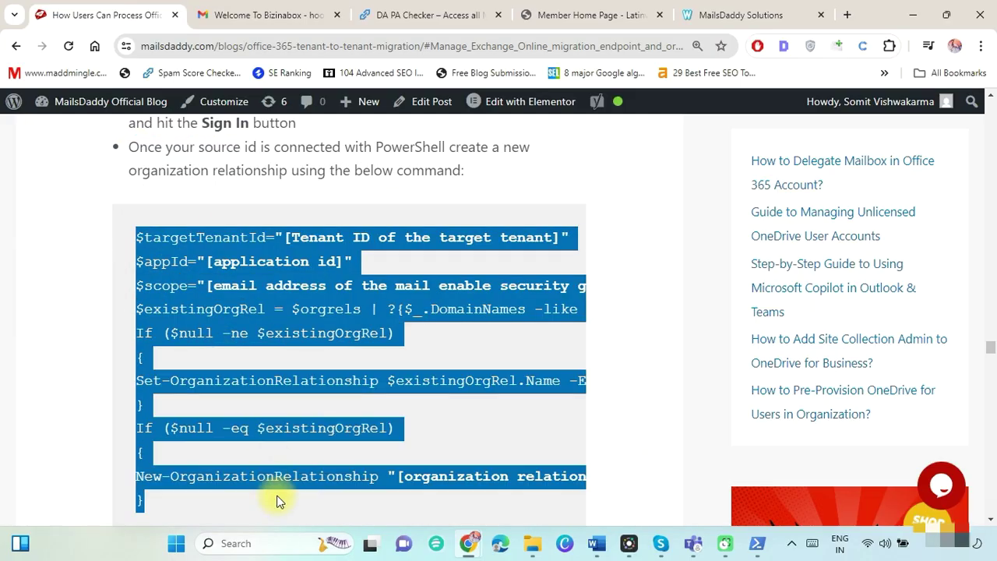
pyautogui.hotkey('ctrl', 'c')
pyautogui.hotkey('alt', 'Tab')
pyautogui.hotkey('ctrl', 'v')
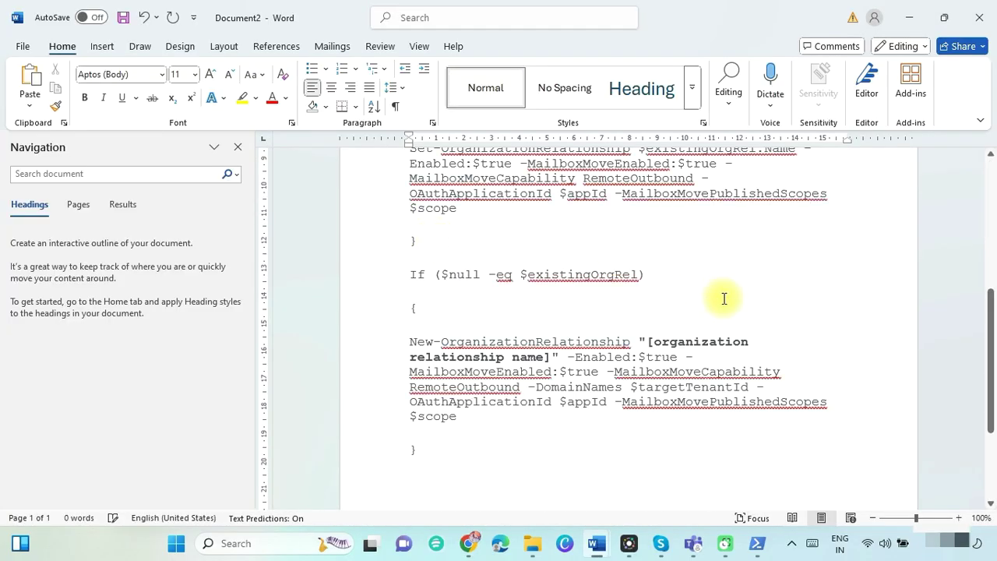
pyautogui.moveTo(992, 367); pyautogui.dragTo(973, 238)
# Replace the tenant ID placeholder with the tenant ID from migration.docx.
pyautogui.click(546, 237)
pyautogui.hotkey('shift', 'Right')
pyautogui.hotkey('shift', 'Right')
pyautogui.hotkey('shift', 'Right')
pyautogui.hotkey('shift', 'Right')
pyautogui.hotkey('shift', 'Right')
pyautogui.hotkey('shift', 'Right')
pyautogui.hotkey('shift', 'Right')
pyautogui.hotkey('shift', 'Right')
pyautogui.hotkey('shift', 'Right')
pyautogui.hotkey('shift', 'Right')
pyautogui.hotkey('shift', 'Right')
pyautogui.hotkey('shift', 'Right')
pyautogui.hotkey('shift', 'Right')
pyautogui.hotkey('shift', 'Right')
pyautogui.hotkey('shift', 'Right')
pyautogui.hotkey('shift', 'Right')
pyautogui.hotkey('shift', 'Right')
pyautogui.hotkey('shift', 'Right')
pyautogui.hotkey('shift', 'Right')
pyautogui.hotkey('shift', 'Right')
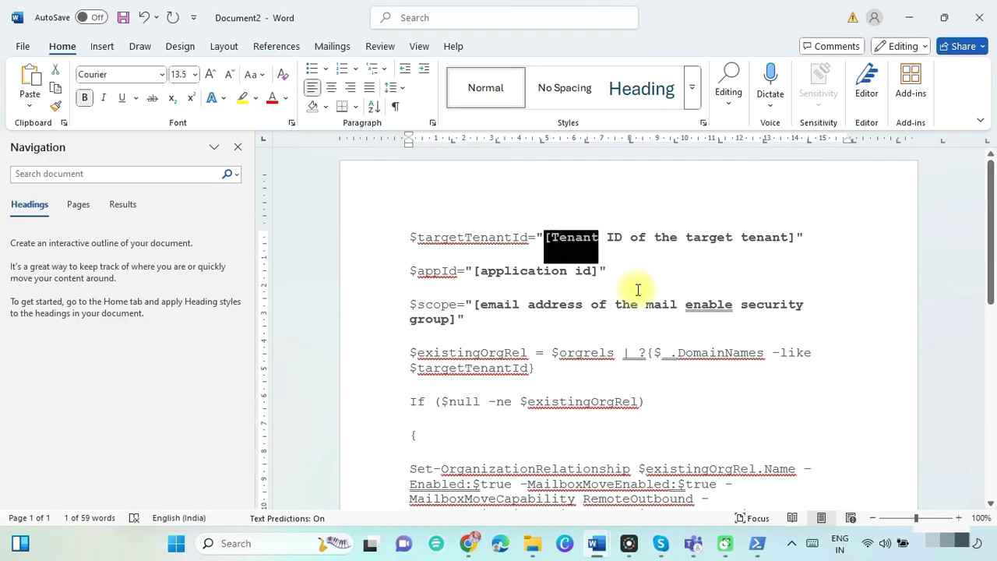
pyautogui.hotkey('alt', 'Tab')
pyautogui.moveTo(646, 457); pyautogui.dragTo(709, 475)
pyautogui.hotkey('ctrl', 'c')
pyautogui.hotkey('alt', 'Tab')
pyautogui.hotkey('ctrl', 'v')
# Replace the application ID placeholder with the application ID from the notes.
pyautogui.click(472, 272)
pyautogui.hotkey('shift', 'Right')
pyautogui.hotkey('shift', 'Right')
pyautogui.hotkey('shift', 'Right')
pyautogui.hotkey('shift', 'Right')
pyautogui.hotkey('shift', 'Right')
pyautogui.hotkey('shift', 'Right')
pyautogui.hotkey('shift', 'Right')
pyautogui.hotkey('shift', 'Right')
pyautogui.hotkey('shift', 'Right')
pyautogui.hotkey('shift', 'Right')
pyautogui.hotkey('shift', 'Right')
pyautogui.hotkey('shift', 'Right')
pyautogui.hotkey('shift', 'Right')
pyautogui.hotkey('shift', 'Right')
pyautogui.hotkey('shift', 'Right')
pyautogui.hotkey('shift', 'Right')
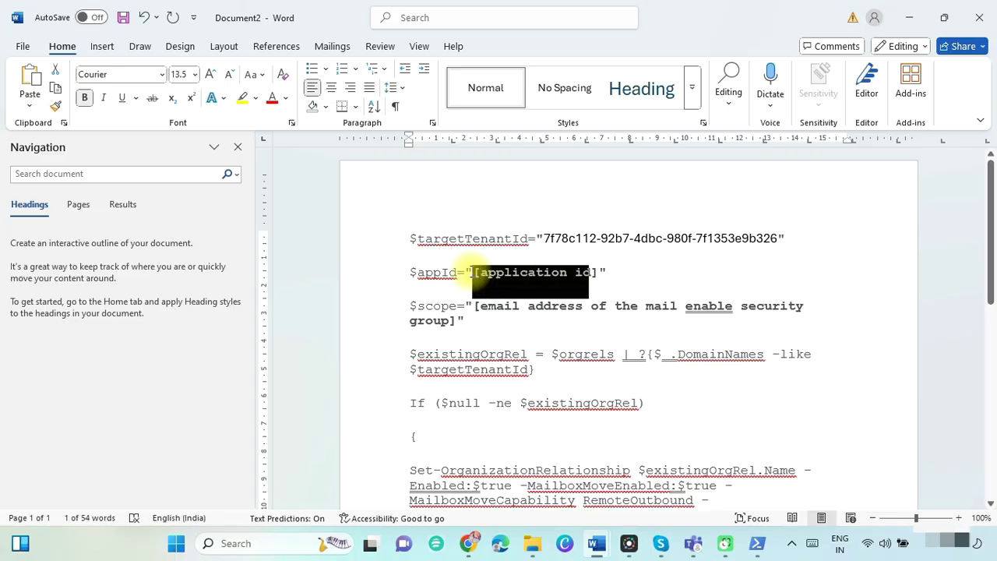
pyautogui.hotkey('alt', 'Tab')
pyautogui.moveTo(700, 293); pyautogui.dragTo(715, 287)
pyautogui.hotkey('ctrl', 'c')
pyautogui.hotkey('alt', 'Tab')
pyautogui.hotkey('ctrl', 'v')
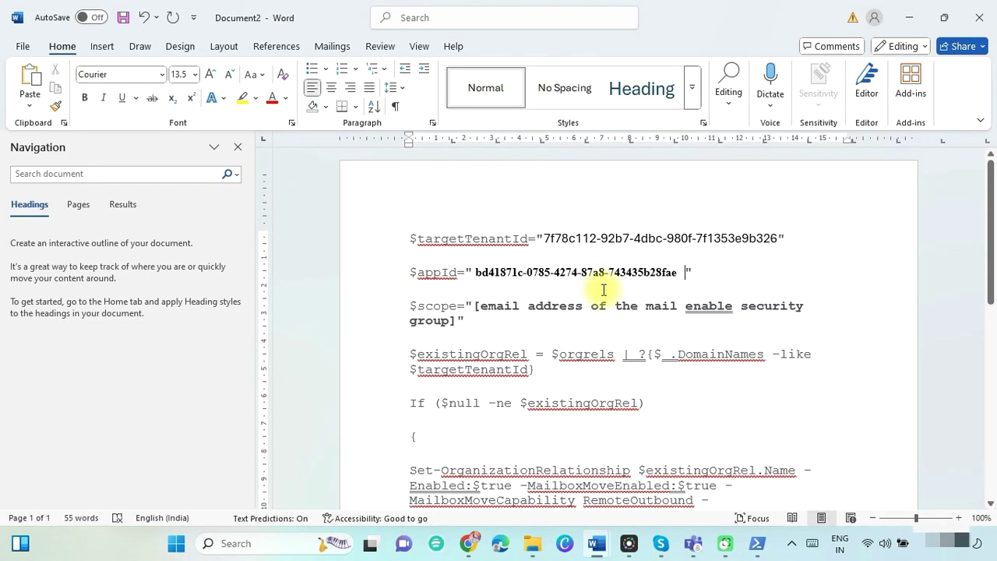
# Replace the security group address placeholder with the group address from the notes.
pyautogui.click(472, 305)
pyautogui.hotkey('shift', 'Right')
pyautogui.hotkey('shift', 'Right')
pyautogui.hotkey('shift', 'Right')
pyautogui.hotkey('shift', 'Right')
pyautogui.hotkey('shift', 'Right')
pyautogui.hotkey('shift', 'Right')
pyautogui.hotkey('shift', 'Right')
pyautogui.hotkey('shift', 'Right')
pyautogui.hotkey('shift', 'Right')
pyautogui.hotkey('shift', 'Right')
pyautogui.hotkey('shift', 'Right')
pyautogui.hotkey('shift', 'Right')
pyautogui.hotkey('shift', 'Right')
pyautogui.hotkey('shift', 'Right')
pyautogui.hotkey('shift', 'Right')
pyautogui.hotkey('shift', 'Right')
pyautogui.hotkey('shift', 'Right')
pyautogui.hotkey('shift', 'Right')
pyautogui.hotkey('shift', 'Right')
pyautogui.hotkey('shift', 'Right')
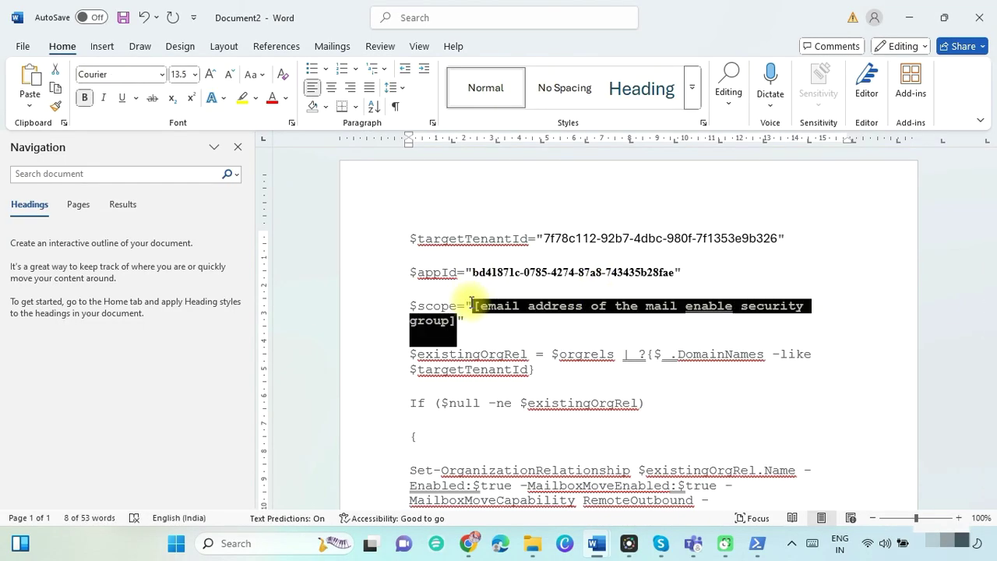
pyautogui.hotkey('alt', 'Tab')
pyautogui.click(359, 293)
pyautogui.hotkey('shift', 'Right')
pyautogui.hotkey('shift', 'Right')
pyautogui.hotkey('shift', 'Right')
pyautogui.hotkey('shift', 'Right')
pyautogui.hotkey('shift', 'Right')
pyautogui.hotkey('shift', 'Right')
pyautogui.hotkey('shift', 'Right')
pyautogui.hotkey('shift', 'Right')
pyautogui.hotkey('shift', 'Right')
pyautogui.hotkey('shift', 'Right')
pyautogui.hotkey('shift', 'Right')
pyautogui.hotkey('shift', 'Right')
pyautogui.hotkey('shift', 'Right')
pyautogui.hotkey('shift', 'Right')
pyautogui.hotkey('shift', 'Right')
pyautogui.hotkey('shift', 'Right')
pyautogui.hotkey('shift', 'Right')
pyautogui.hotkey('shift', 'Right')
pyautogui.hotkey('shift', 'Right')
pyautogui.hotkey('shift', 'Right')
pyautogui.hotkey('ctrl', 'c')
pyautogui.hotkey('alt', 'Tab')
pyautogui.hotkey('ctrl', 'v')
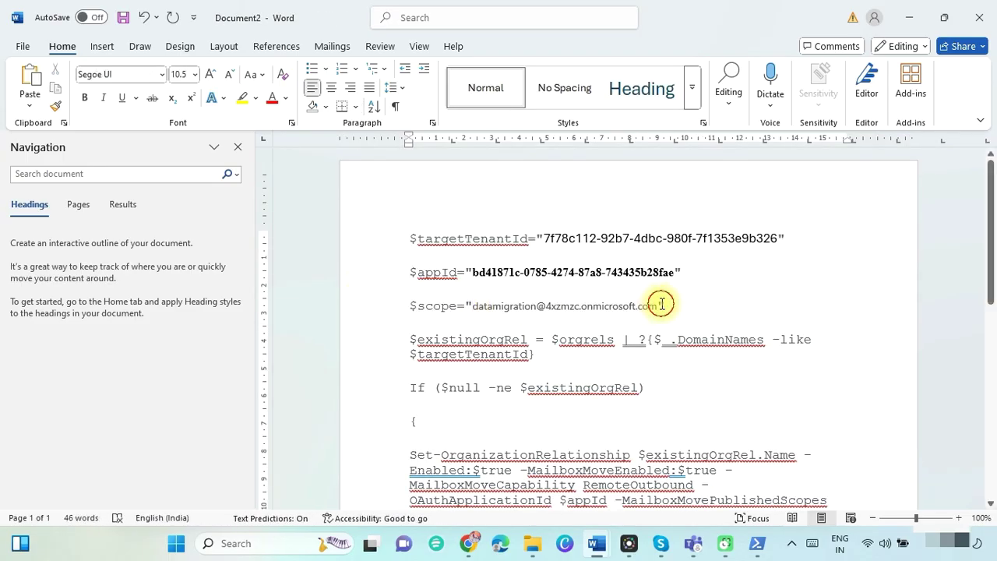
pyautogui.scroll(-6, 662, 311)
# Set the relationship name to OrganizationRelationship and tidy the surrounding spaces.
pyautogui.click(649, 377)
pyautogui.hotkey('shift', 'Right')
pyautogui.hotkey('shift', 'Right')
pyautogui.hotkey('shift', 'Right')
pyautogui.hotkey('shift', 'Right')
pyautogui.hotkey('shift', 'Right')
pyautogui.hotkey('shift', 'Right')
pyautogui.hotkey('shift', 'Right')
pyautogui.hotkey('shift', 'Right')
pyautogui.hotkey('shift', 'Right')
pyautogui.hotkey('shift', 'Right')
pyautogui.hotkey('shift', 'Right')
pyautogui.hotkey('shift', 'Right')
pyautogui.hotkey('shift', 'Right')
pyautogui.hotkey('shift', 'Right')
pyautogui.hotkey('shift', 'Right')
pyautogui.hotkey('shift', 'Right')
pyautogui.hotkey('shift', 'Right')
pyautogui.hotkey('shift', 'Right')
pyautogui.hotkey('shift', 'Right')
pyautogui.hotkey('shift', 'Right')
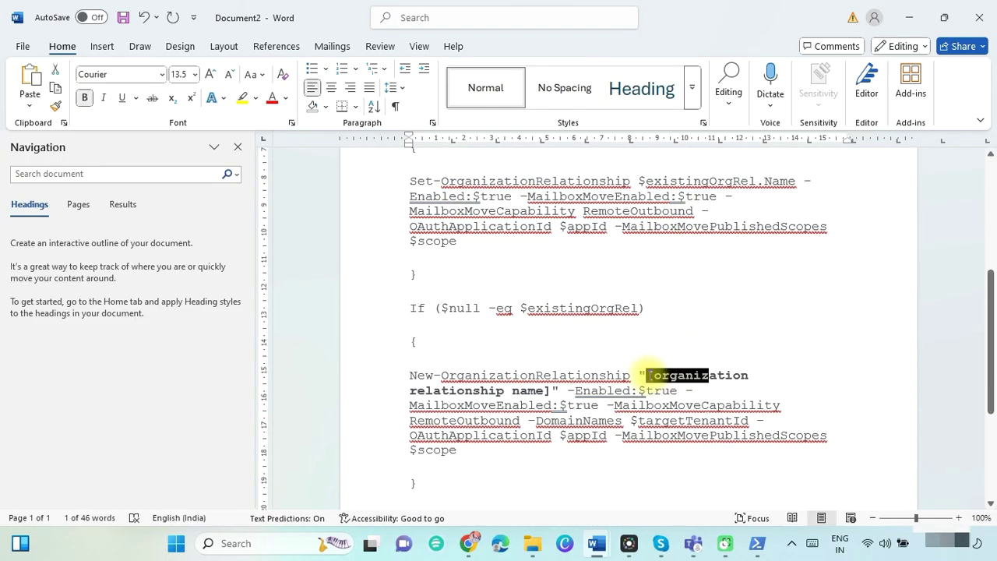
pyautogui.hotkey('alt', 'Tab')
pyautogui.click(635, 379)
pyautogui.hotkey('shift', 'Right')
pyautogui.hotkey('shift', 'Right')
pyautogui.hotkey('shift', 'Right')
pyautogui.hotkey('shift', 'Right')
pyautogui.hotkey('shift', 'Right')
pyautogui.hotkey('shift', 'Right')
pyautogui.hotkey('shift', 'Right')
pyautogui.hotkey('shift', 'Right')
pyautogui.hotkey('shift', 'Right')
pyautogui.hotkey('shift', 'Right')
pyautogui.hotkey('shift', 'Right')
pyautogui.hotkey('shift', 'Right')
pyautogui.hotkey('shift', 'Right')
pyautogui.hotkey('shift', 'Right')
pyautogui.hotkey('shift', 'Right')
pyautogui.hotkey('shift', 'Right')
pyautogui.hotkey('shift', 'Right')
pyautogui.hotkey('shift', 'Right')
pyautogui.hotkey('shift', 'Right')
pyautogui.hotkey('shift', 'Right')
pyautogui.hotkey('ctrl', 'c')
pyautogui.hotkey('alt', 'Tab')
pyautogui.hotkey('ctrl', 'v')
pyautogui.press('Delete')
pyautogui.click(400, 392)
pyautogui.press('BackSpace')
# Paste the filled-in relationship script into PowerShell and run it.
pyautogui.scroll(6, 623, 351)
pyautogui.moveTo(409, 238); pyautogui.dragTo(470, 281)
pyautogui.hotkey('alt', 'Tab')
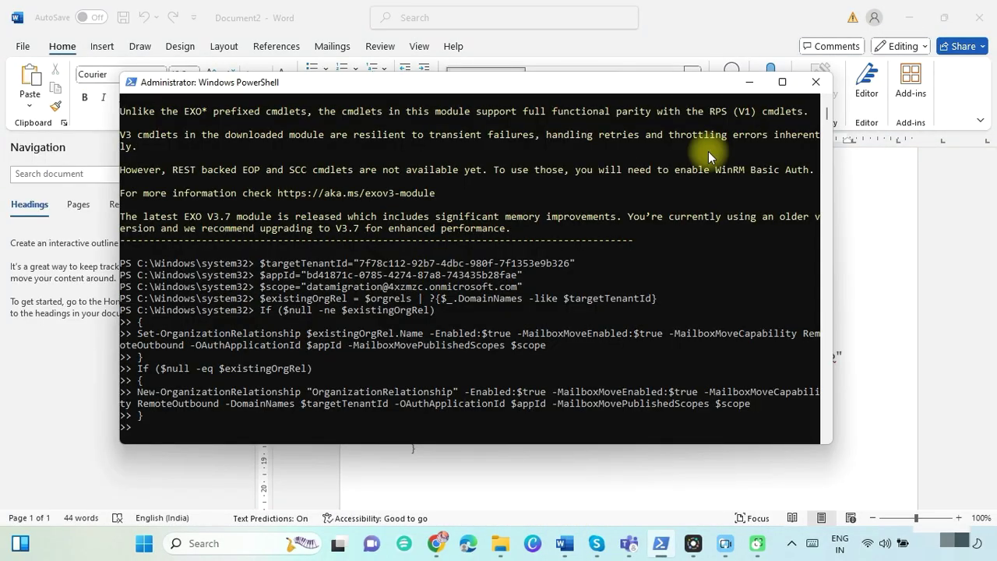
pyautogui.click(164, 422)
pyautogui.press('Return')
# Scroll the blog to the Create Mail Users in Target Tenant section.
pyautogui.hotkey('alt', 'Tab')
pyautogui.scroll(-2, 642, 365)
pyautogui.moveTo(101, 129); pyautogui.dragTo(374, 163)
pyautogui.click(195, 158)
pyautogui.tripleClick(137, 141)
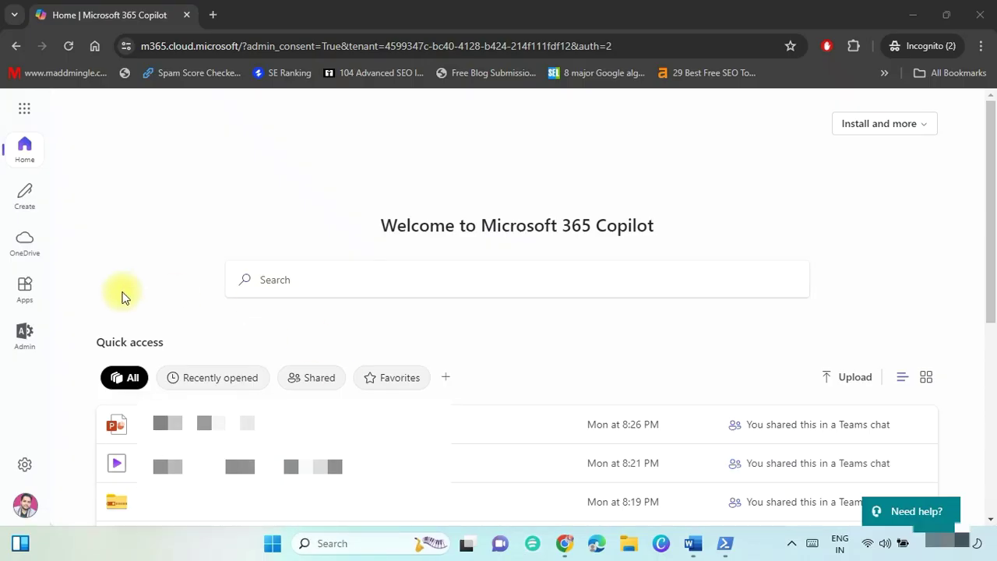
# Go from the Microsoft 365 admin center to the Exchange admin center Contacts list.
pyautogui.click(25, 336)
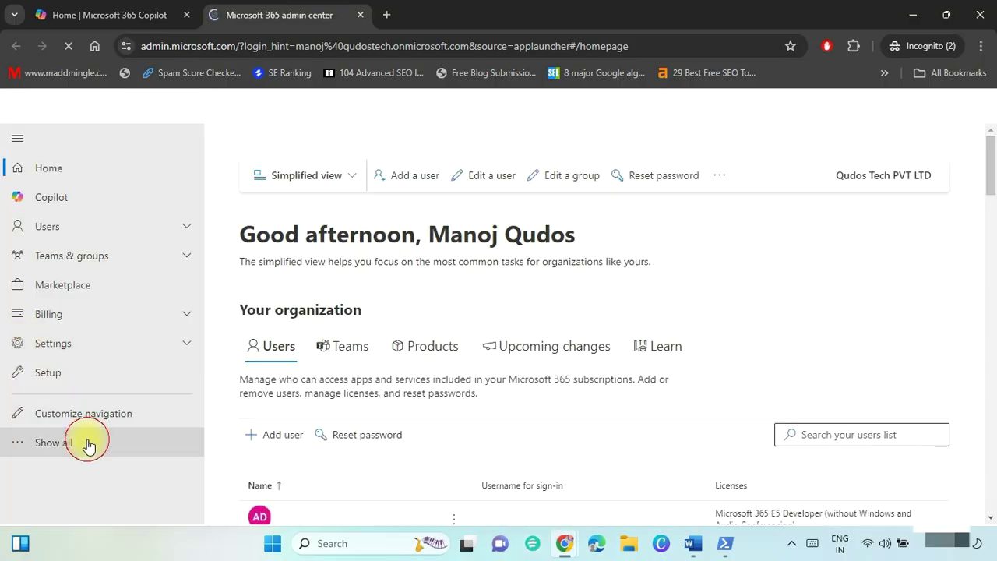
pyautogui.click(82, 440)
pyautogui.scroll(-5, 210, 379)
pyautogui.click(61, 382)
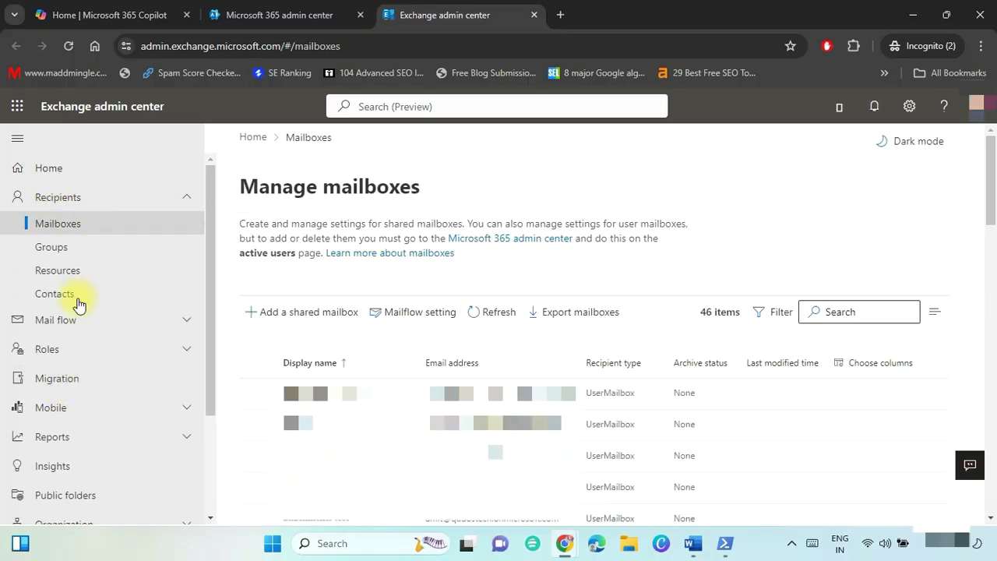
pyautogui.click(79, 305)
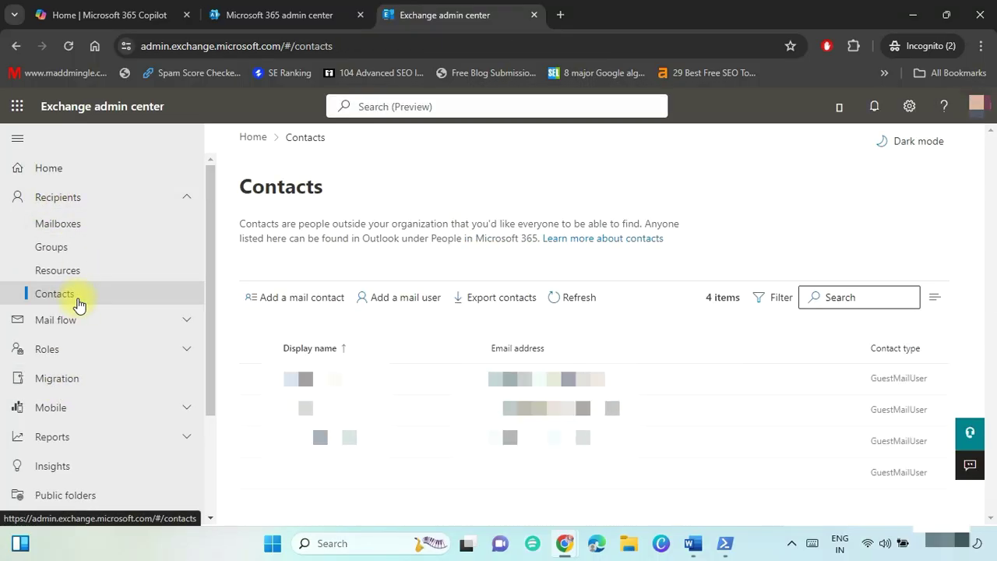
# Start a new mail user, entering names, display name, external e-mail, alias and user ID.
pyautogui.click(403, 305)
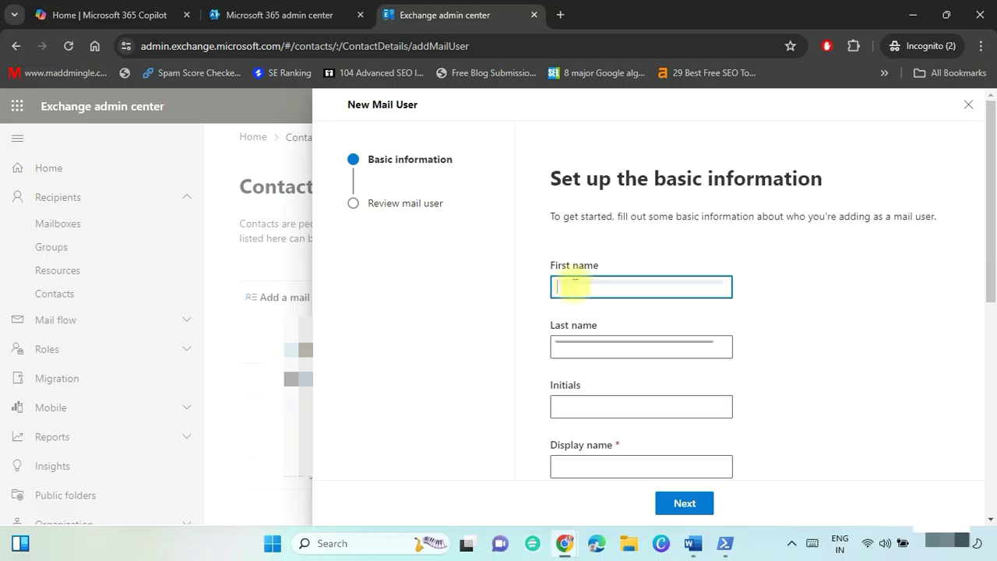
pyautogui.click(582, 349)
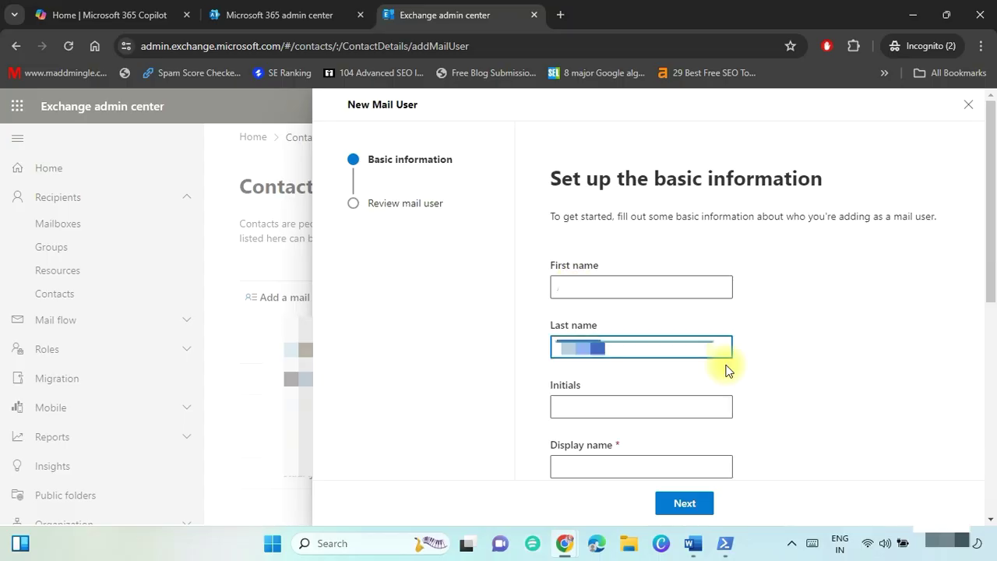
pyautogui.click(581, 399)
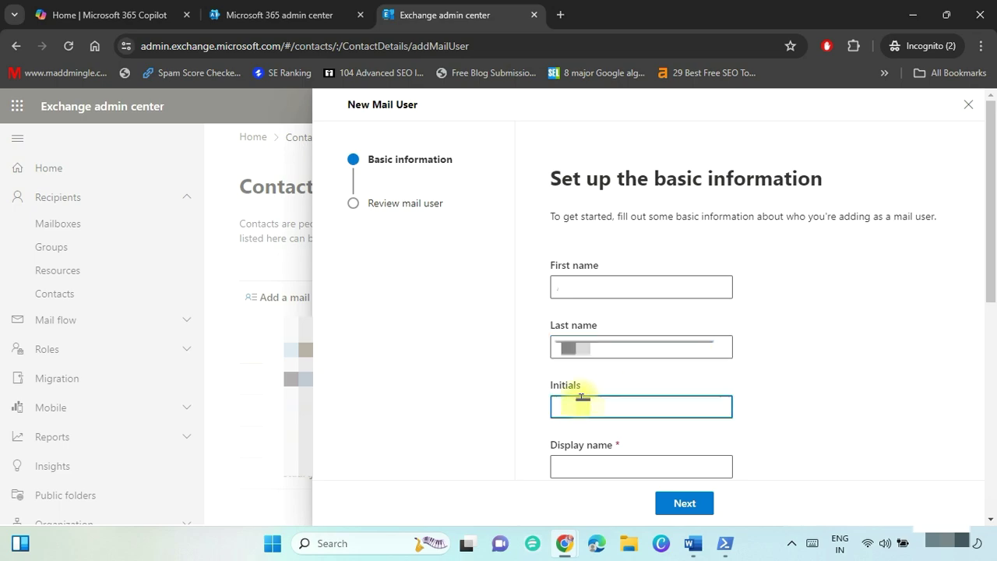
pyautogui.press('Tab')
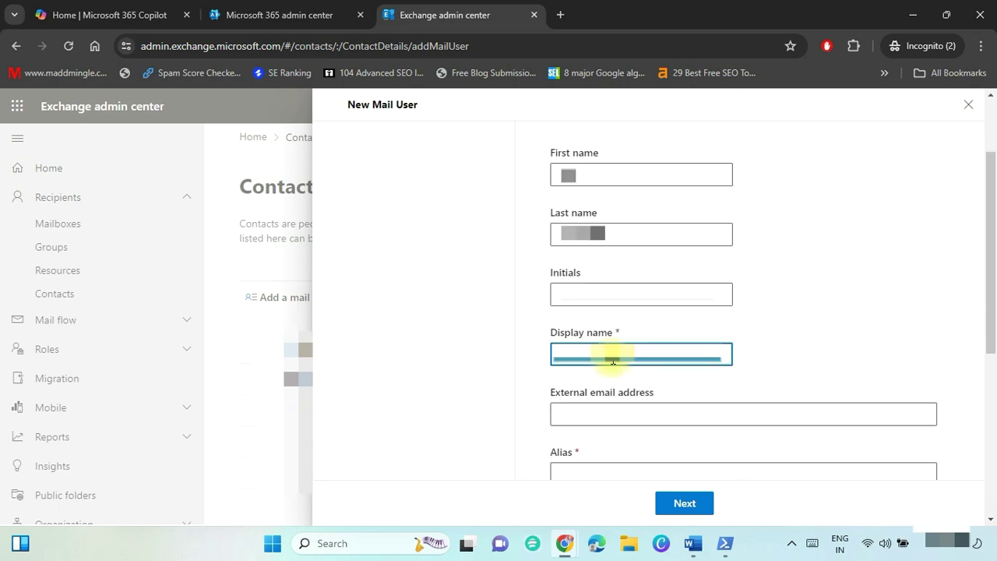
pyautogui.click(574, 417)
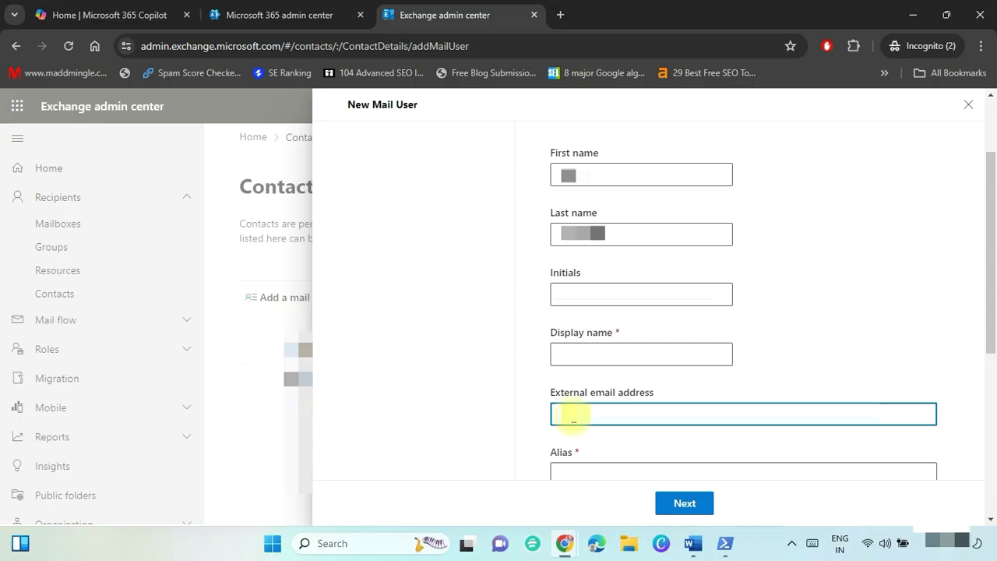
pyautogui.hotkey('ctrl', 'v')
pyautogui.press('Tab')
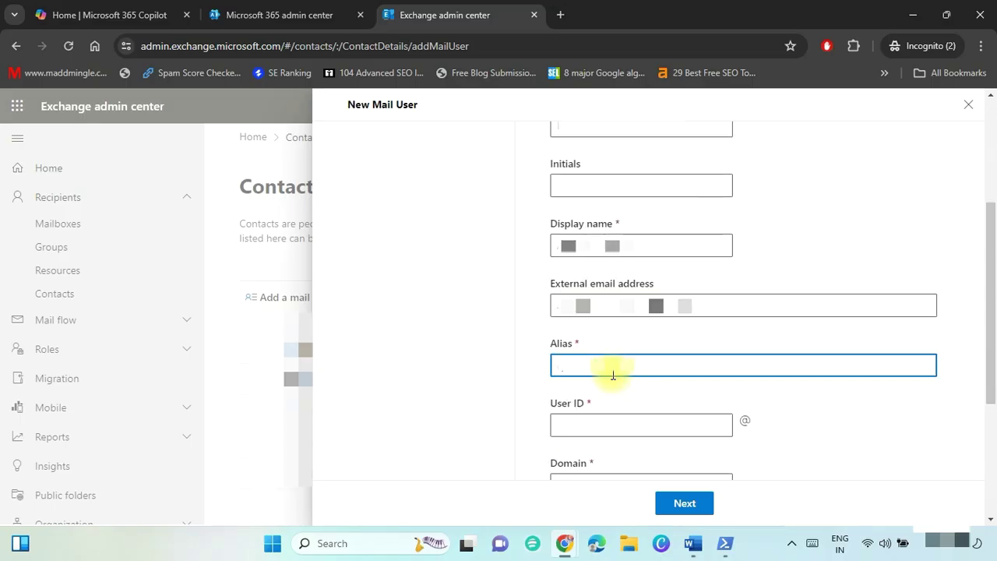
pyautogui.click(595, 420)
pyautogui.hotkey('ctrl', 'v')
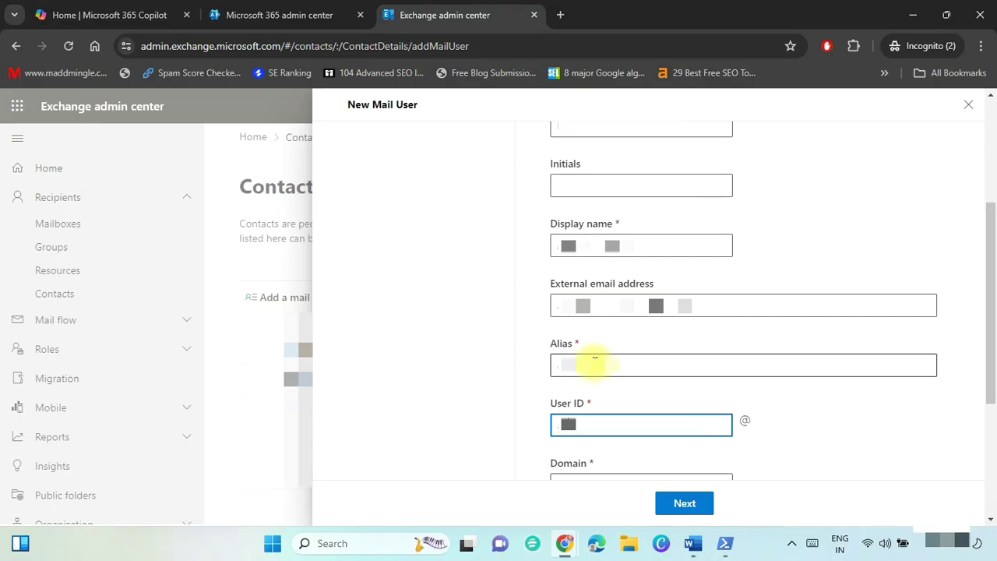
# Choose the onmicrosoft domain, set the password, and create the mail user.
pyautogui.scroll(-1, 701, 405)
pyautogui.click(712, 410)
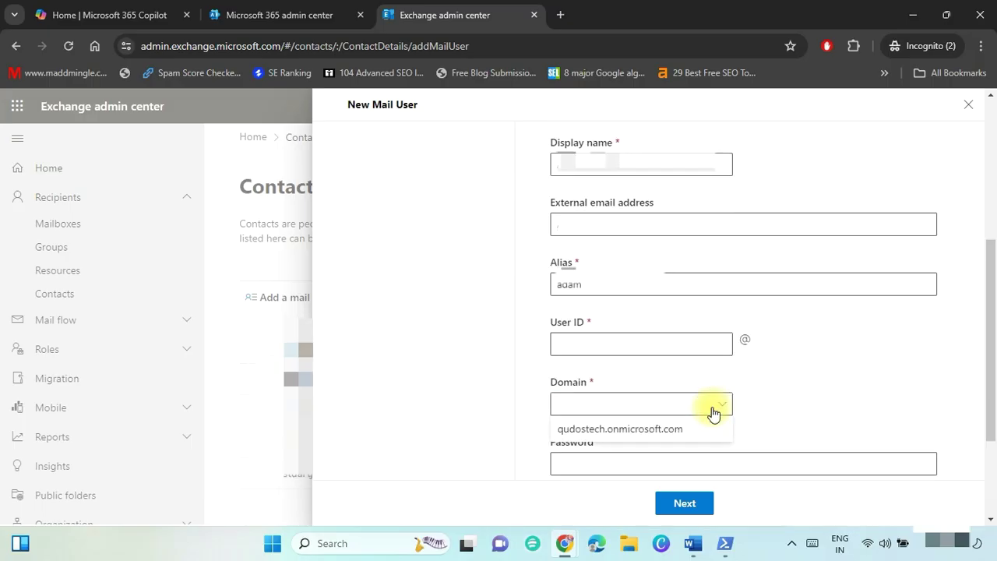
pyautogui.click(635, 437)
pyautogui.press('Tab')
pyautogui.write('••••••••')
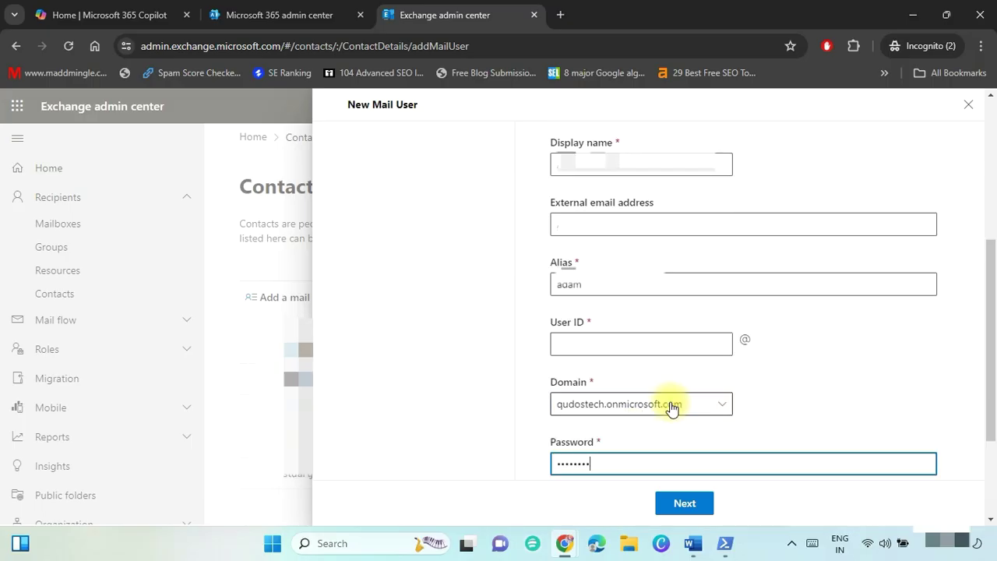
pyautogui.write('•')
pyautogui.press('Tab')
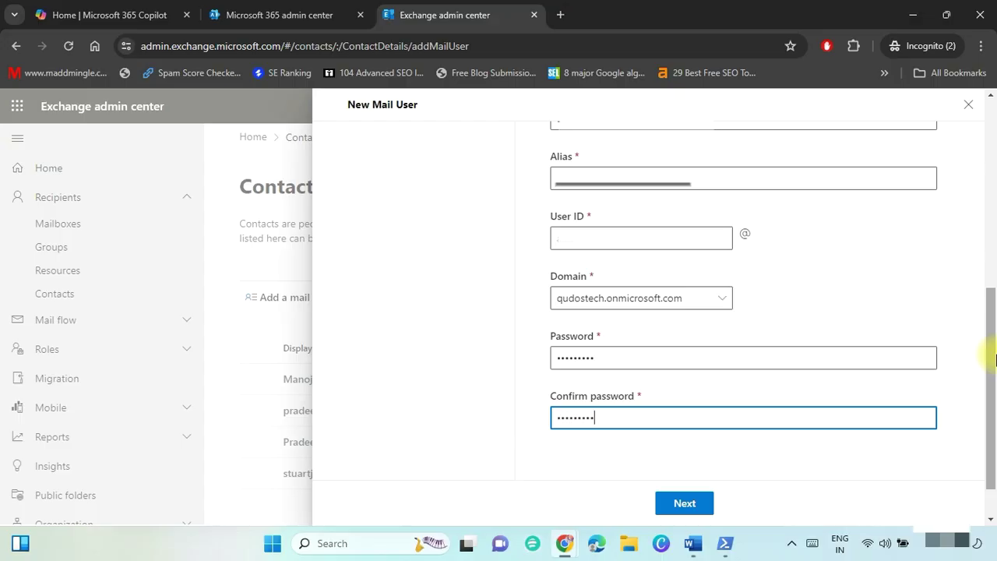
pyautogui.click(685, 504)
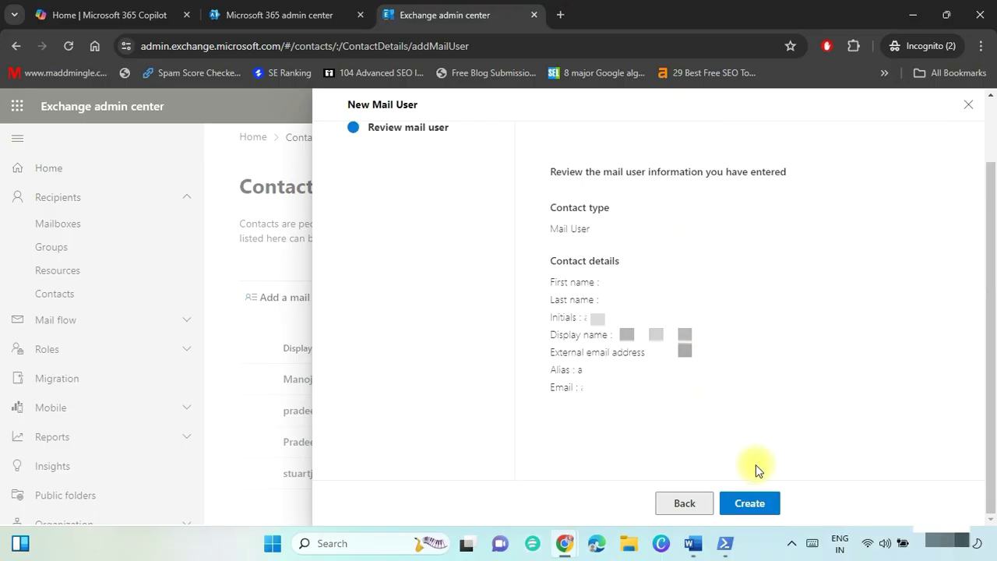
pyautogui.click(750, 502)
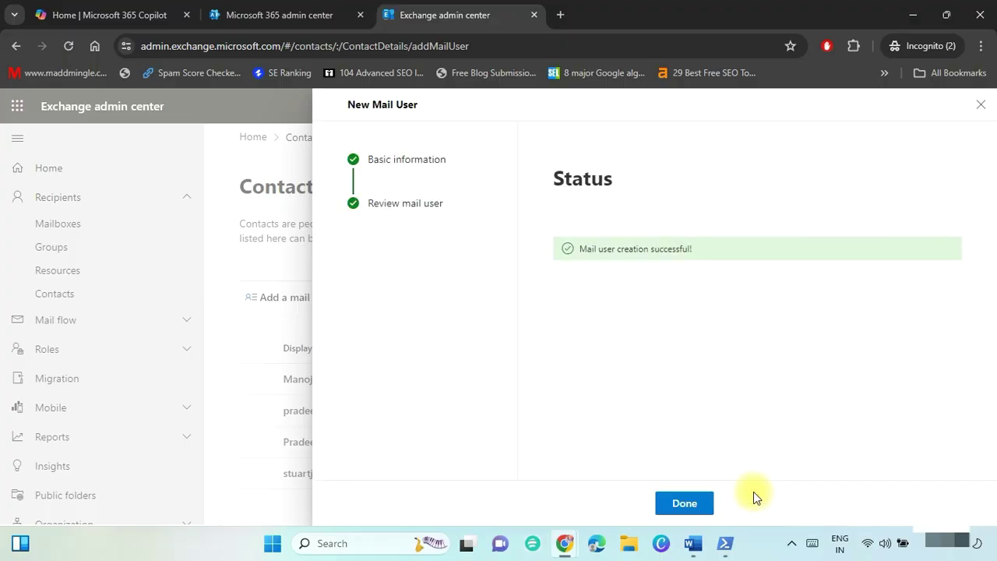
pyautogui.click(684, 505)
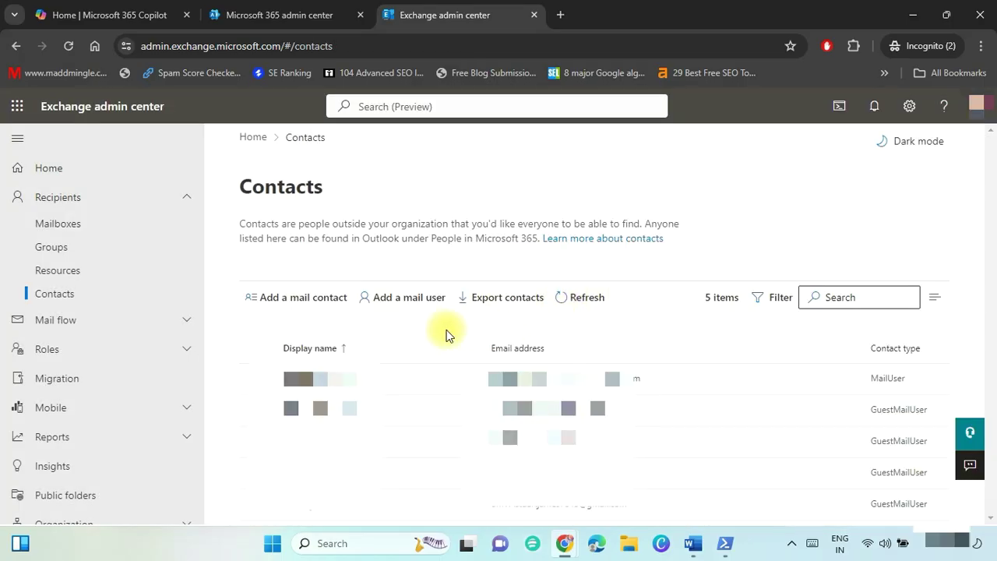
# Start a new mail user and fill in its first name, initials MM, display name and alias.
pyautogui.click(399, 303)
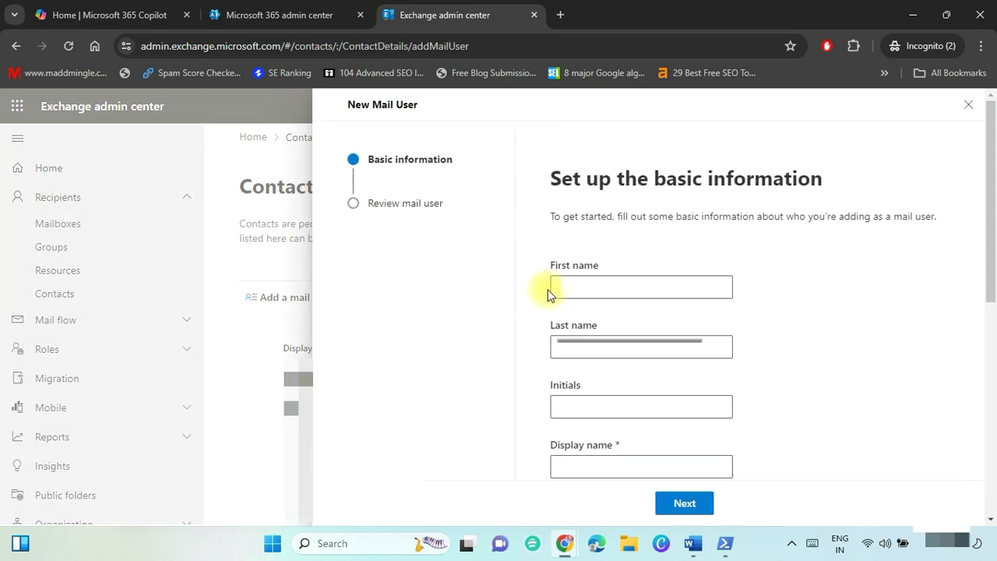
pyautogui.click(590, 300)
pyautogui.press('Tab')
pyautogui.press('Tab')
pyautogui.write('MM')
pyautogui.press('Tab')
pyautogui.write('Matthew K')
pyautogui.scroll(-2, 634, 311)
pyautogui.click(601, 431)
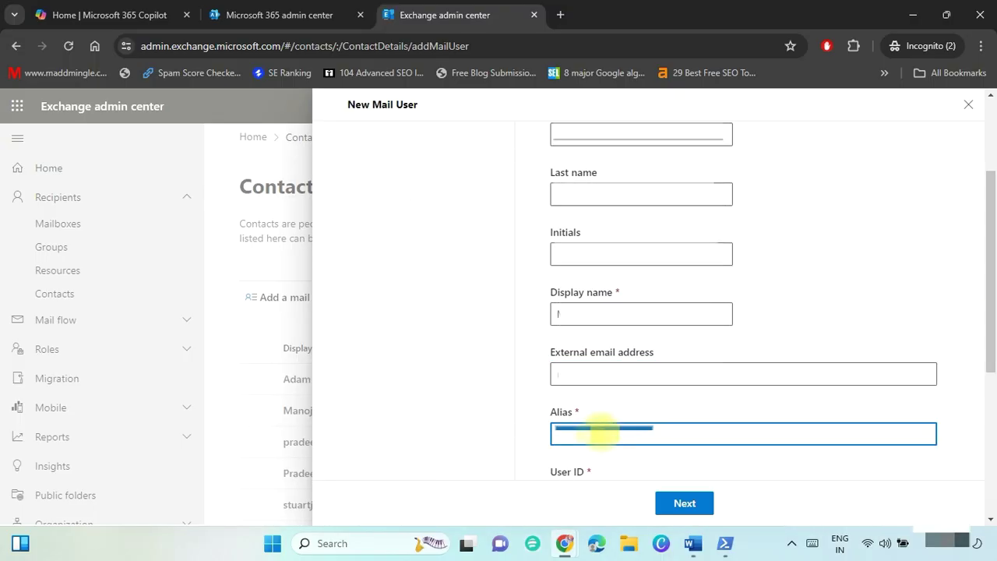
pyautogui.press('Tab')
pyautogui.write('matthew')
# Pick the tenant domain, enter and confirm the account password, and create the mail user.
pyautogui.click(641, 394)
pyautogui.click(635, 416)
pyautogui.press('Tab')
pyautogui.write('Password1')
pyautogui.press('Tab')
pyautogui.write('Password1')
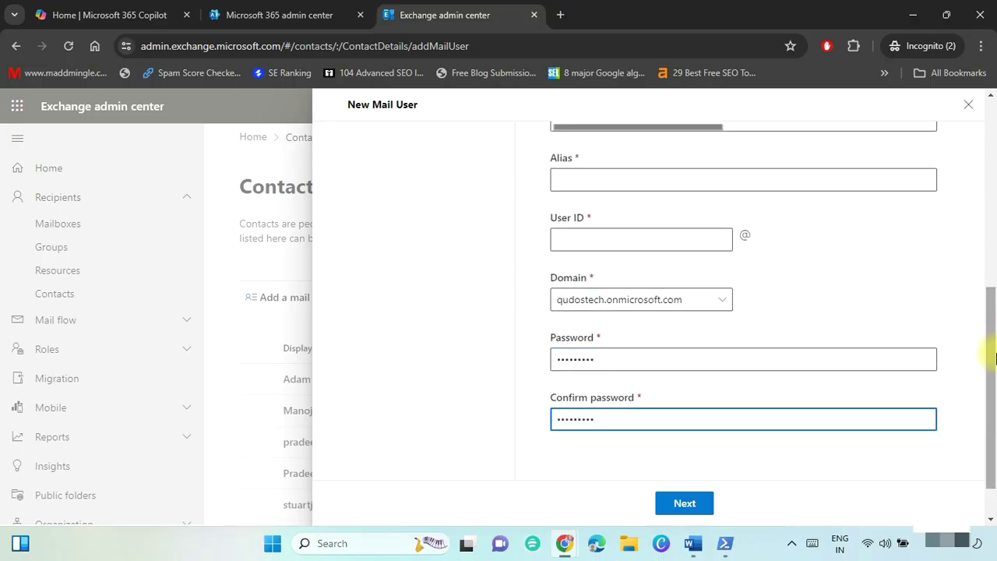
pyautogui.click(671, 504)
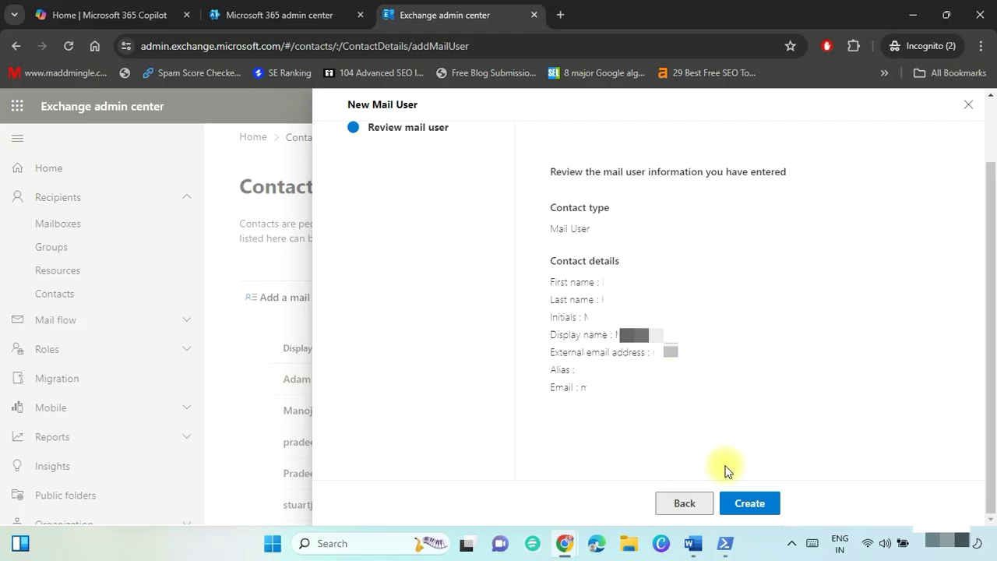
pyautogui.click(752, 502)
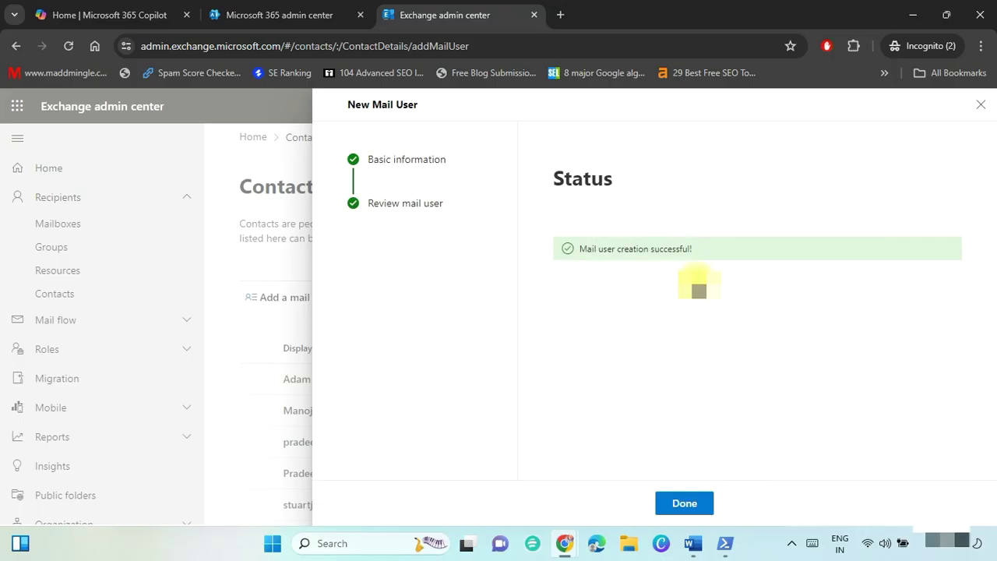
pyautogui.click(678, 502)
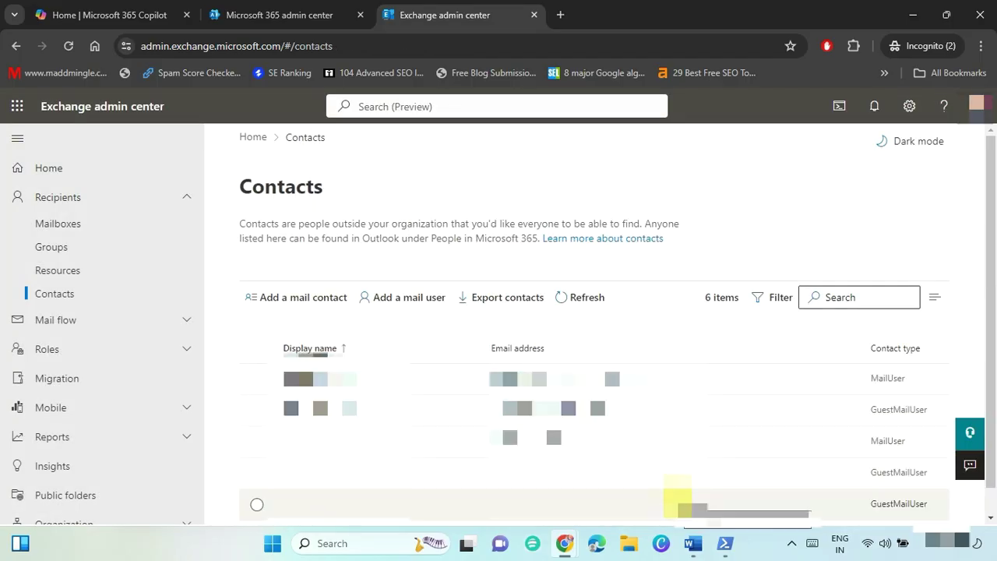
# In the migration guide, highlight the heading on adding ExchangeGuid and ExchangeLegacyDN.
pyautogui.hotkey('alt', 'Tab')
pyautogui.scroll(-10, 639, 268)
pyautogui.scroll(-1, 638, 268)
pyautogui.tripleClick(241, 164)
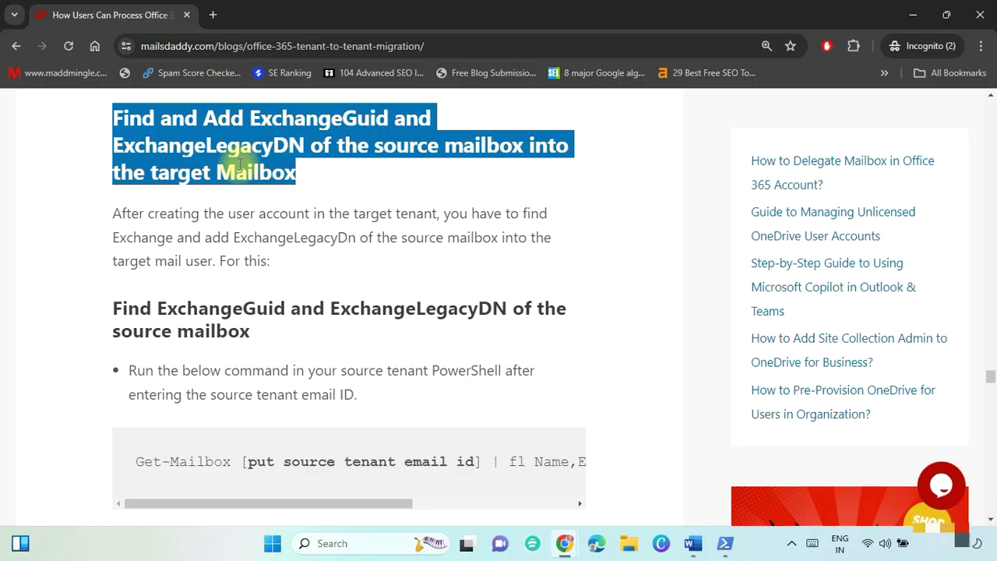
# Paste the blog's Get-Mailbox ExchangeGuid/LegacyExchangeDN command into a blank document and select its email placeholder.
pyautogui.tripleClick(160, 312)
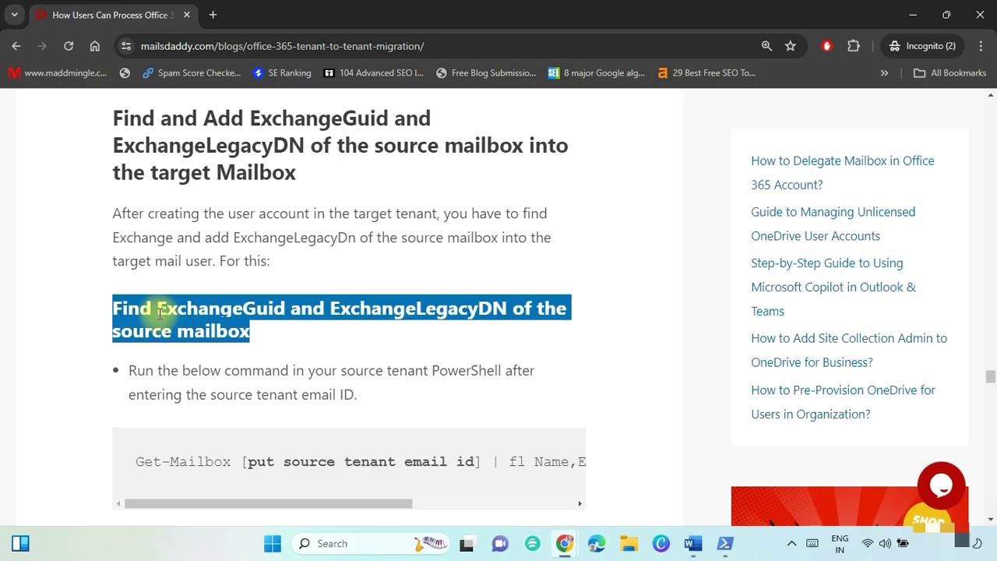
pyautogui.moveTo(134, 463); pyautogui.dragTo(601, 473)
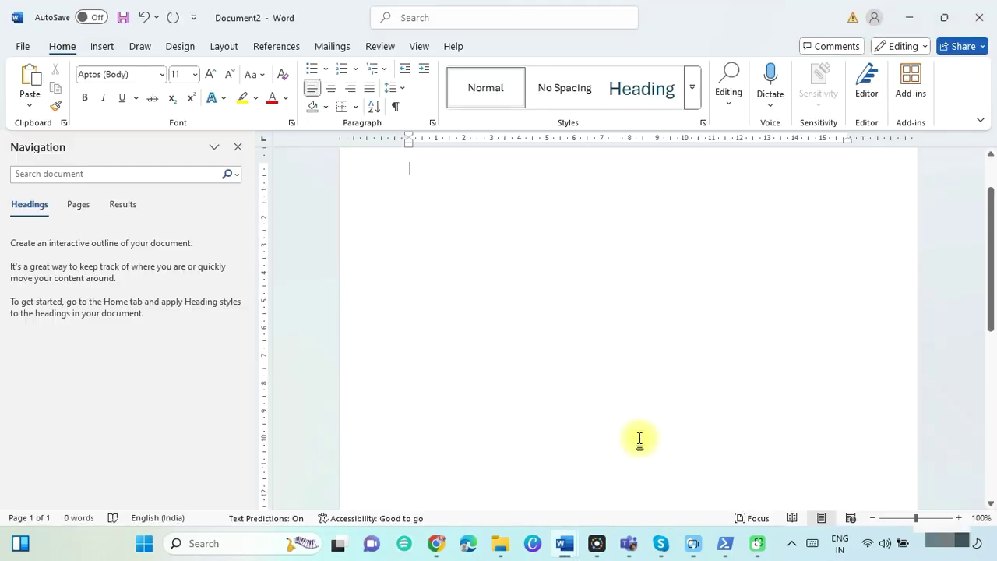
pyautogui.write('Get-Mailbox [put source tenant email id] | fl Name,ExchangeGuid,LegacyExchangeDN')
pyautogui.moveTo(507, 169); pyautogui.dragTo(721, 170)
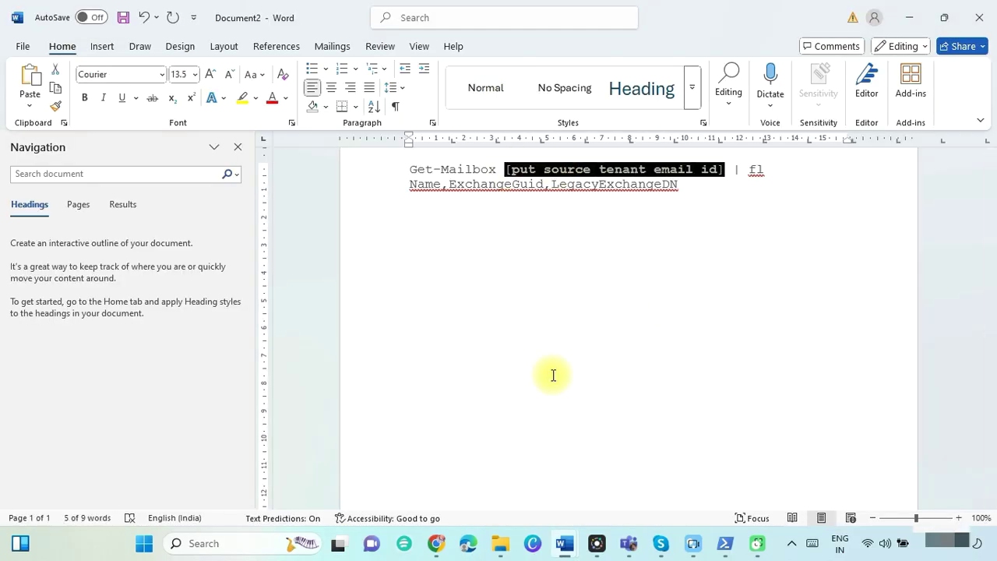
# Run Get-Mailbox for the first user and record its ExchangeGuid in migration.docx.
pyautogui.click(565, 543)
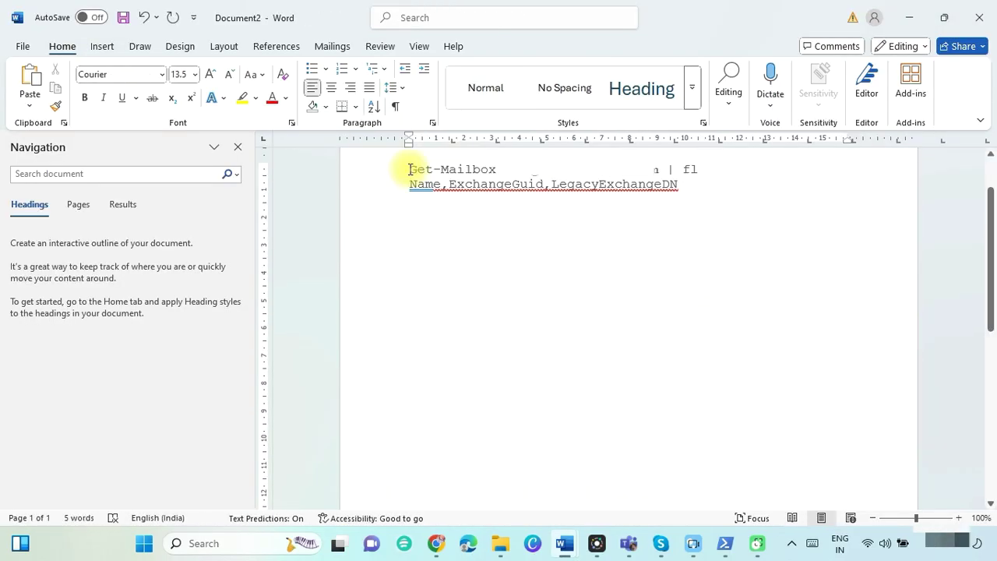
pyautogui.moveTo(412, 166); pyautogui.dragTo(676, 191)
pyautogui.hotkey('alt', 'Tab')
pyautogui.hotkey('ctrl', 'l')
pyautogui.rightClick(290, 127)
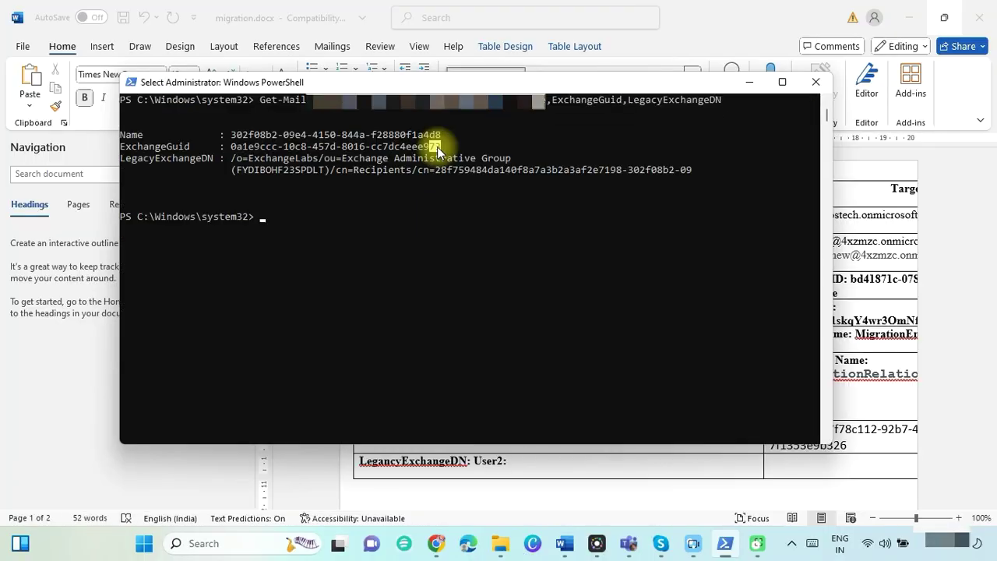
pyautogui.click(441, 147)
pyautogui.hotkey('shift', 'Left')
pyautogui.hotkey('shift', 'Left')
pyautogui.hotkey('shift', 'Left')
pyautogui.hotkey('shift', 'Left')
pyautogui.hotkey('shift', 'Left')
pyautogui.hotkey('shift', 'Left')
pyautogui.hotkey('shift', 'Left')
pyautogui.hotkey('shift', 'Left')
pyautogui.hotkey('shift', 'Left')
pyautogui.hotkey('shift', 'Left')
pyautogui.hotkey('shift', 'Left')
pyautogui.hotkey('shift', 'Left')
pyautogui.hotkey('shift', 'Left')
pyautogui.hotkey('shift', 'Left')
pyautogui.hotkey('shift', 'Left')
pyautogui.hotkey('shift', 'Left')
pyautogui.hotkey('shift', 'Left')
pyautogui.hotkey('shift', 'Left')
pyautogui.hotkey('shift', 'Left')
pyautogui.hotkey('shift', 'Left')
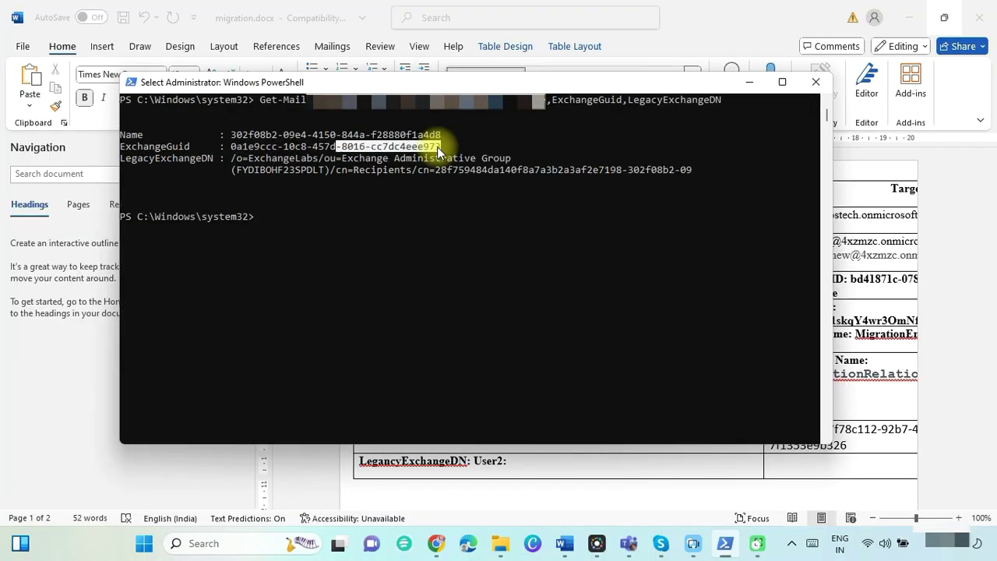
pyautogui.hotkey('ctrl', 'c')
pyautogui.click(501, 338)
pyautogui.hotkey('ctrl', 'v')
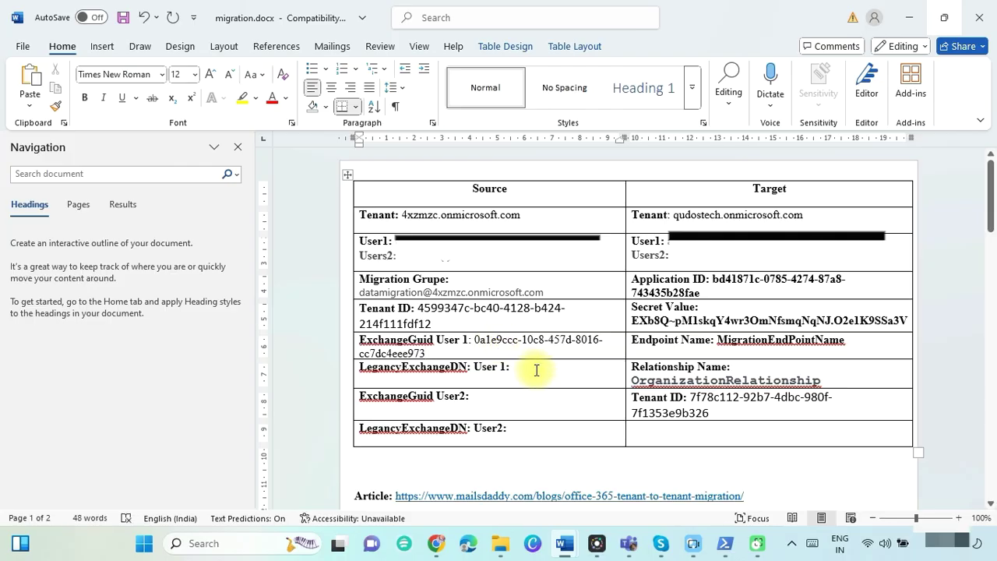
# Record the first user's LegacyExchangeDN in migration.docx, moving the entry below the Article line.
pyautogui.hotkey('alt', 'Tab')
pyautogui.click(691, 172)
pyautogui.hotkey('shift', 'Left')
pyautogui.hotkey('shift', 'Left')
pyautogui.hotkey('shift', 'Left')
pyautogui.hotkey('shift', 'Left')
pyautogui.hotkey('shift', 'Left')
pyautogui.hotkey('shift', 'Left')
pyautogui.hotkey('shift', 'Left')
pyautogui.hotkey('shift', 'Left')
pyautogui.hotkey('shift', 'Left')
pyautogui.hotkey('shift', 'Left')
pyautogui.hotkey('shift', 'Left')
pyautogui.hotkey('shift', 'Left')
pyautogui.hotkey('shift', 'Left')
pyautogui.hotkey('shift', 'Left')
pyautogui.hotkey('shift', 'Left')
pyautogui.hotkey('shift', 'Left')
pyautogui.hotkey('shift', 'Left')
pyautogui.hotkey('shift', 'Left')
pyautogui.hotkey('shift', 'Left')
pyautogui.hotkey('shift', 'Left')
pyautogui.hotkey('shift', 'Up')
pyautogui.hotkey('ctrl', 'c')
pyautogui.hotkey('alt', 'Tab')
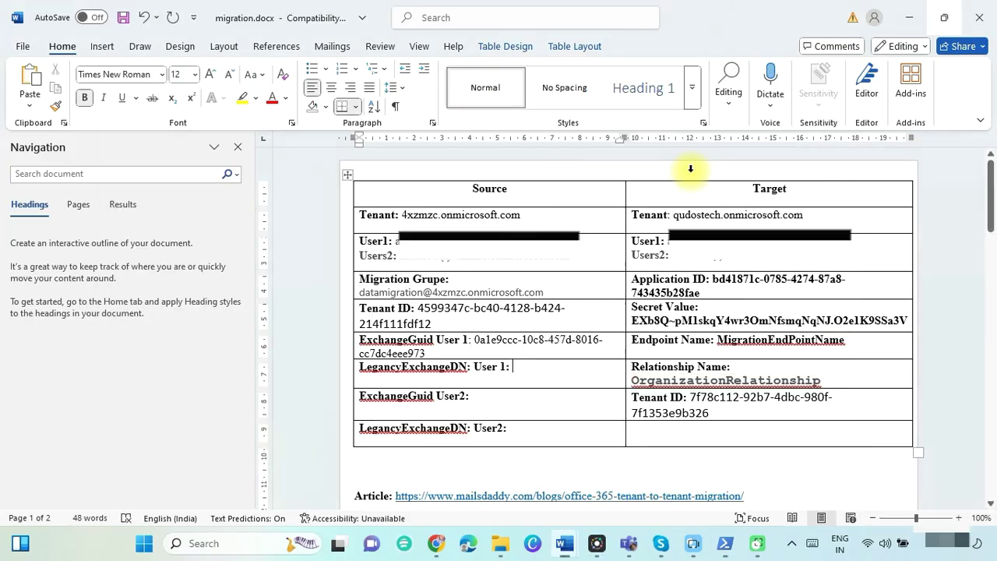
pyautogui.click(556, 363)
pyautogui.hotkey('ctrl', 'v')
pyautogui.moveTo(465, 401); pyautogui.dragTo(357, 357)
pyautogui.hotkey('ctrl', 'x')
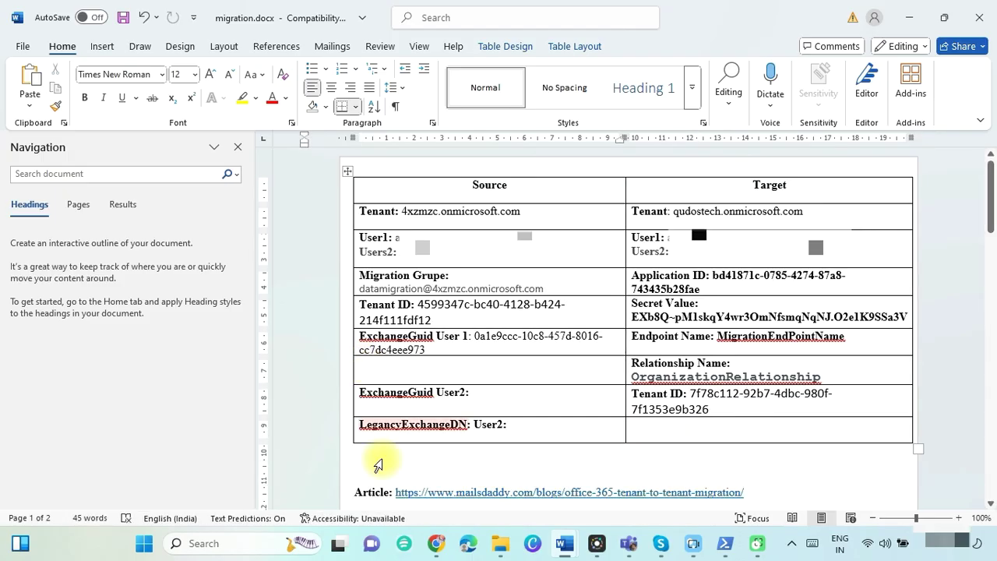
pyautogui.hotkey('ctrl', 'End')
pyautogui.hotkey('ctrl', 'v')
pyautogui.hotkey('ctrl', 'Home')
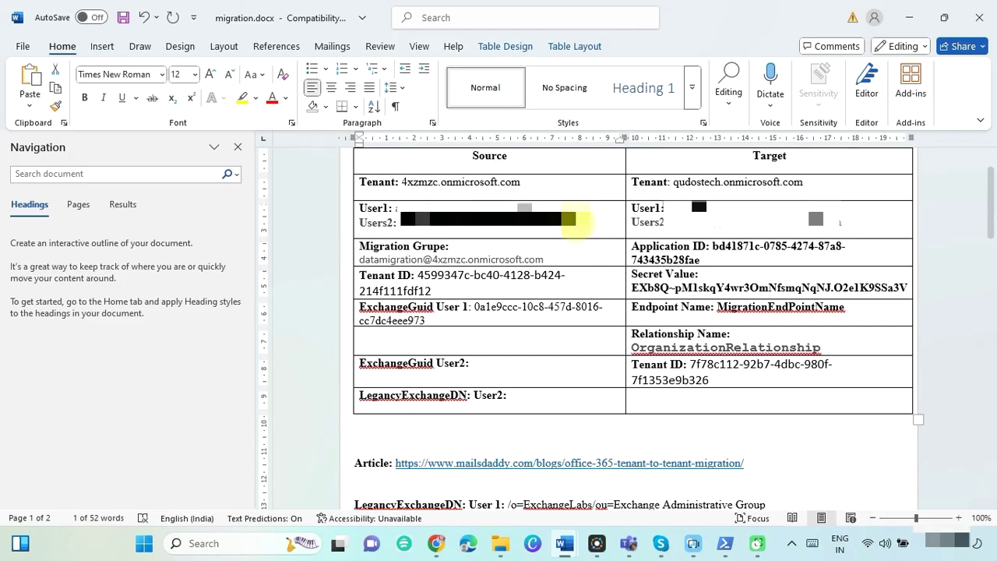
# Run Get-Mailbox for the second user and record its ExchangeGuid after the User2 label.
pyautogui.hotkey('alt', 'Tab')
pyautogui.doubleClick(507, 205)
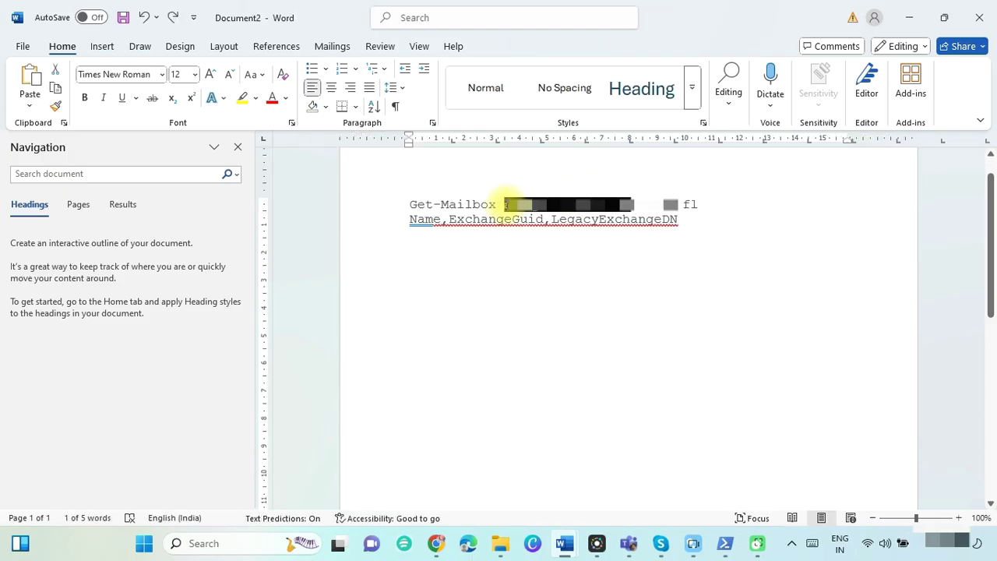
pyautogui.tripleClick(408, 203)
pyautogui.hotkey('ctrl', 'c')
pyautogui.hotkey('alt', 'Tab')
pyautogui.hotkey('ctrl', 'v')
pyautogui.press('Return')
pyautogui.moveTo(232, 263); pyautogui.dragTo(438, 264)
pyautogui.hotkey('ctrl', 'c')
pyautogui.hotkey('alt', 'Tab')
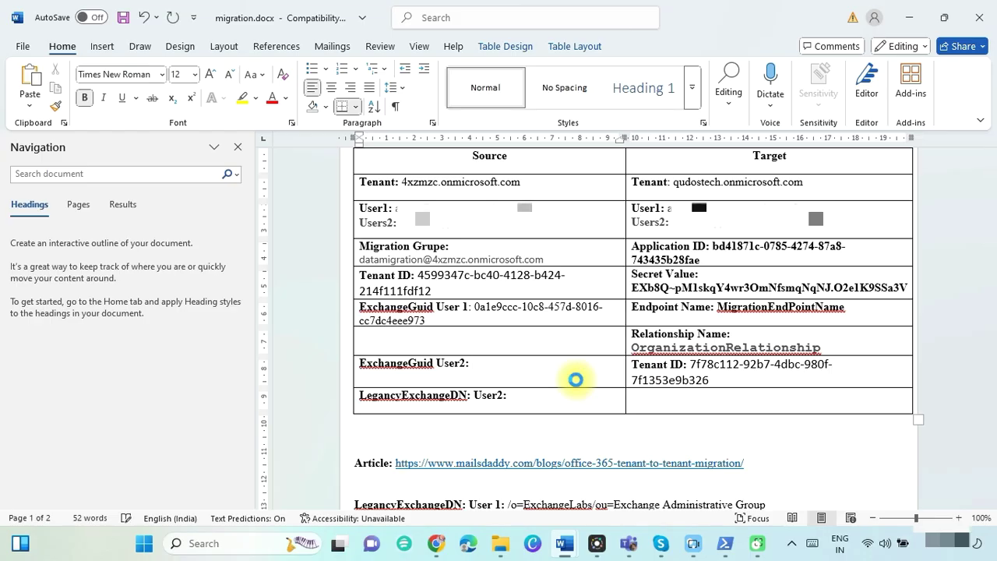
pyautogui.hotkey('ctrl', 'v')
# Record the second user's LegacyExchangeDN after the LegancyExchangeDN User2 label.
pyautogui.scroll(-3, 575, 381)
pyautogui.click(374, 291)
pyautogui.moveTo(359, 290); pyautogui.dragTo(366, 449)
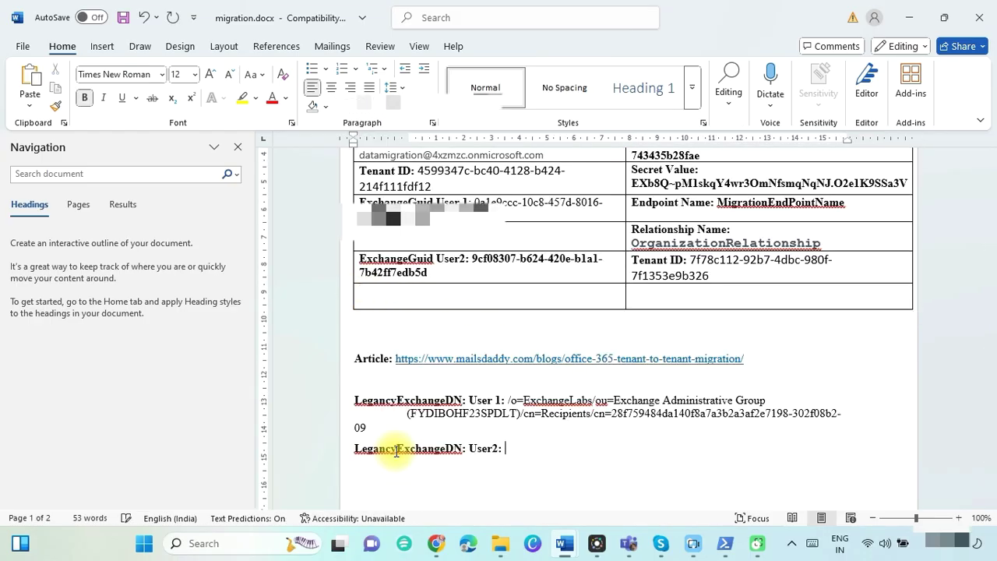
pyautogui.hotkey('alt', 'Tab')
pyautogui.moveTo(230, 275); pyautogui.dragTo(689, 287)
pyautogui.hotkey('ctrl', 'c')
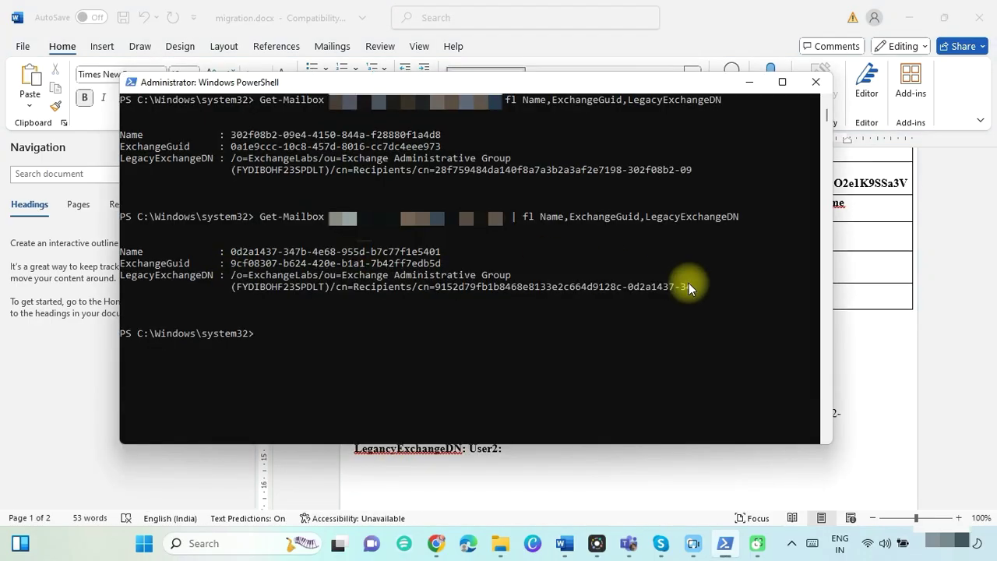
pyautogui.hotkey('alt', 'Tab')
pyautogui.hotkey('ctrl', 'v')
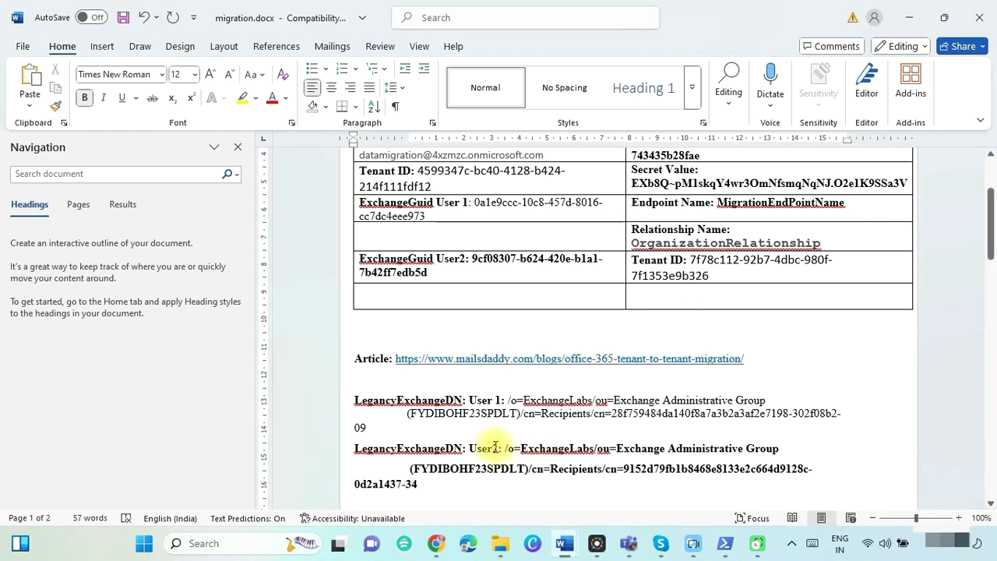
# In the migration guide, highlight the heading about adding values to the target.
pyautogui.hotkey('alt', 'Tab')
pyautogui.scroll(-2, 657, 414)
pyautogui.tripleClick(129, 285)
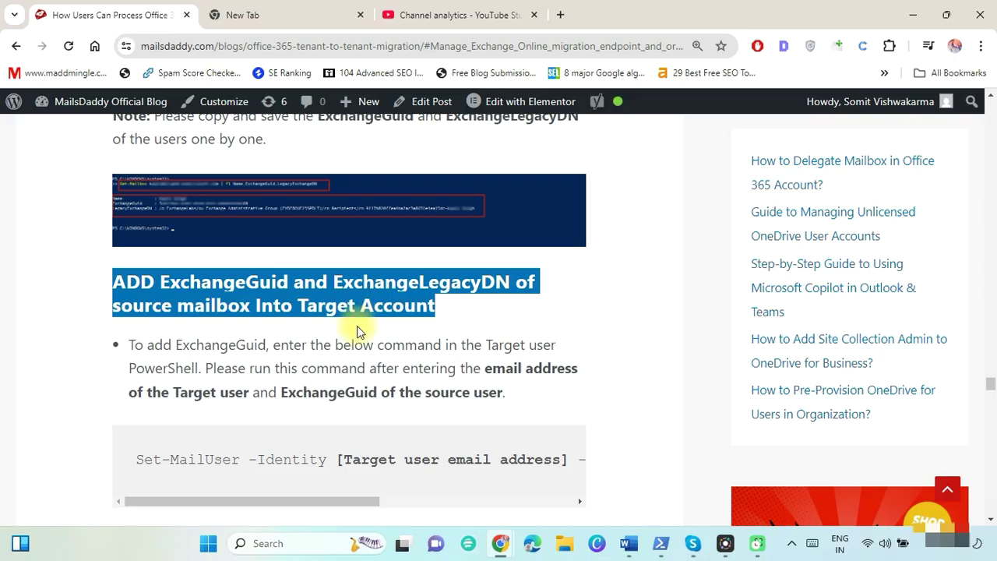
# Paste the Set-MailUser -ExchangeGuid command into Word and fill in the first user's ExchangeGuid.
pyautogui.click(132, 343)
pyautogui.moveTo(131, 343); pyautogui.dragTo(211, 367)
pyautogui.moveTo(134, 460); pyautogui.dragTo(575, 457)
pyautogui.hotkey('ctrl', 'c')
pyautogui.hotkey('alt', 'Tab')
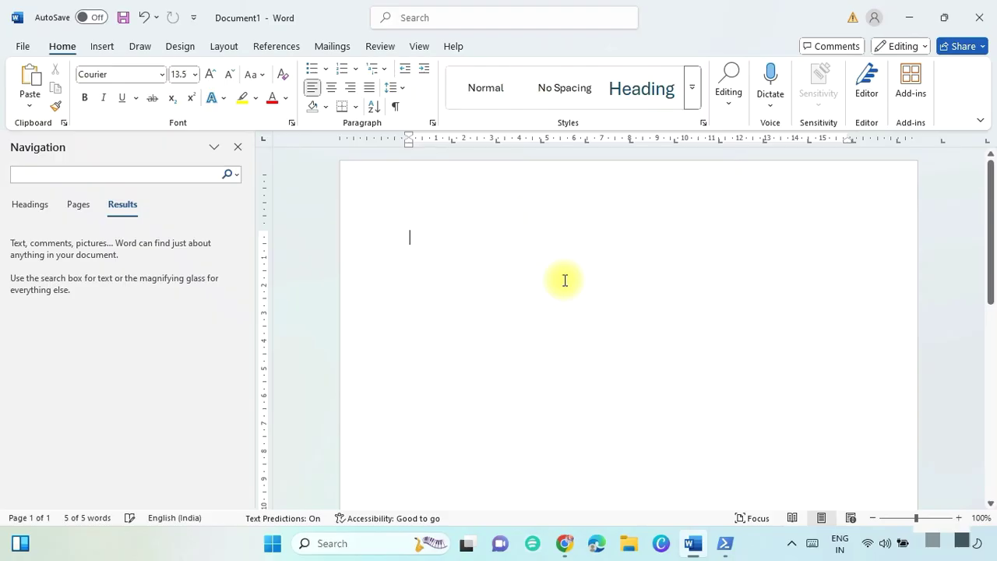
pyautogui.hotkey('ctrl', 'v')
pyautogui.moveTo(594, 237); pyautogui.dragTo(801, 237)
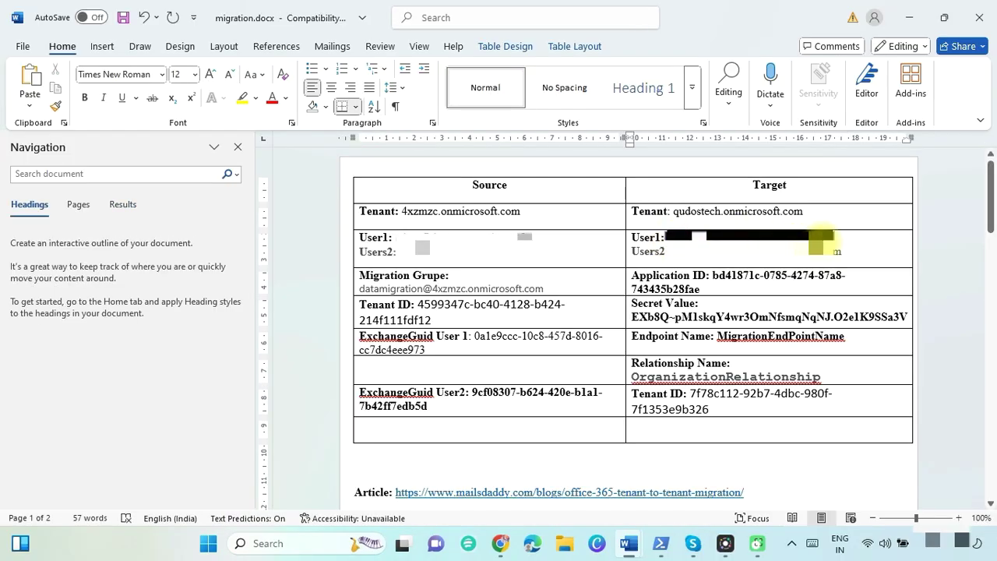
pyautogui.moveTo(362, 350); pyautogui.dragTo(456, 335)
pyautogui.hotkey('ctrl', 'c')
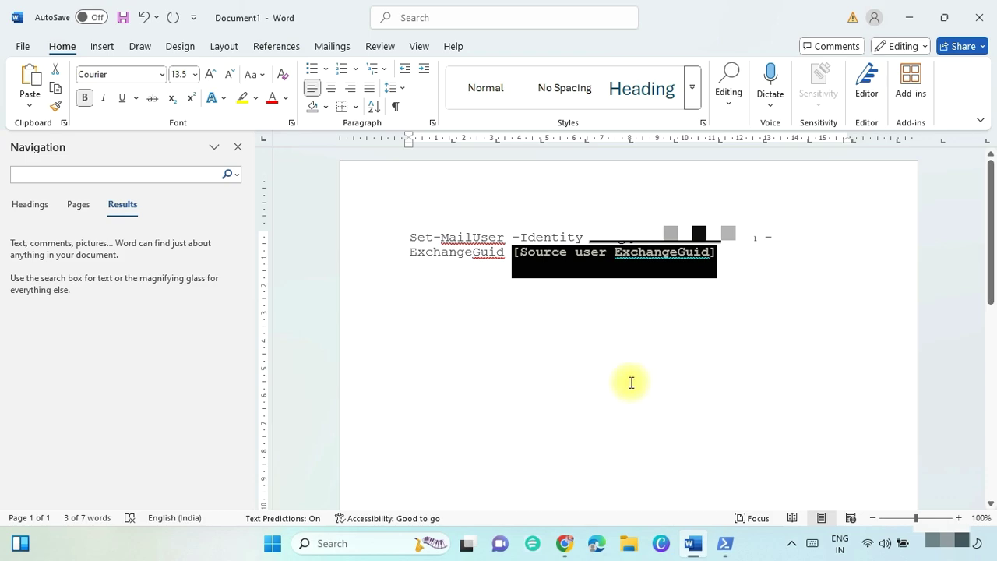
pyautogui.hotkey('ctrl', 'v')
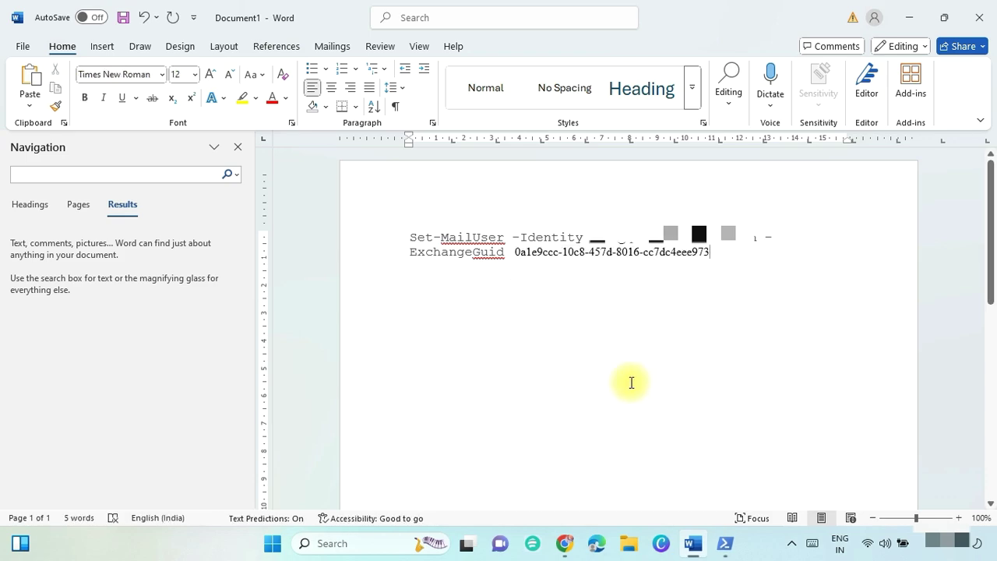
# Put the Set-MailUser command in PowerShell with the second target user's address and User2's ExchangeGuid.
pyautogui.tripleClick(412, 237)
pyautogui.hotkey('ctrl', 'c')
pyautogui.hotkey('alt', 'Tab')
pyautogui.rightClick(370, 232)
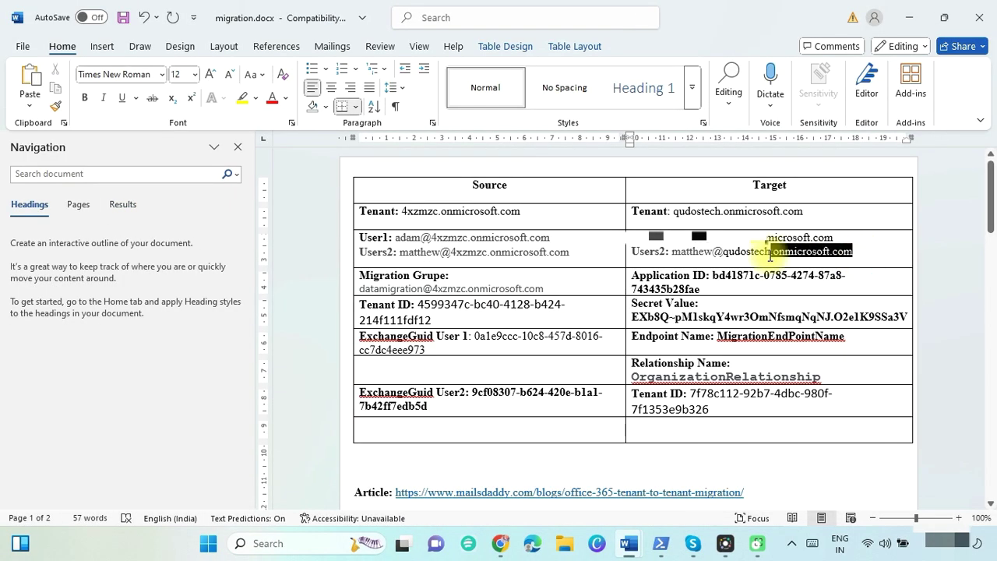
pyautogui.moveTo(770, 255); pyautogui.dragTo(674, 252)
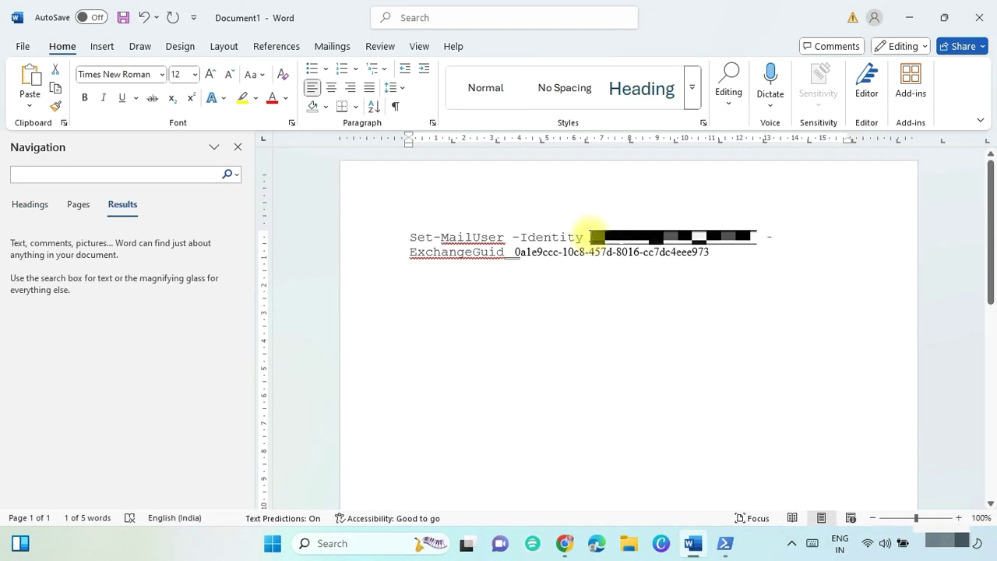
pyautogui.moveTo(516, 252); pyautogui.dragTo(709, 252)
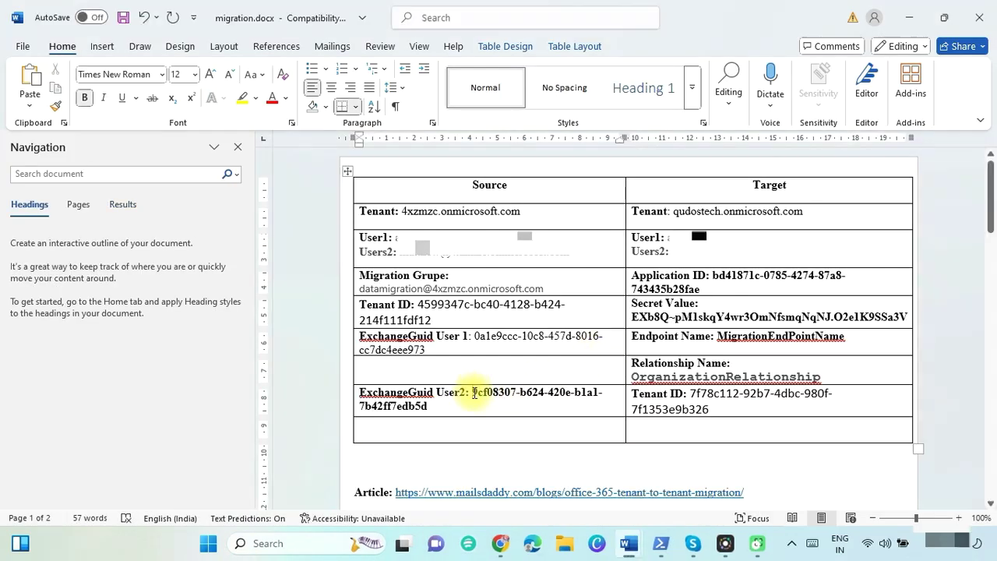
pyautogui.moveTo(472, 392); pyautogui.dragTo(414, 406)
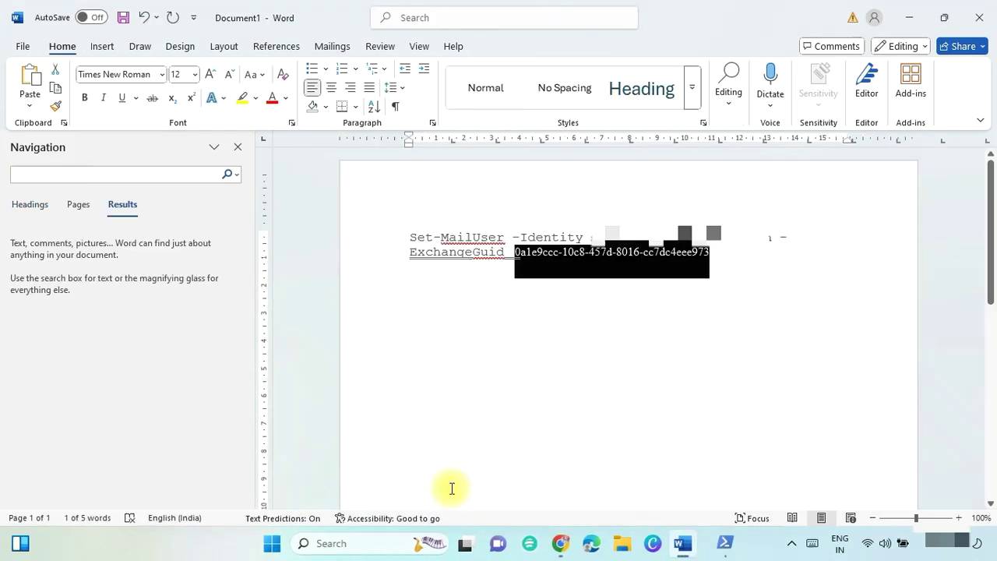
pyautogui.hotkey('ctrl', 'v')
pyautogui.hotkey('ctrl', 'shift', 'Right')
pyautogui.hotkey('ctrl', 'shift', 'Right')
pyautogui.hotkey('ctrl', 'shift', 'Right')
pyautogui.hotkey('ctrl', 'shift', 'Right')
pyautogui.hotkey('ctrl', 'shift', 'Right')
pyautogui.hotkey('ctrl', 'shift', 'Right')
pyautogui.hotkey('ctrl', 'shift', 'Right')
pyautogui.hotkey('ctrl', 'shift', 'Right')
pyautogui.hotkey('ctrl', 'shift', 'Right')
pyautogui.hotkey('ctrl', 'shift', 'Right')
pyautogui.hotkey('ctrl', 'shift', 'Right')
pyautogui.hotkey('ctrl', 'shift', 'Right')
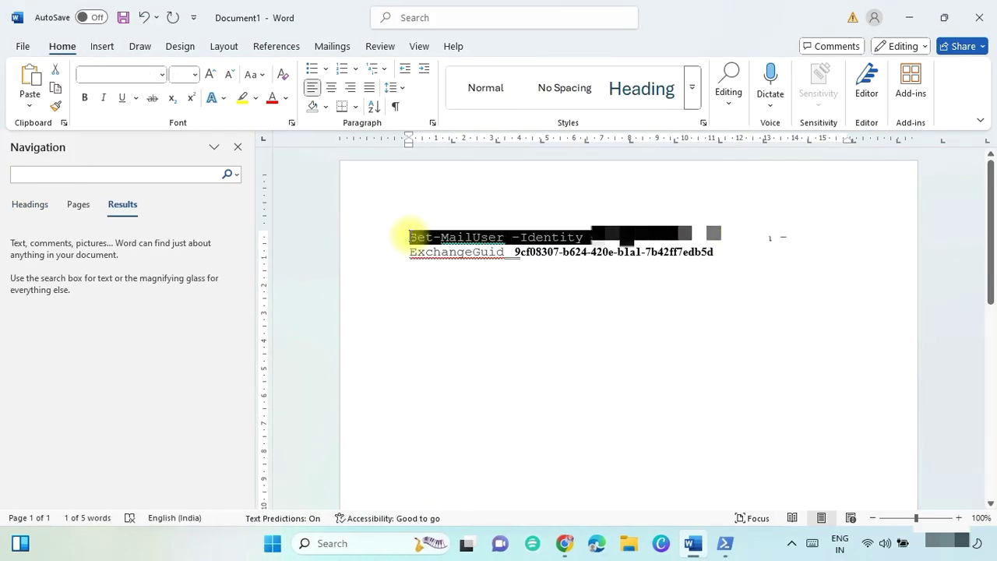
pyautogui.hotkey('ctrl', 'c')
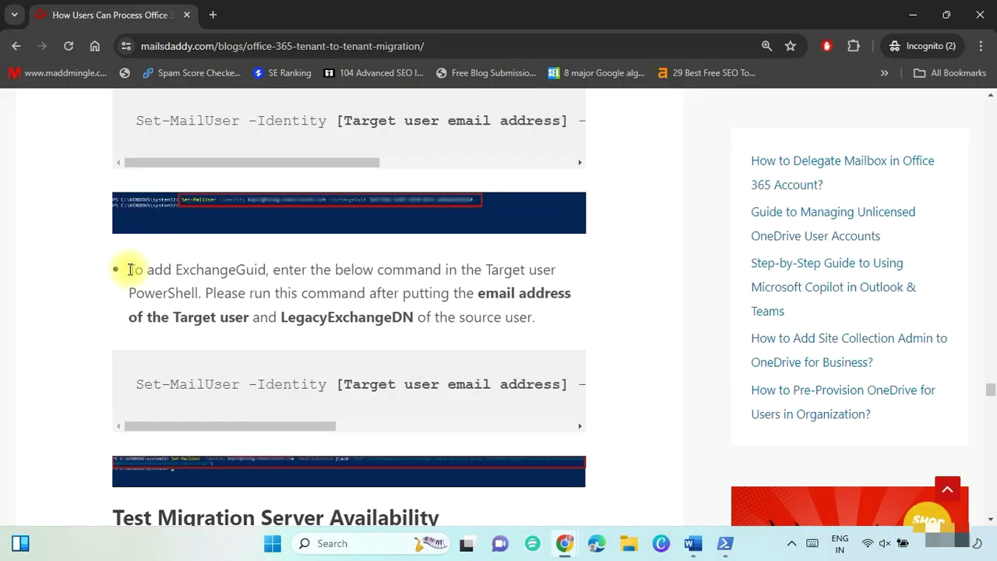
# Paste the article's Set-MailUser -EmailAddresses x500 command into Word as a third block.
pyautogui.moveTo(127, 267); pyautogui.dragTo(545, 317)
pyautogui.moveTo(135, 383); pyautogui.dragTo(617, 406)
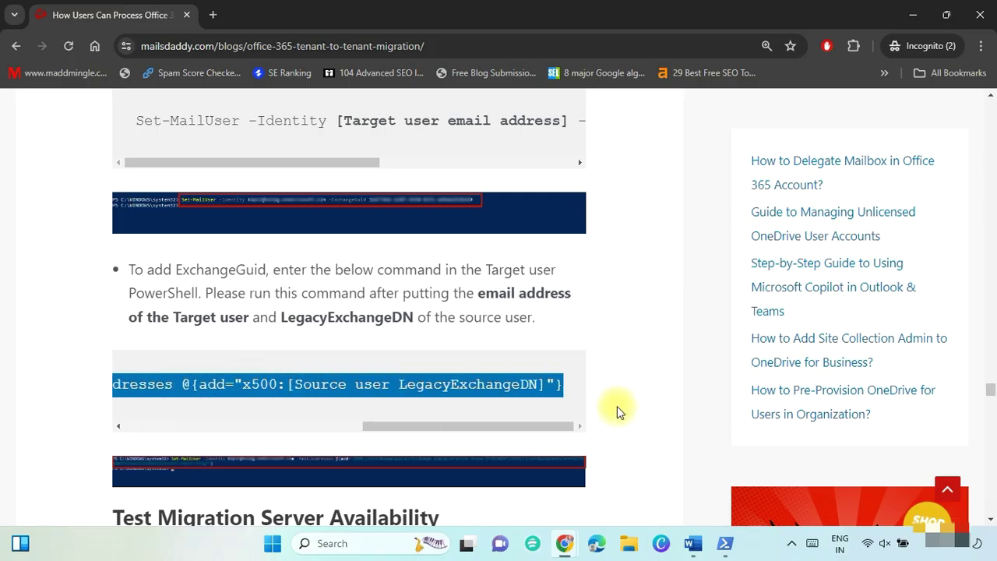
pyautogui.hotkey('ctrl', 'c')
pyautogui.click(694, 543)
pyautogui.hotkey('ctrl', 'v')
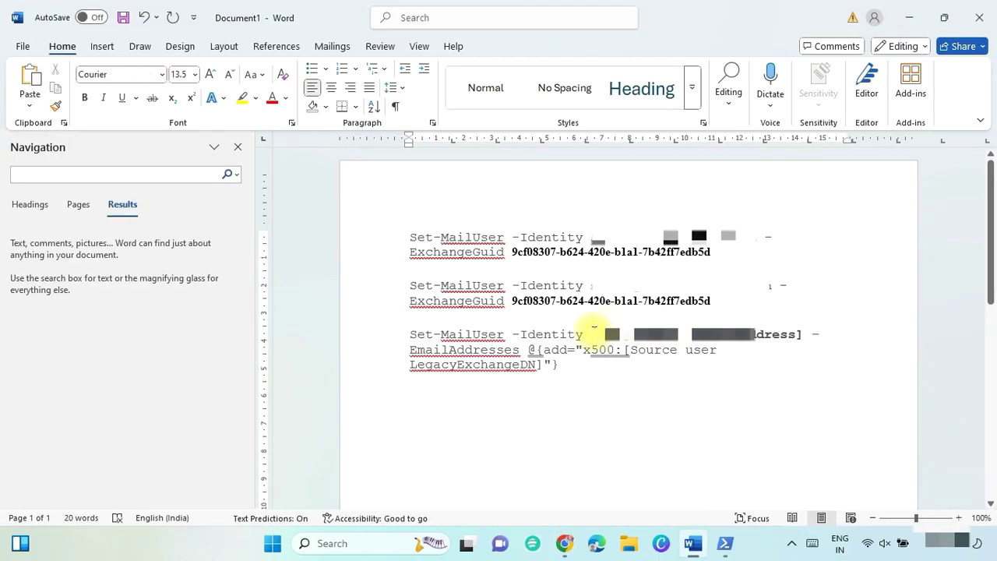
# Fill the x500 command's identity and replace its placeholder with the source LegacyExchangeDN.
pyautogui.click(593, 334)
pyautogui.hotkey('ctrl', 'shift', 'Right')
pyautogui.hotkey('ctrl', 'shift', 'Right')
pyautogui.hotkey('ctrl', 'shift', 'Right')
pyautogui.doubleClick(594, 237)
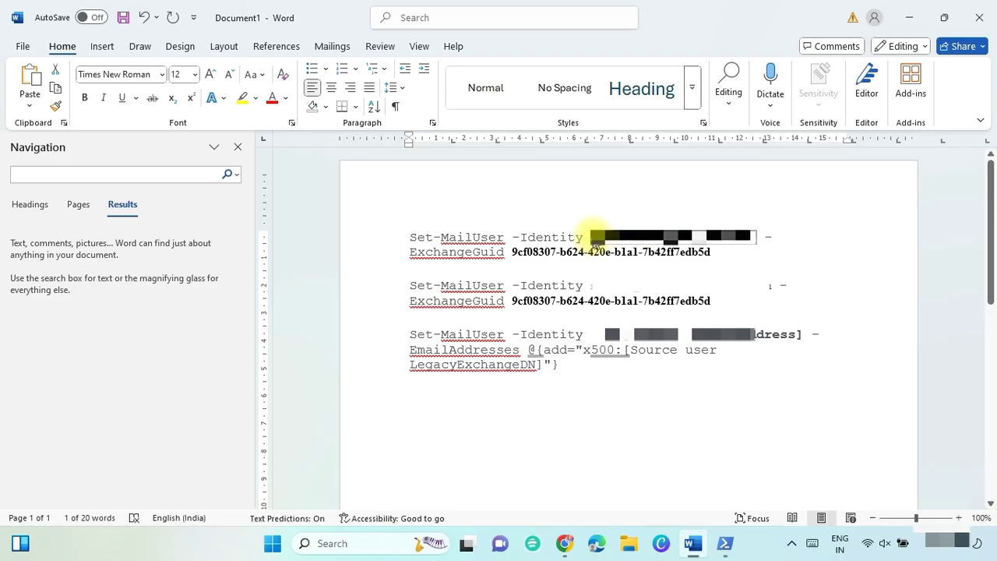
pyautogui.moveTo(590, 335); pyautogui.dragTo(780, 333)
pyautogui.click(625, 349)
pyautogui.hotkey('ctrl', 'shift', 'Right')
pyautogui.hotkey('ctrl', 'shift', 'Right')
pyautogui.hotkey('ctrl', 'shift', 'Right')
pyautogui.hotkey('shift', 'Right')
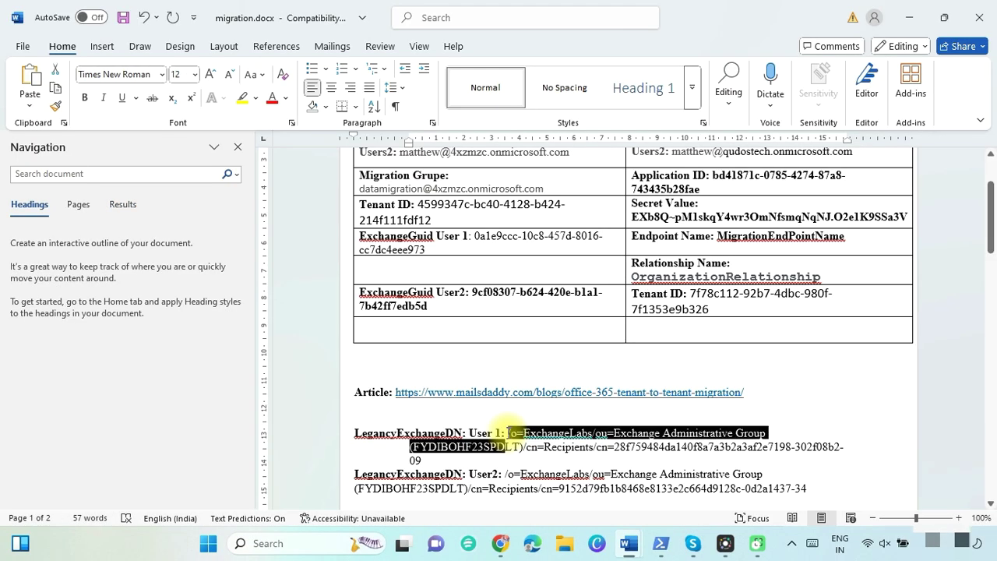
pyautogui.hotkey('shift', 'Down')
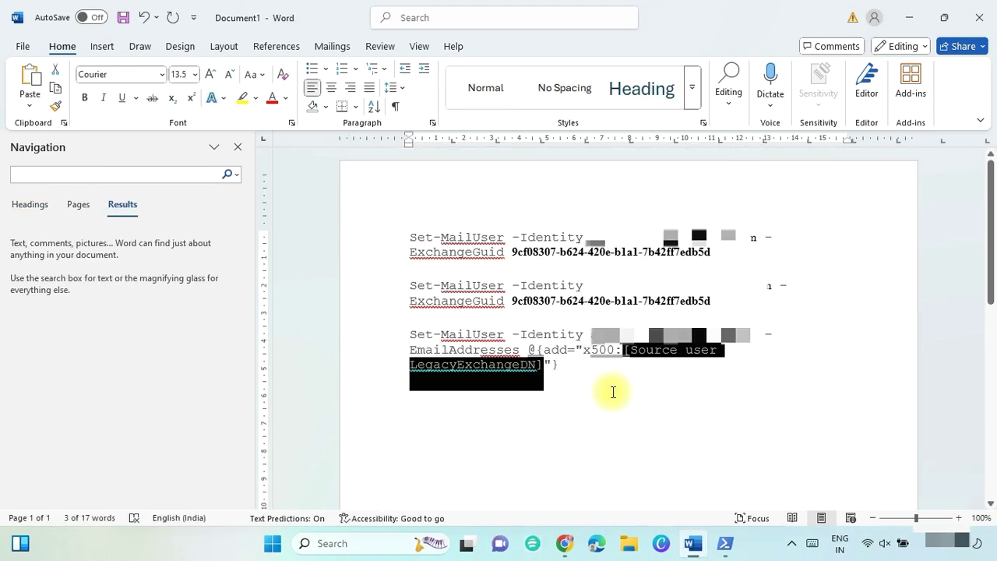
pyautogui.hotkey('ctrl', 'v')
# Run the EmailAddresses x500 command in PowerShell.
pyautogui.click(410, 335)
pyautogui.hotkey('shift', 'Down')
pyautogui.hotkey('shift', 'Down')
pyautogui.hotkey('shift', 'Down')
pyautogui.hotkey('shift', 'Down')
pyautogui.hotkey('shift', 'Down')
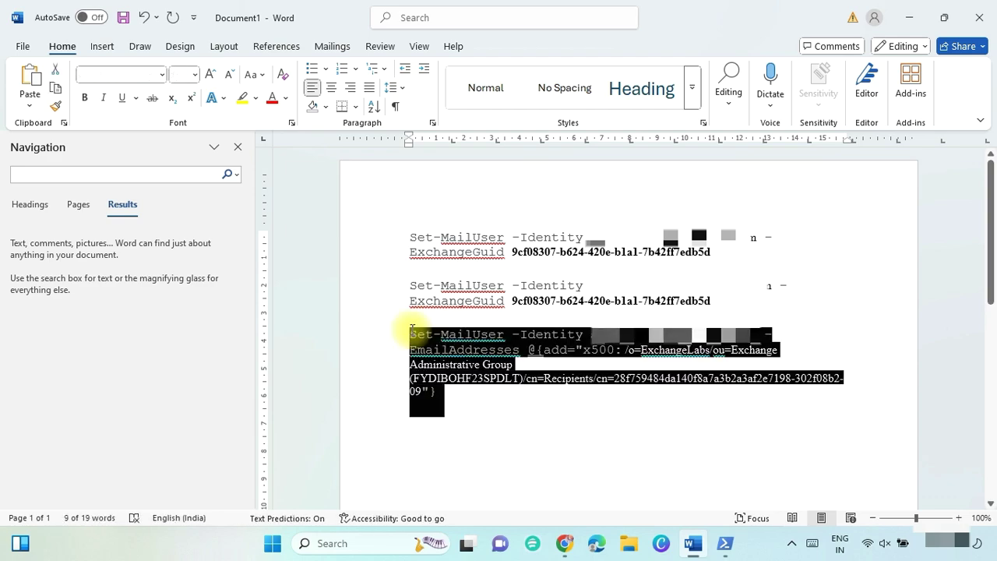
pyautogui.hotkey('alt', 'Tab')
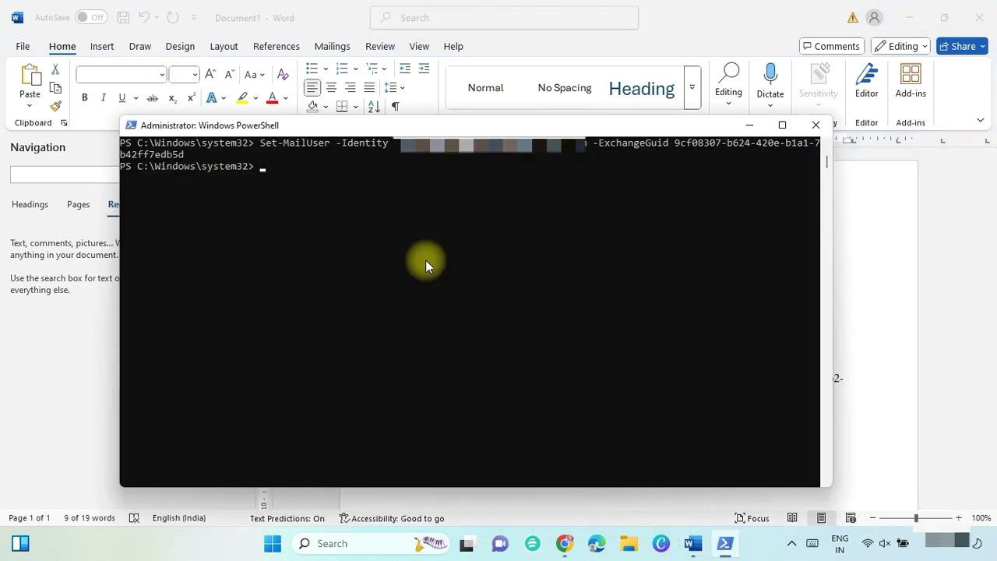
pyautogui.hotkey('ctrl', 'v')
pyautogui.press('Return')
pyautogui.hotkey('alt', 'Tab')
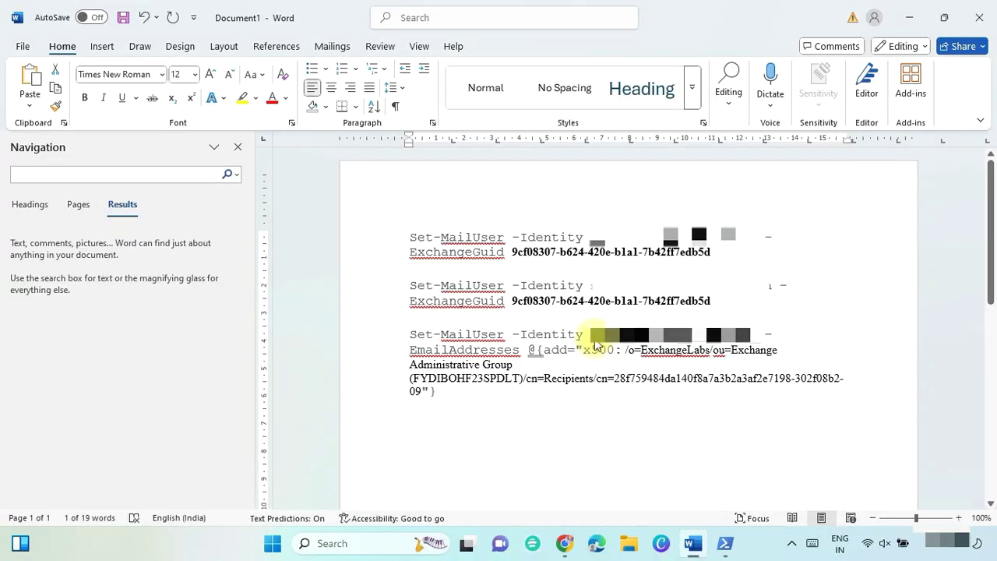
# Correct the x500 value to User2's LegacyExchangeDN and paste the fixed command into PowerShell.
pyautogui.moveTo(626, 350); pyautogui.dragTo(670, 399)
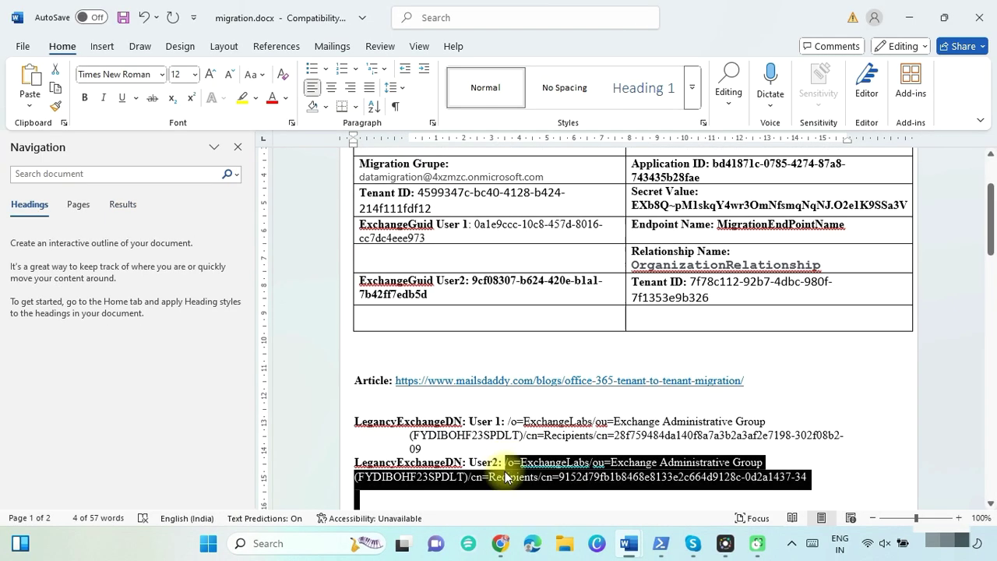
pyautogui.scroll(-1, 507, 475)
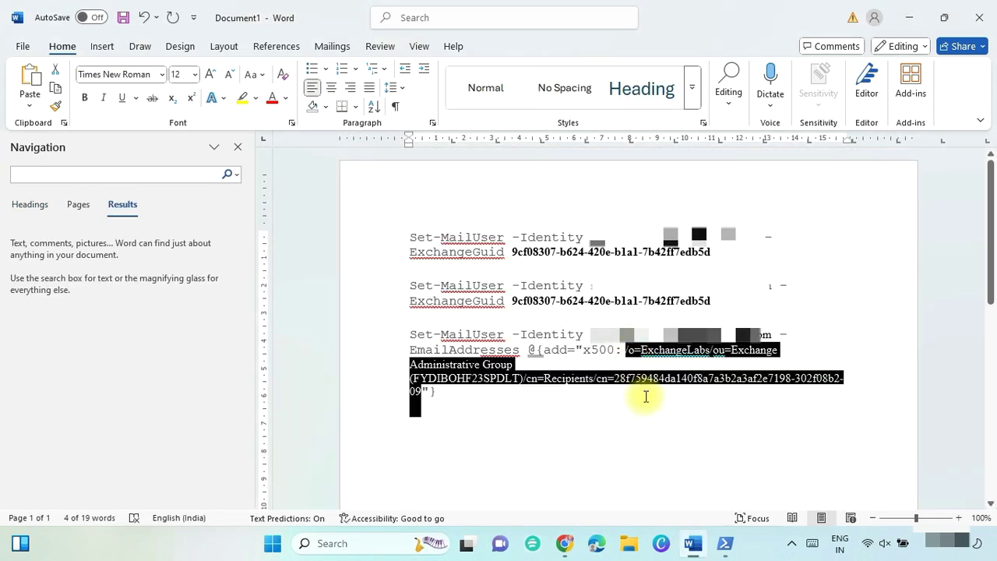
pyautogui.hotkey('ctrl', 'v')
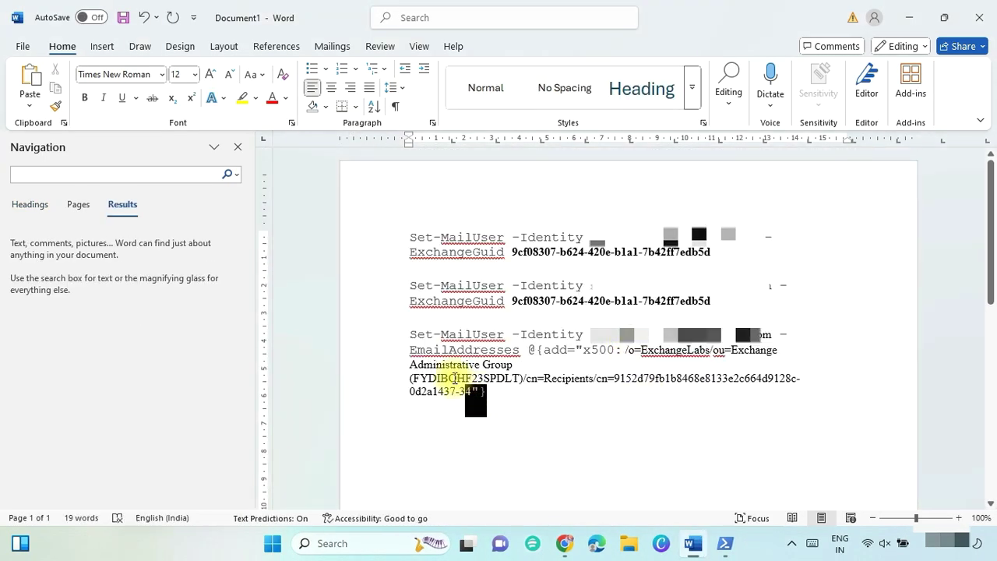
pyautogui.moveTo(448, 392); pyautogui.dragTo(411, 335)
pyautogui.hotkey('ctrl', 'c')
pyautogui.hotkey('alt', 'Tab')
pyautogui.hotkey('ctrl', 'v')
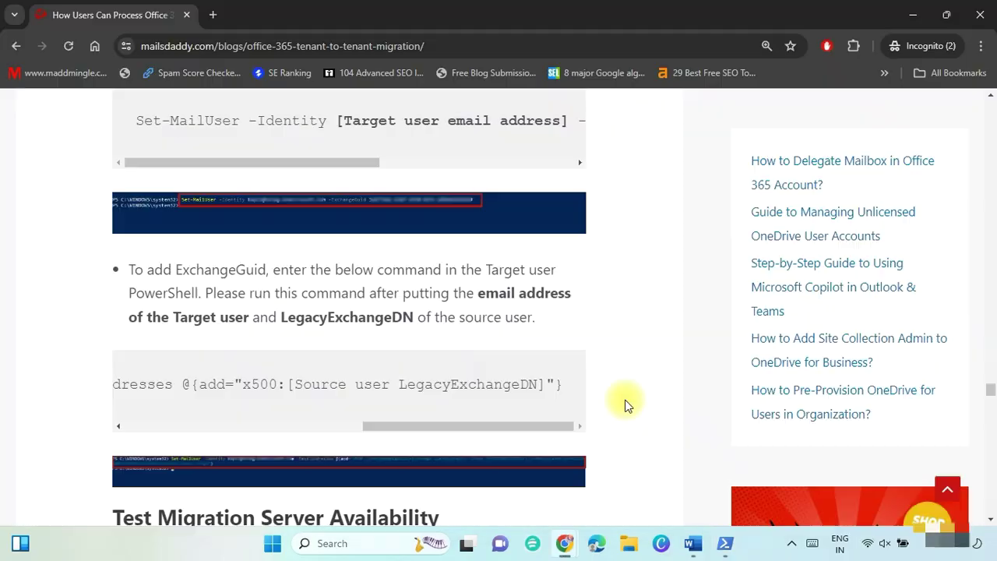
# Paste the article's Test-MigrationServerAvailability command into the Word document.
pyautogui.scroll(-3, 628, 403)
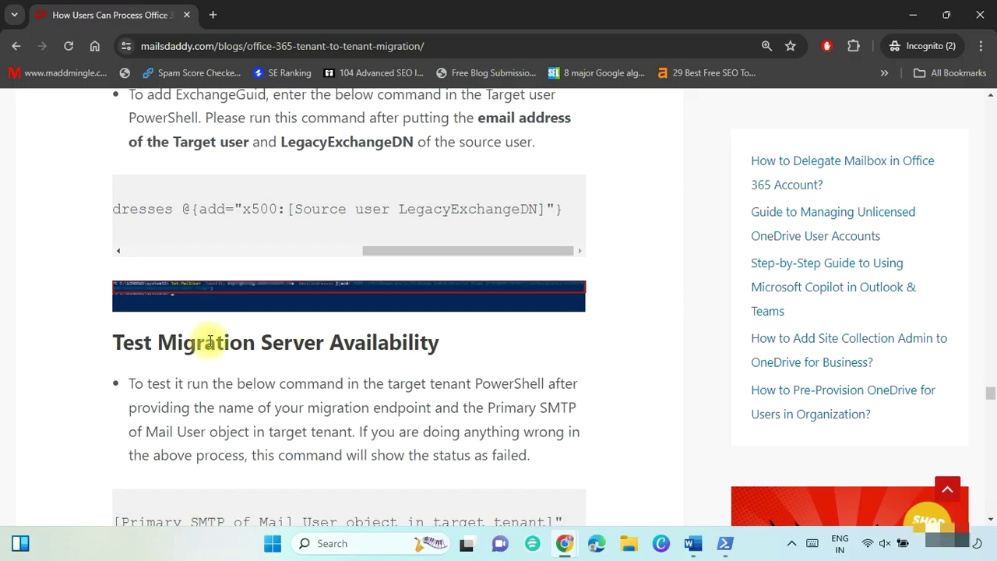
pyautogui.tripleClick(209, 341)
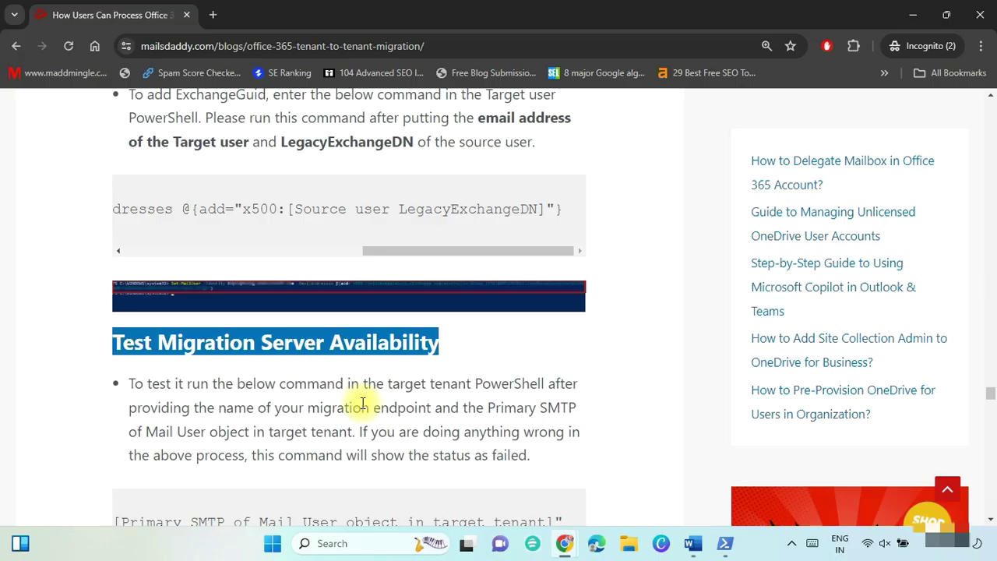
pyautogui.scroll(-1, 327, 429)
pyautogui.moveTo(115, 465); pyautogui.dragTo(659, 466)
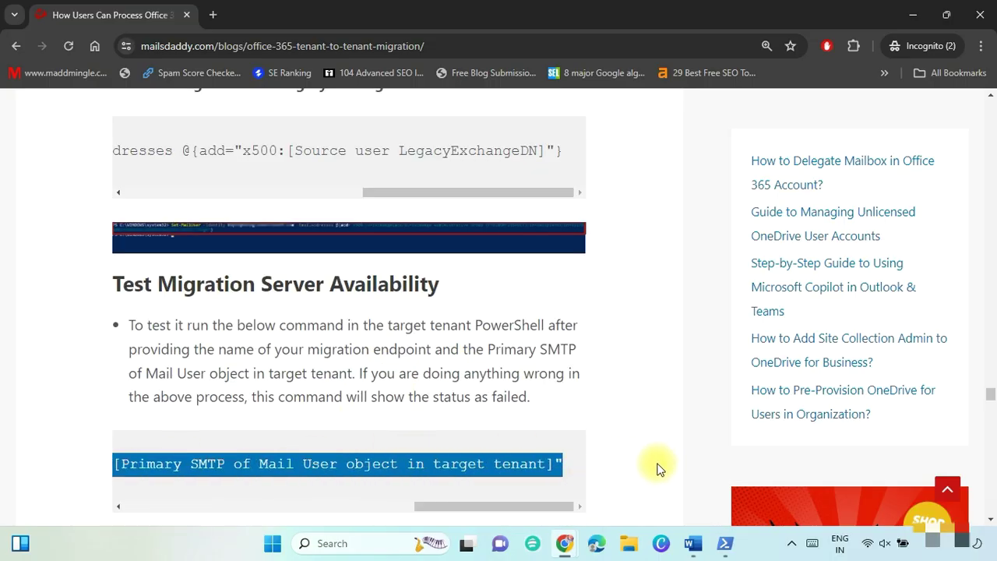
pyautogui.hotkey('ctrl', 'c')
pyautogui.hotkey('alt', 'Tab')
pyautogui.hotkey('ctrl', 'v')
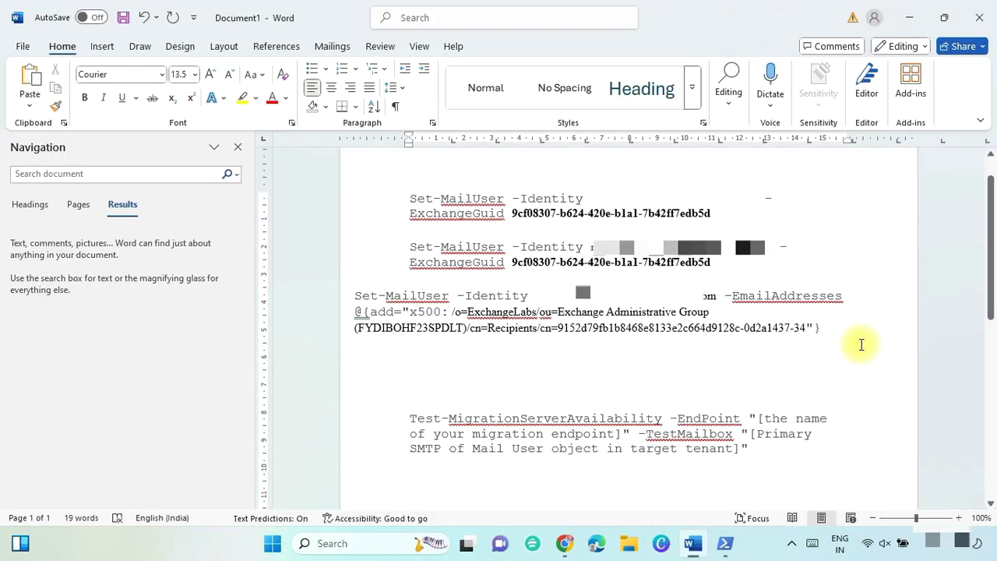
# Fill in the MigrationEndPointName and the target mail user's email address from its contact details.
pyautogui.hotkey('shift', 'Right')
pyautogui.hotkey('shift', 'Right')
pyautogui.hotkey('shift', 'Right')
pyautogui.hotkey('shift', 'Right')
pyautogui.hotkey('shift', 'Right')
pyautogui.hotkey('shift', 'Right')
pyautogui.hotkey('shift', 'Right')
pyautogui.hotkey('shift', 'Right')
pyautogui.hotkey('shift', 'Right')
pyautogui.hotkey('shift', 'Right')
pyautogui.hotkey('shift', 'Right')
pyautogui.hotkey('shift', 'Right')
pyautogui.hotkey('shift', 'Right')
pyautogui.hotkey('shift', 'Right')
pyautogui.hotkey('shift', 'Right')
pyautogui.hotkey('shift', 'Right')
pyautogui.hotkey('shift', 'Right')
pyautogui.hotkey('shift', 'Right')
pyautogui.hotkey('shift', 'Right')
pyautogui.hotkey('shift', 'Right')
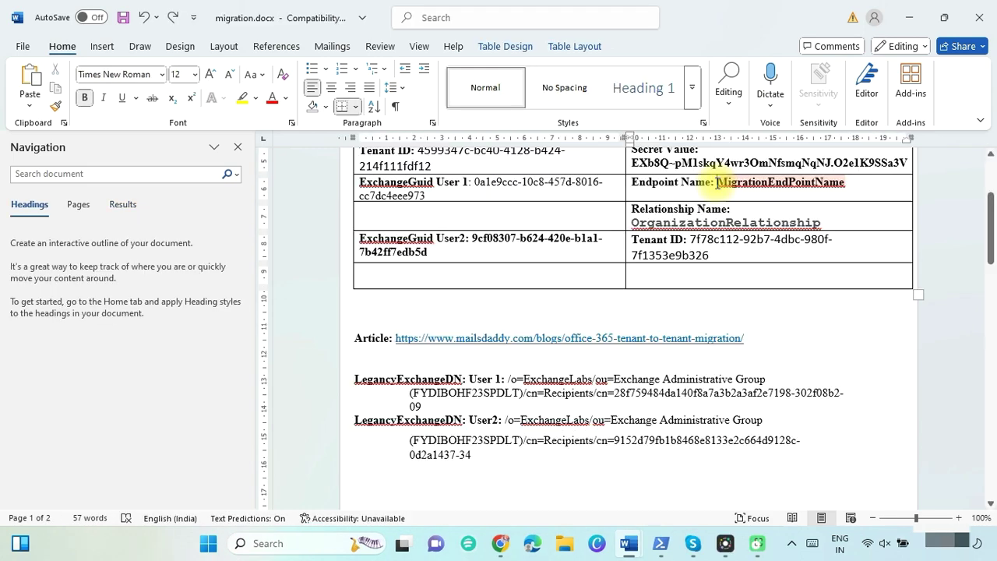
pyautogui.moveTo(717, 182); pyautogui.dragTo(831, 182)
pyautogui.moveTo(830, 183); pyautogui.dragTo(846, 182)
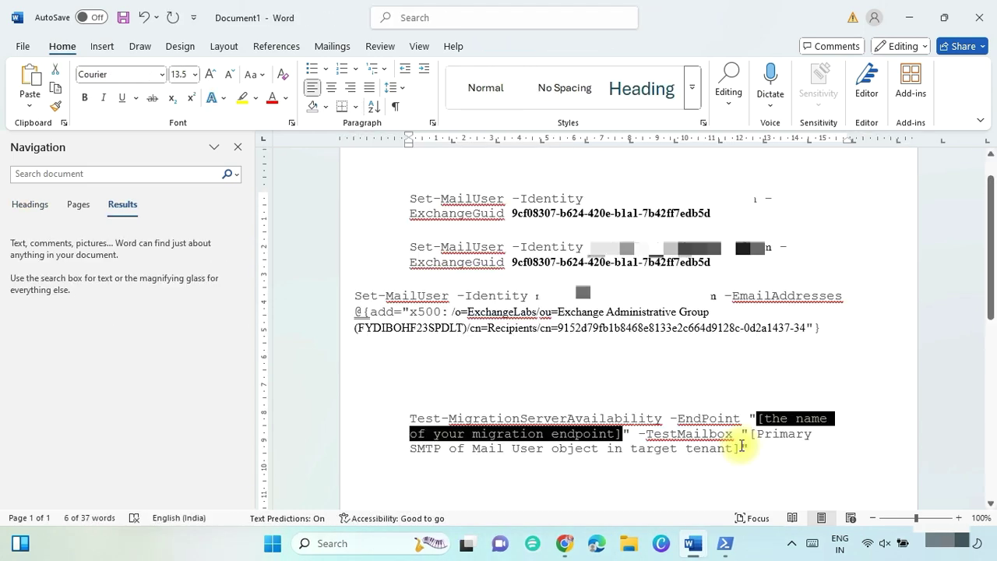
pyautogui.hotkey('ctrl', 'v')
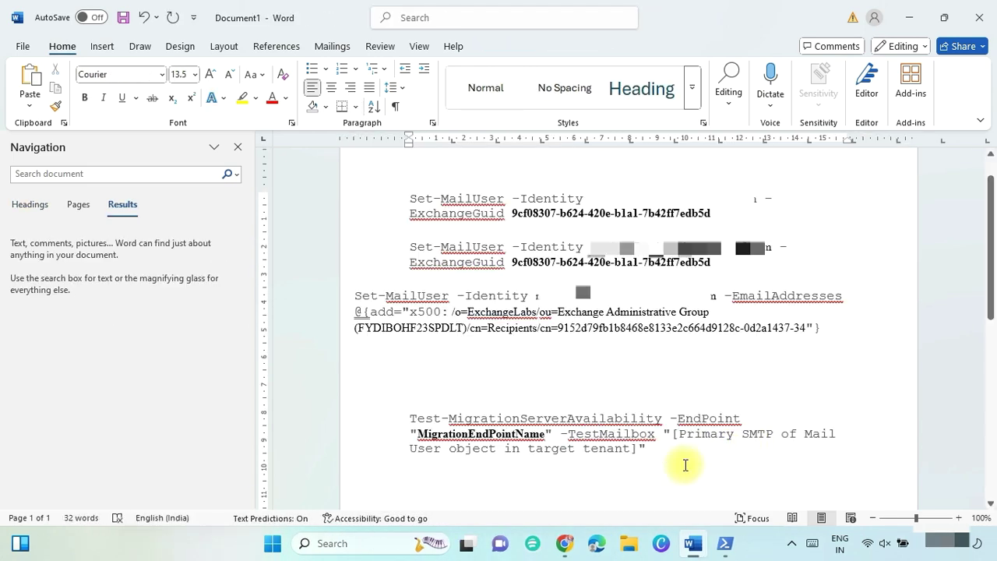
pyautogui.hotkey('shift', 'Right')
pyautogui.hotkey('shift', 'Right')
pyautogui.hotkey('shift', 'Right')
pyautogui.hotkey('shift', 'Right')
pyautogui.hotkey('shift', 'Right')
pyautogui.hotkey('shift', 'Right')
pyautogui.hotkey('shift', 'Right')
pyautogui.hotkey('shift', 'Right')
pyautogui.hotkey('shift', 'Right')
pyautogui.hotkey('shift', 'Right')
pyautogui.hotkey('shift', 'Right')
pyautogui.hotkey('shift', 'Right')
pyautogui.hotkey('shift', 'Right')
pyautogui.hotkey('shift', 'Right')
pyautogui.hotkey('shift', 'Right')
pyautogui.hotkey('shift', 'Right')
pyautogui.hotkey('shift', 'Right')
pyautogui.hotkey('shift', 'Right')
pyautogui.hotkey('shift', 'Right')
pyautogui.hotkey('shift', 'Right')
pyautogui.hotkey('shift', 'Right')
pyautogui.hotkey('shift', 'Right')
pyautogui.hotkey('shift', 'Right')
pyautogui.hotkey('shift', 'Right')
pyautogui.hotkey('shift', 'Right')
pyautogui.hotkey('shift', 'Right')
pyautogui.hotkey('shift', 'Right')
pyautogui.hotkey('shift', 'Right')
pyautogui.hotkey('shift', 'Right')
pyautogui.hotkey('shift', 'Right')
pyautogui.hotkey('shift', 'Right')
pyautogui.hotkey('shift', 'Right')
pyautogui.hotkey('shift', 'Right')
pyautogui.hotkey('shift', 'Right')
pyautogui.hotkey('shift', 'Right')
pyautogui.hotkey('shift', 'Right')
pyautogui.hotkey('shift', 'Right')
pyautogui.hotkey('shift', 'Right')
pyautogui.hotkey('shift', 'Right')
pyautogui.hotkey('shift', 'Right')
pyautogui.hotkey('alt', 'Tab')
pyautogui.click(597, 379)
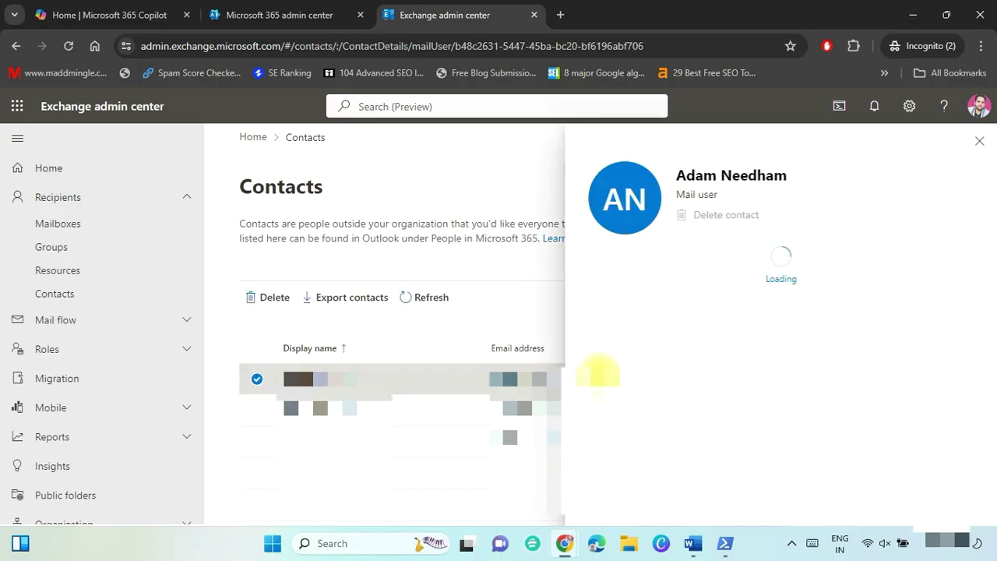
pyautogui.moveTo(797, 413); pyautogui.dragTo(868, 463)
pyautogui.hotkey('ctrl', 'c')
pyautogui.hotkey('alt', 'Tab')
pyautogui.hotkey('ctrl', 'v')
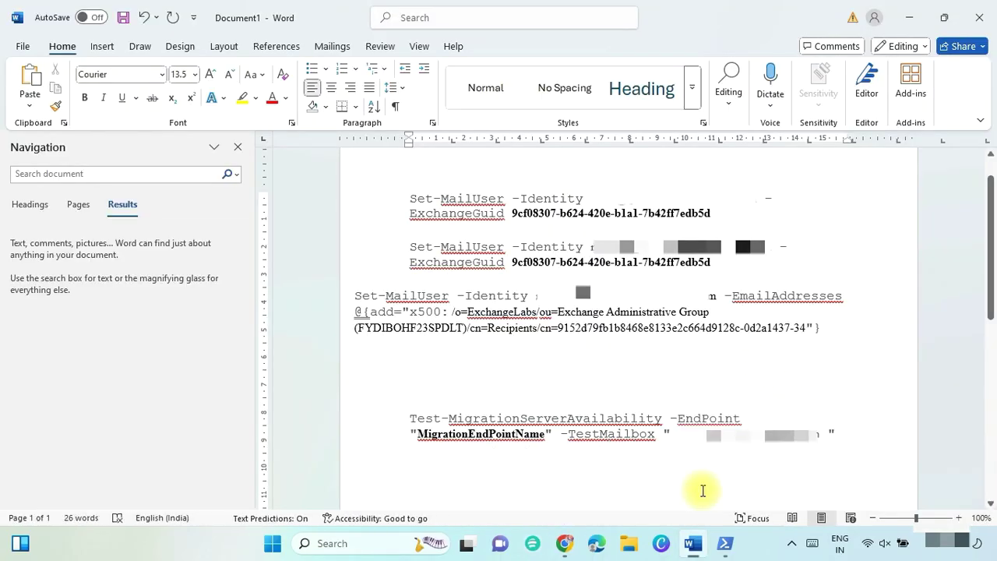
# Run the completed test command, getting Success and IsValid True.
pyautogui.moveTo(411, 418); pyautogui.dragTo(823, 436)
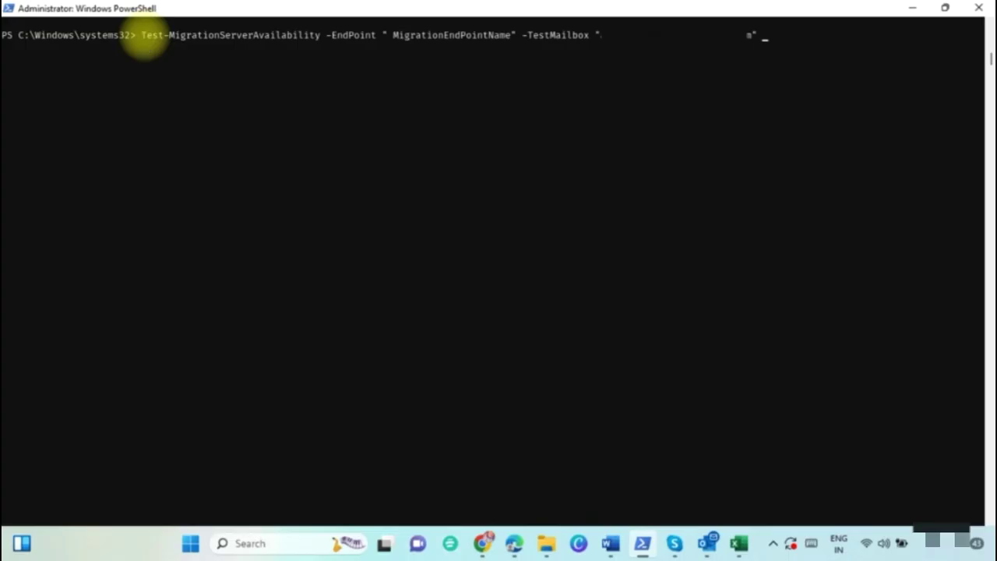
pyautogui.press('Return')
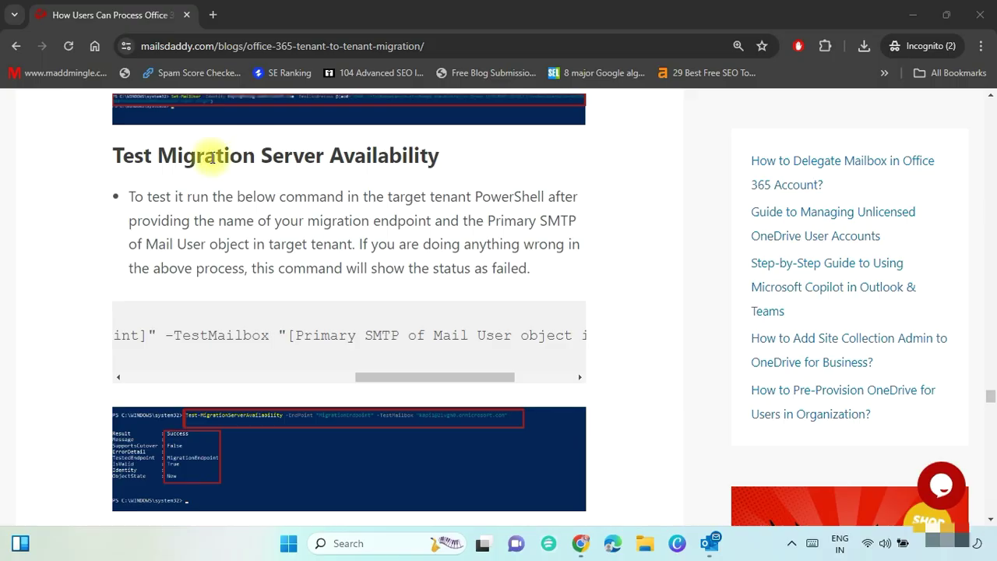
pyautogui.scroll(-5, 634, 327)
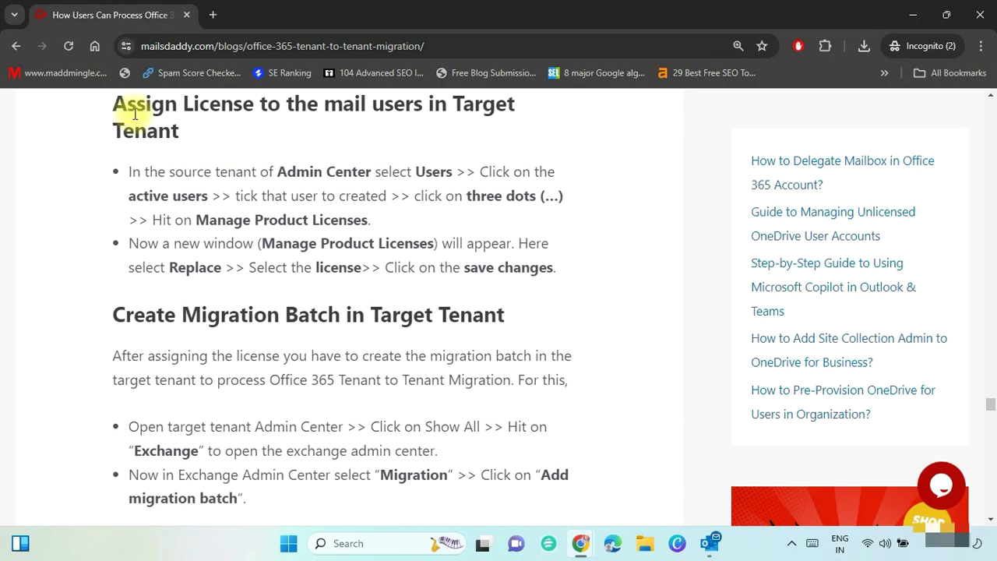
# Highlight the 'Assign License to the mail users in Target Tenant' heading, then select two users in Active users.
pyautogui.tripleClick(144, 114)
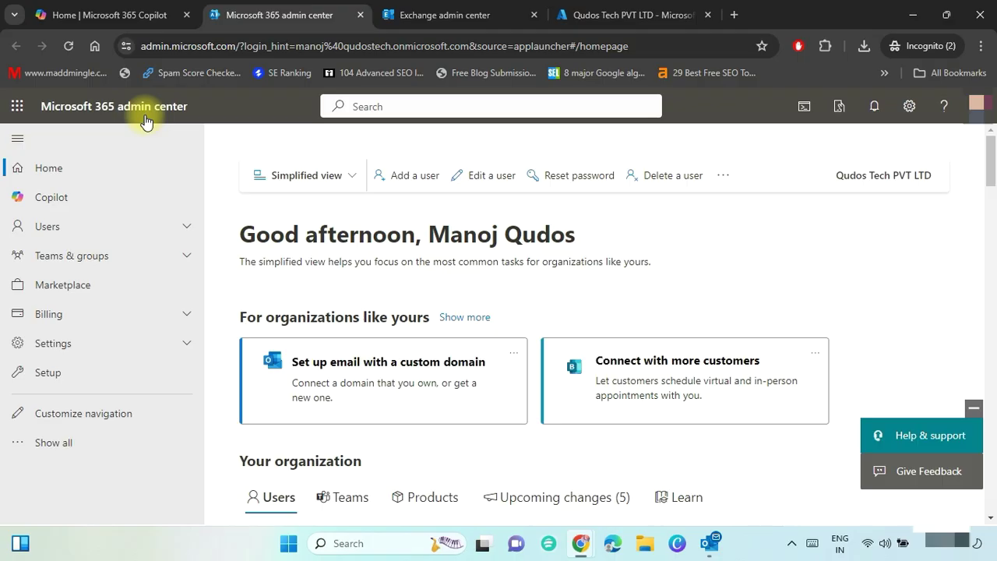
pyautogui.click(189, 227)
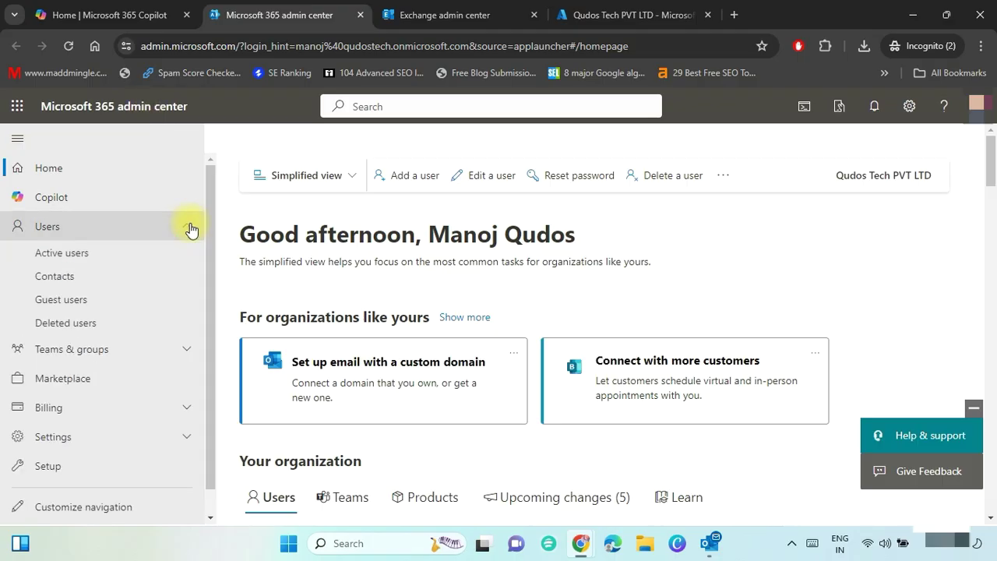
pyautogui.click(116, 259)
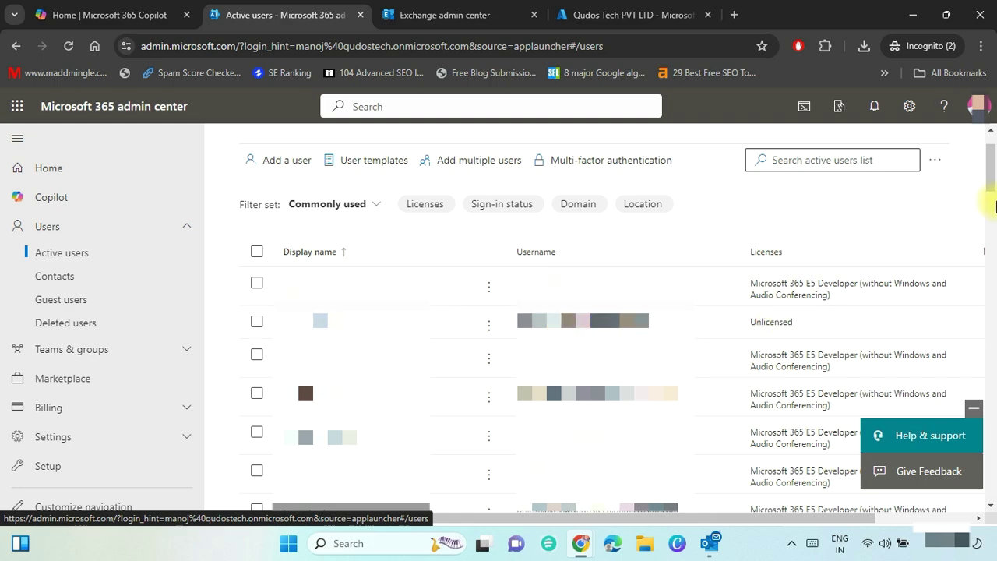
pyautogui.scroll(-3, 775, 331)
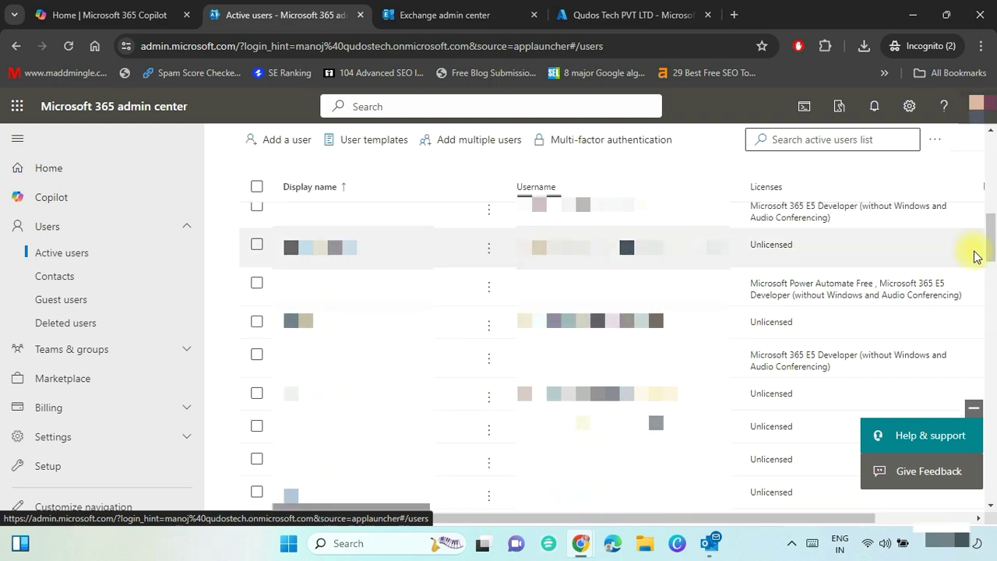
pyautogui.click(256, 322)
pyautogui.scroll(2, 250, 304)
pyautogui.click(256, 279)
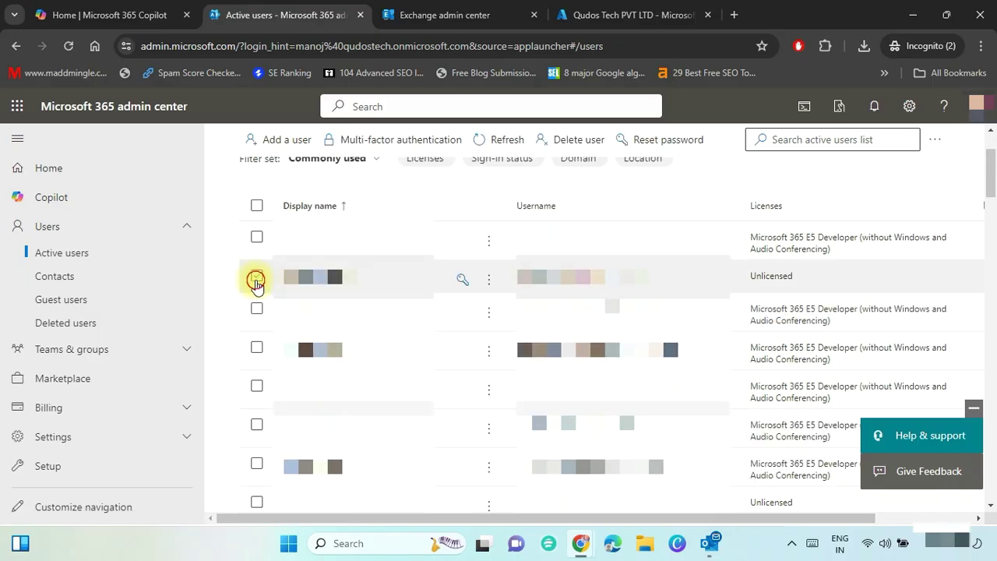
# Replace their licences with Microsoft 365 E5 Developer and Power Automate Free, and save.
pyautogui.scroll(2, 592, 249)
pyautogui.click(935, 194)
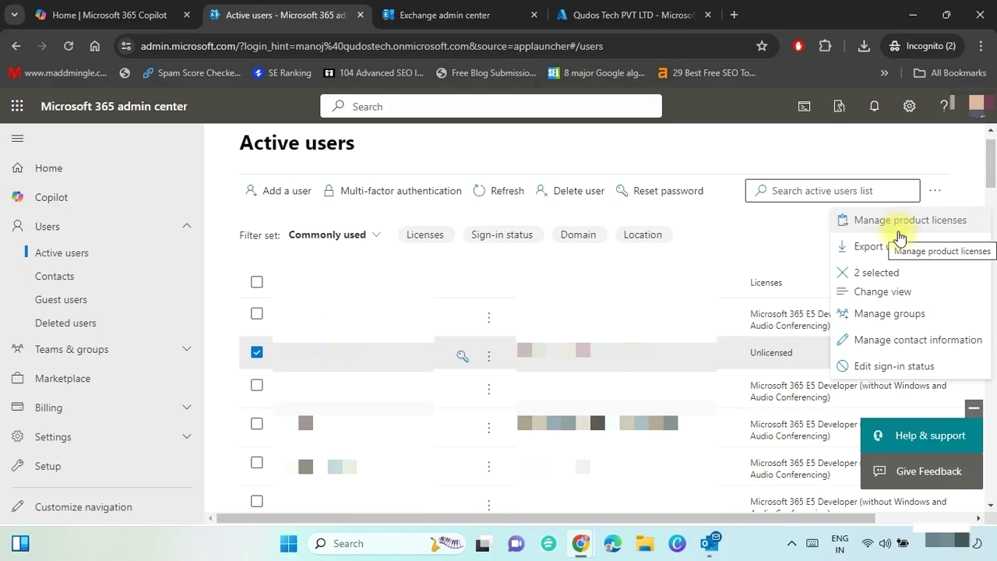
pyautogui.click(902, 222)
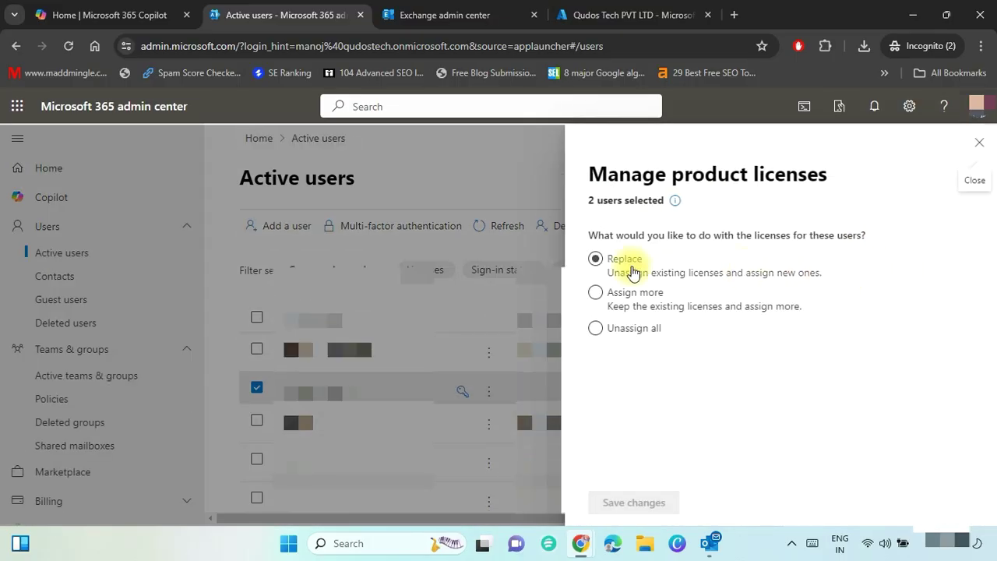
pyautogui.click(597, 261)
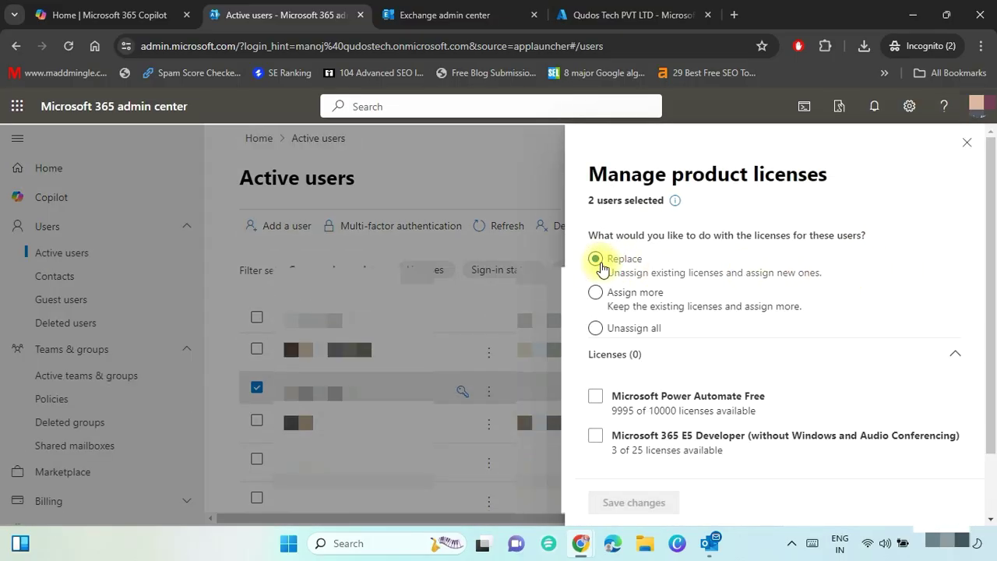
pyautogui.scroll(-2, 988, 408)
pyautogui.click(595, 367)
pyautogui.click(595, 328)
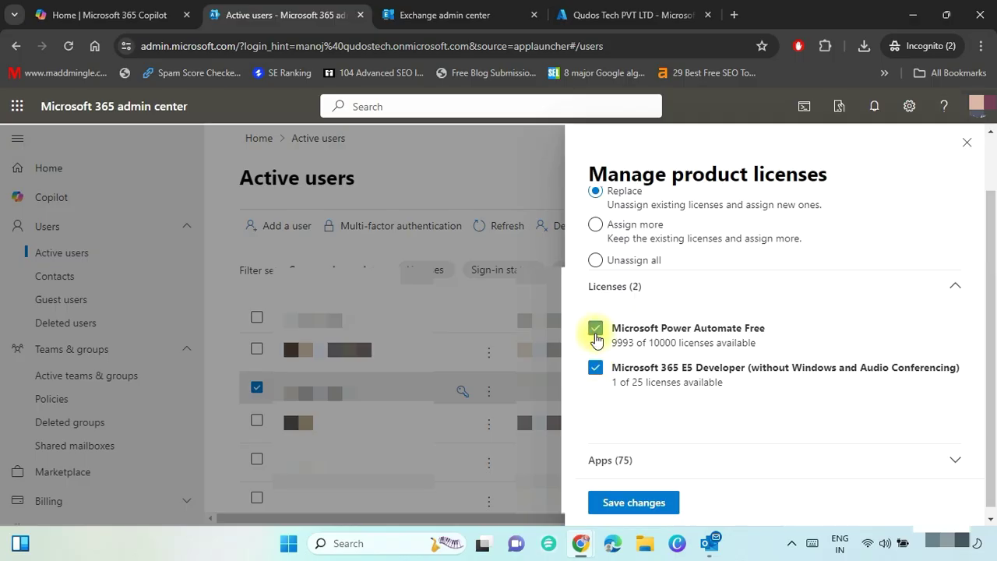
pyautogui.click(657, 508)
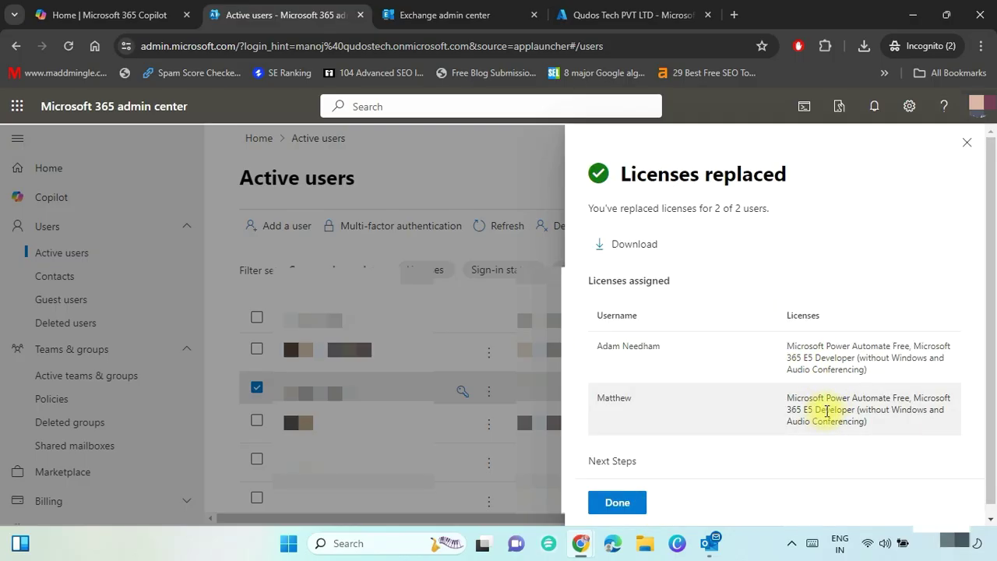
pyautogui.click(624, 507)
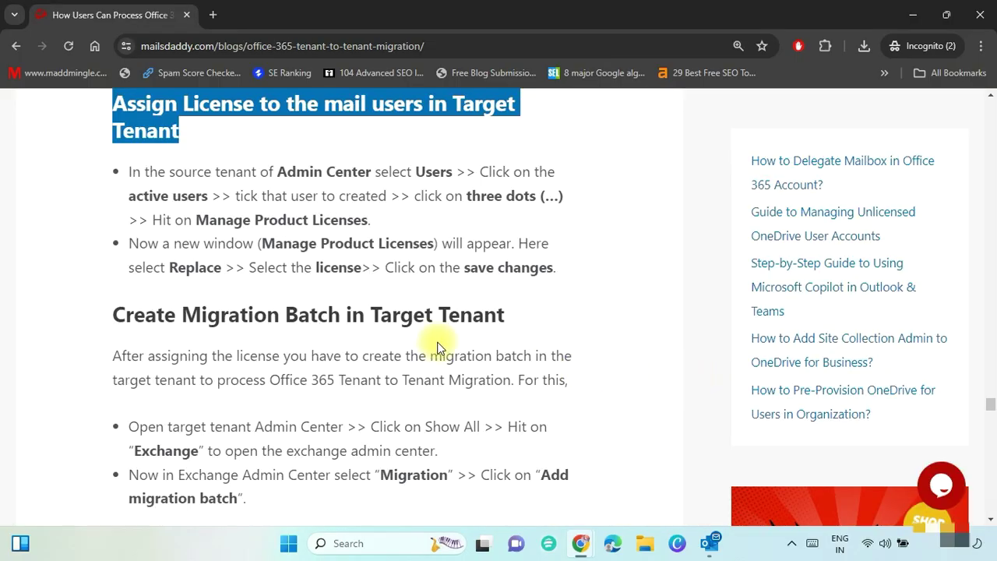
# Highlight the Create Migration Batch heading, then start a new migration batch named TenantMigration in Exchange admin center.
pyautogui.click(333, 321)
pyautogui.tripleClick(226, 320)
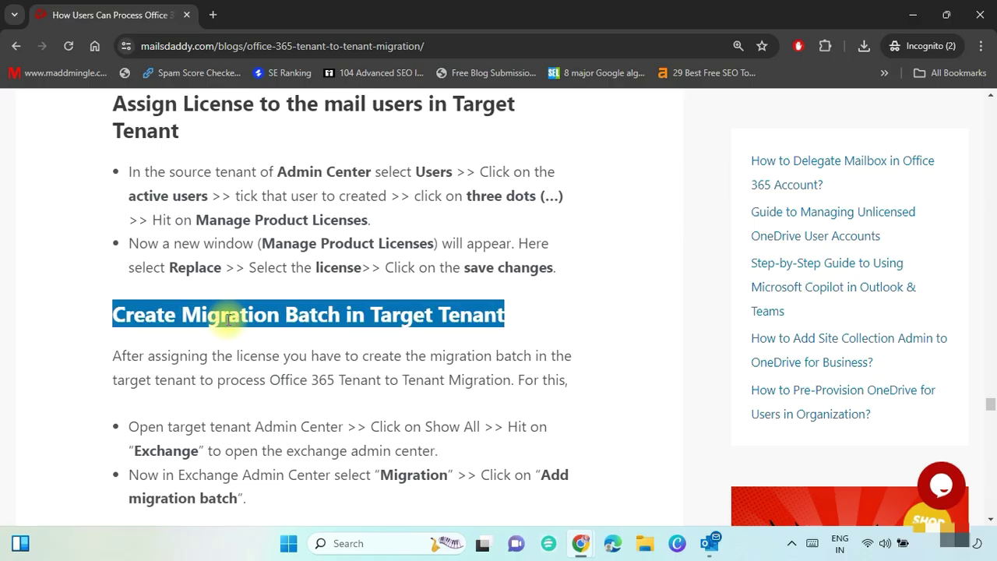
pyautogui.hotkey('alt', 'Tab')
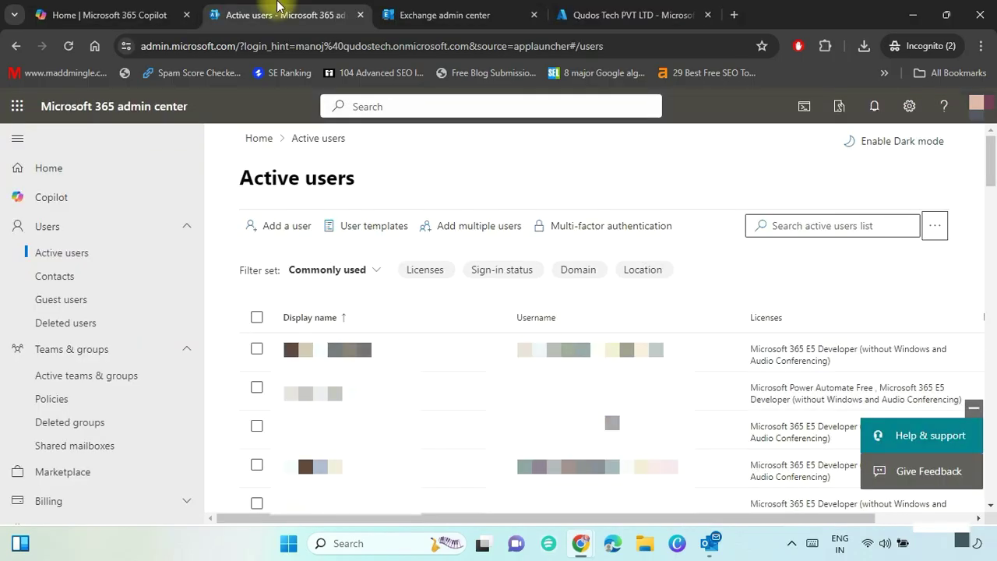
pyautogui.click(425, 10)
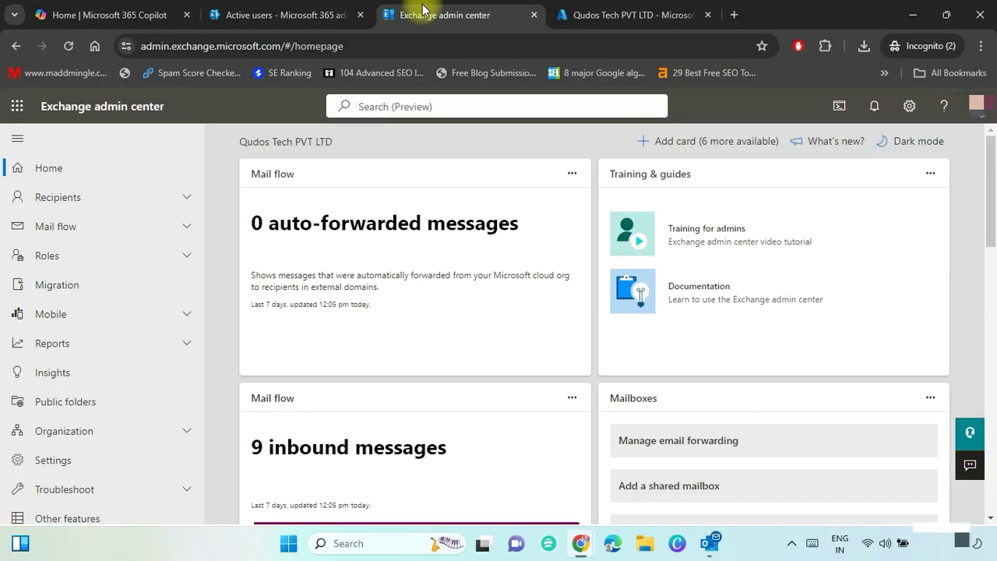
pyautogui.click(58, 290)
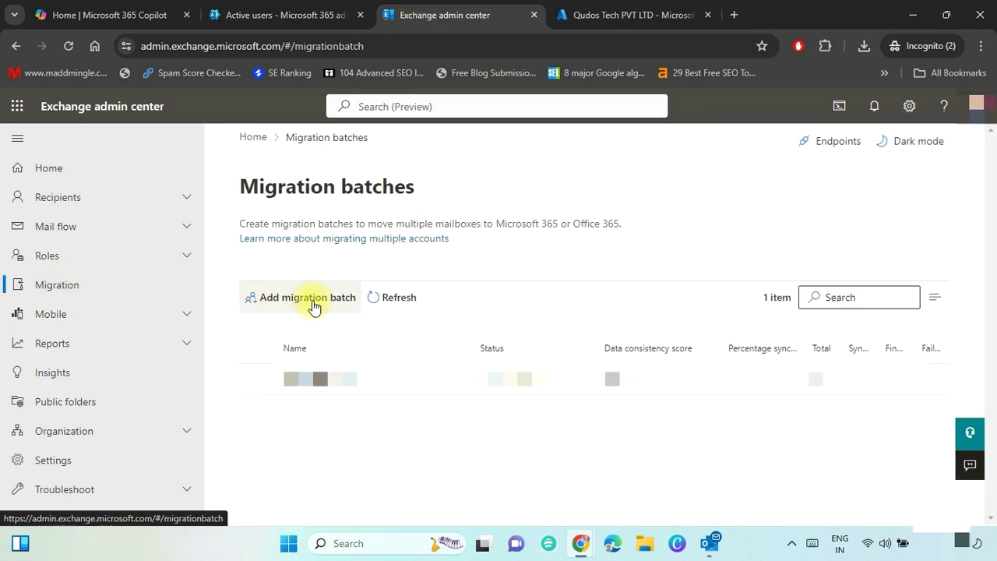
pyautogui.click(314, 304)
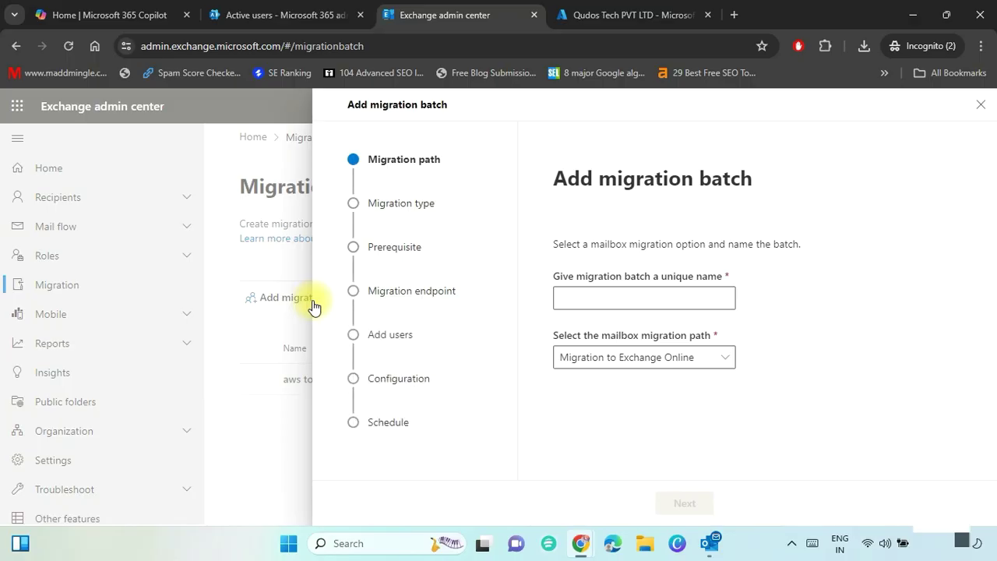
pyautogui.click(635, 300)
pyautogui.write('TenantMigration')
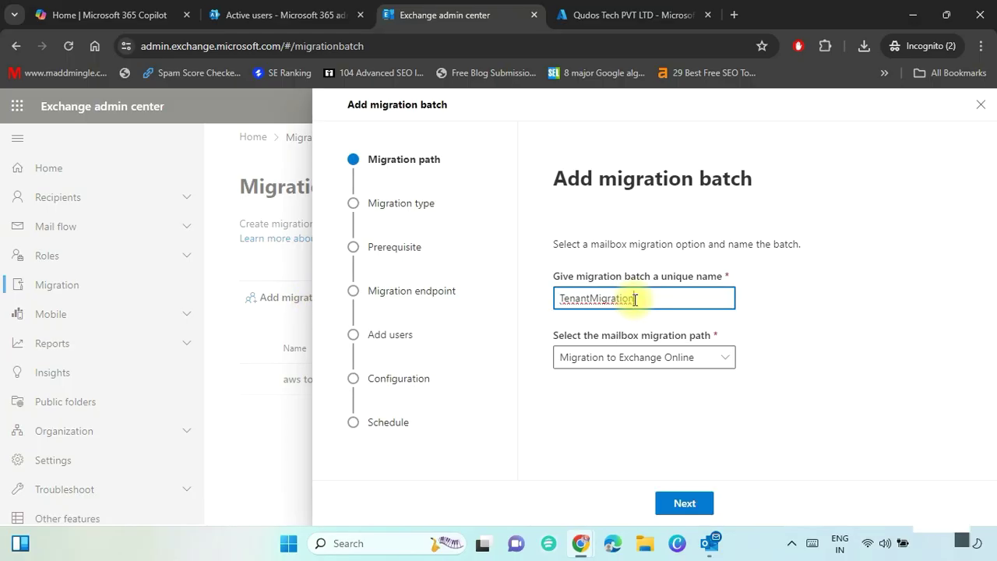
# Keep Migration to Exchange Online as the path and choose Cross tenant migration as the type.
pyautogui.click(724, 361)
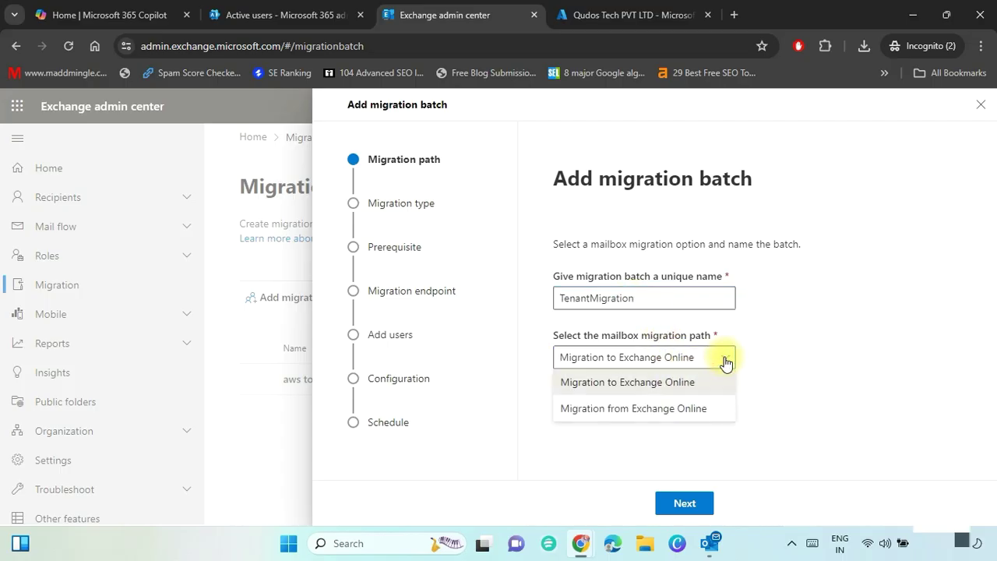
pyautogui.click(647, 382)
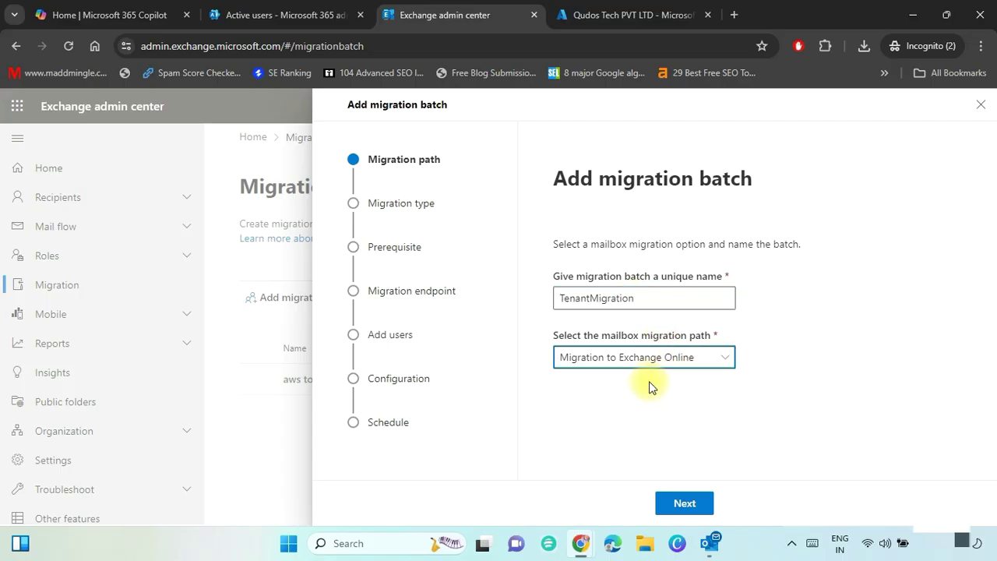
pyautogui.click(683, 503)
pyautogui.click(727, 347)
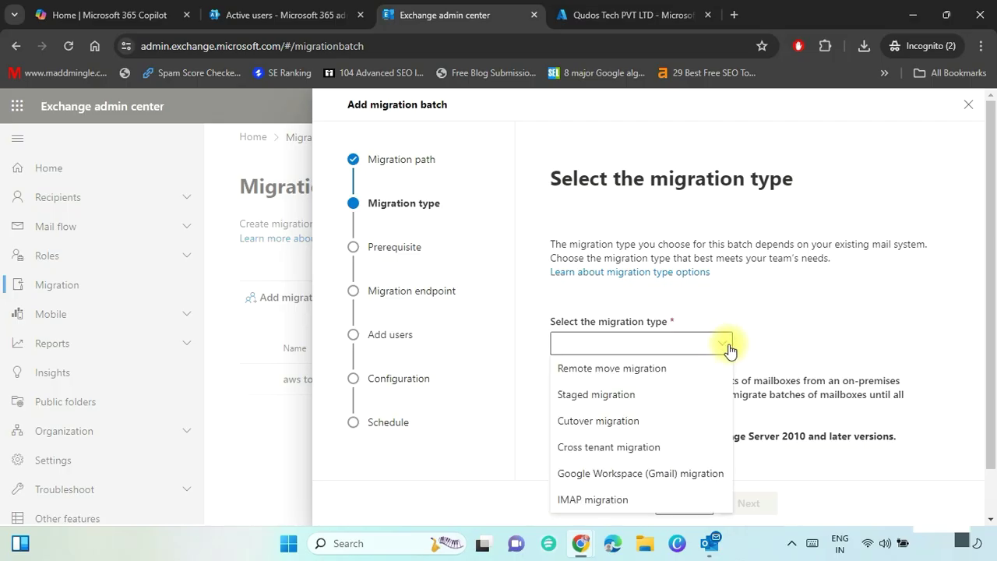
pyautogui.click(653, 447)
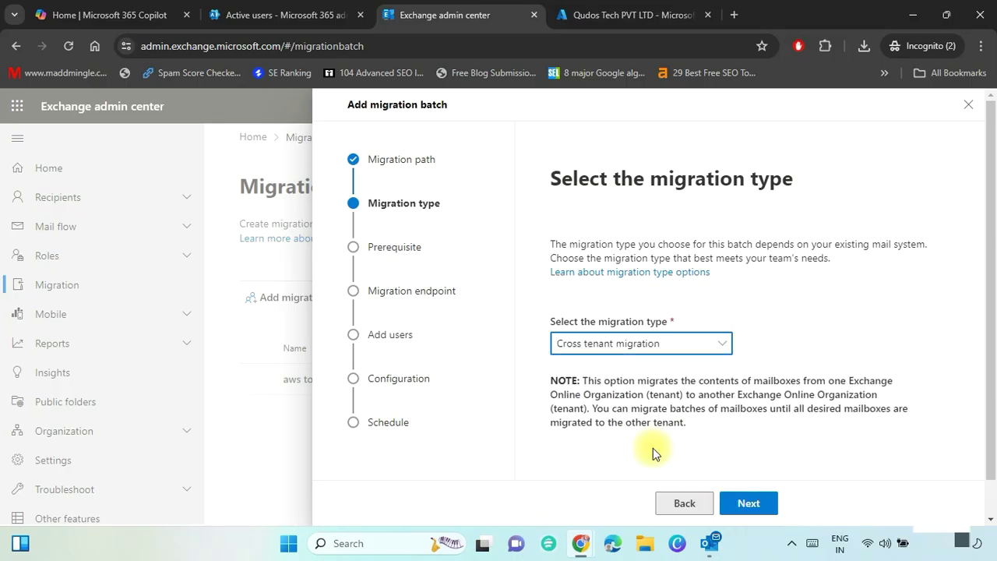
pyautogui.click(748, 503)
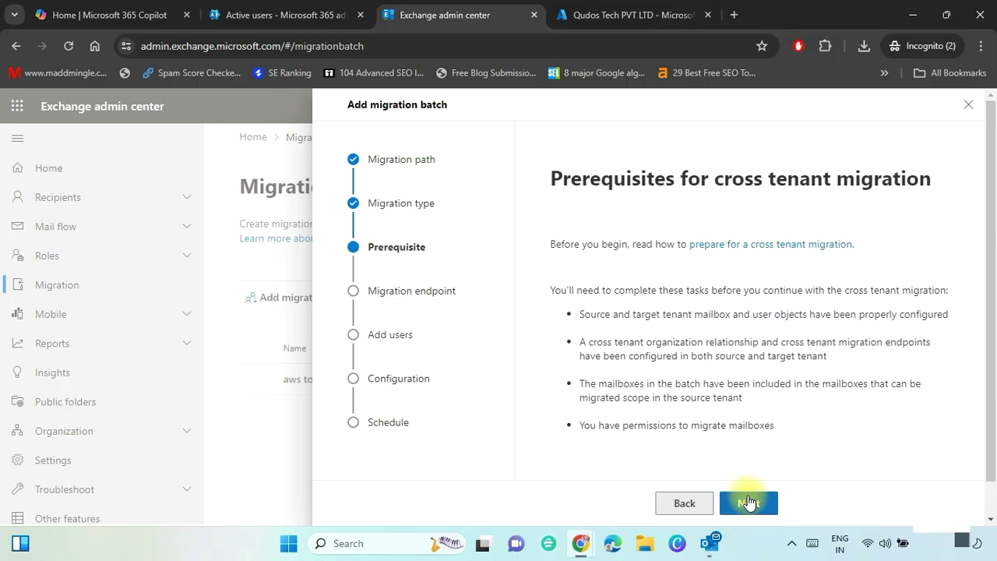
# Pass the prerequisites and select the MigrationEndPointName endpoint, moving on to Add user mailboxes.
pyautogui.tripleClick(589, 184)
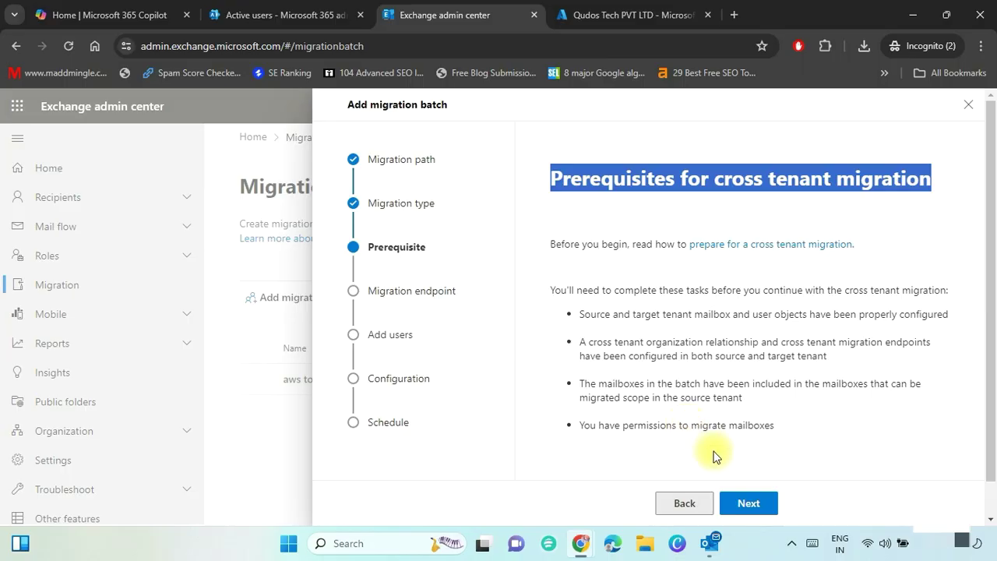
pyautogui.click(750, 501)
pyautogui.click(741, 354)
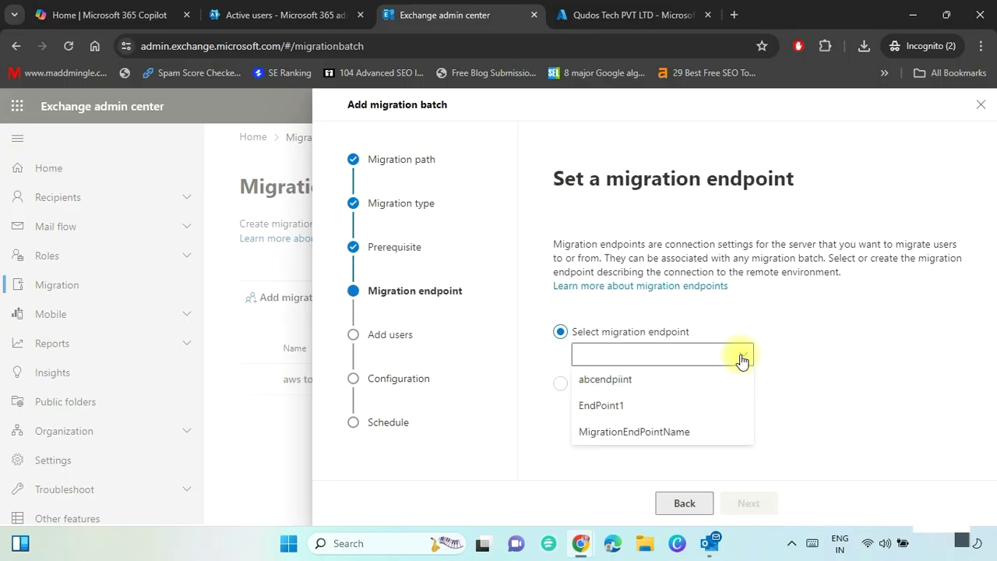
pyautogui.click(687, 432)
pyautogui.click(749, 499)
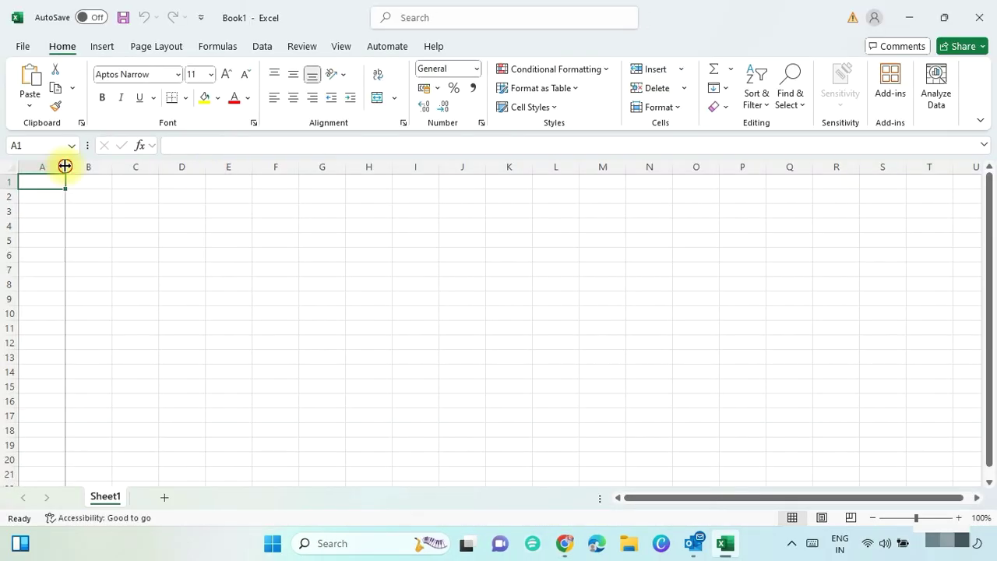
# Widen column A, enter the header EmailAdderss in A1, and paste the email addresses below.
pyautogui.moveTo(65, 166); pyautogui.dragTo(273, 178)
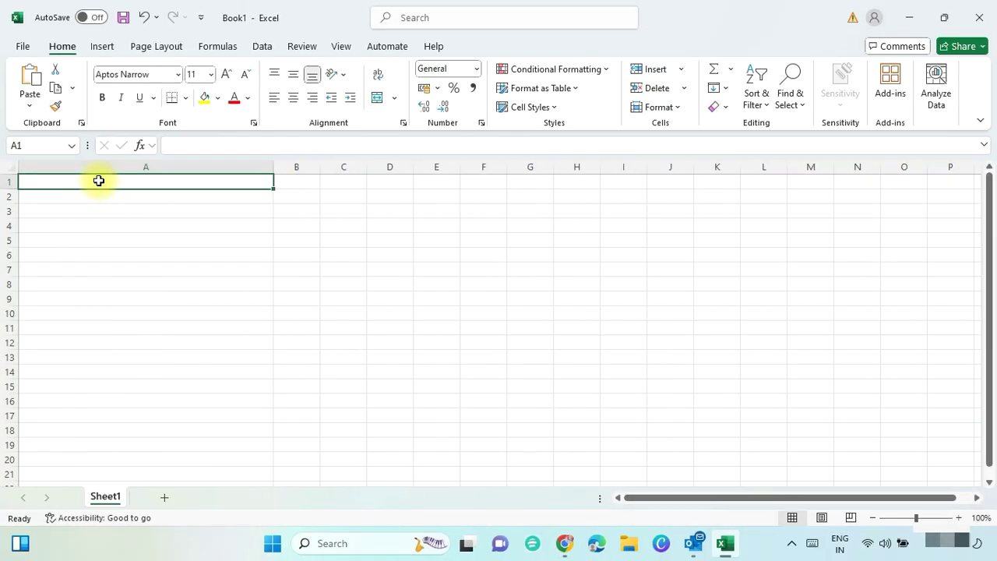
pyautogui.write('EmailAdderss')
pyautogui.press('Return')
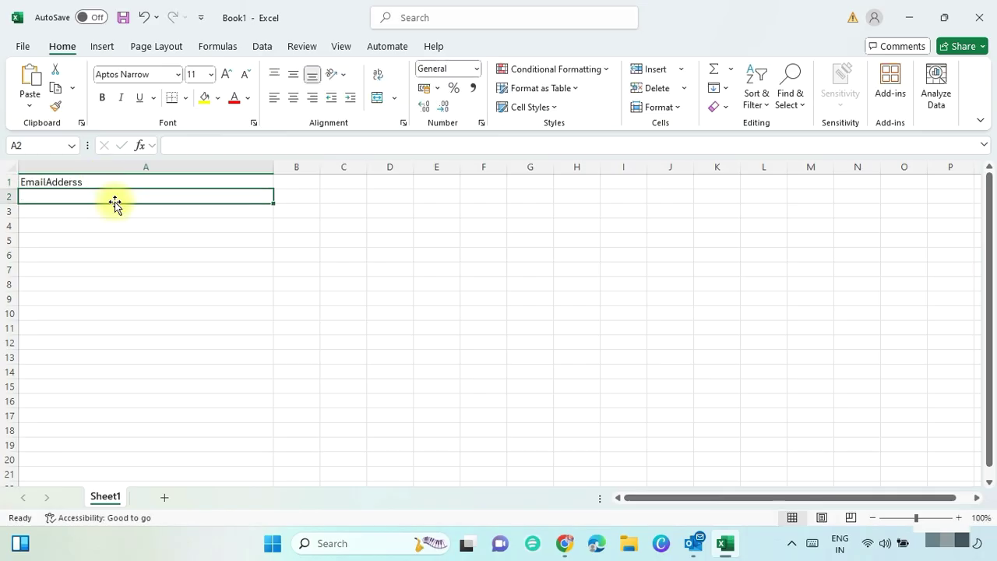
pyautogui.hotkey('ctrl', 'v')
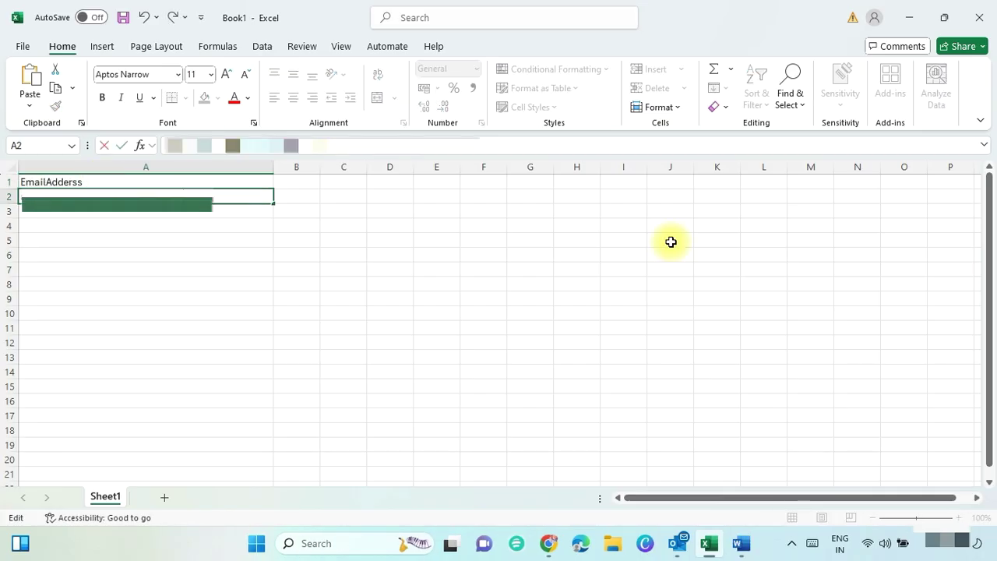
pyautogui.press('Tab')
pyautogui.press('Left')
pyautogui.press('Return')
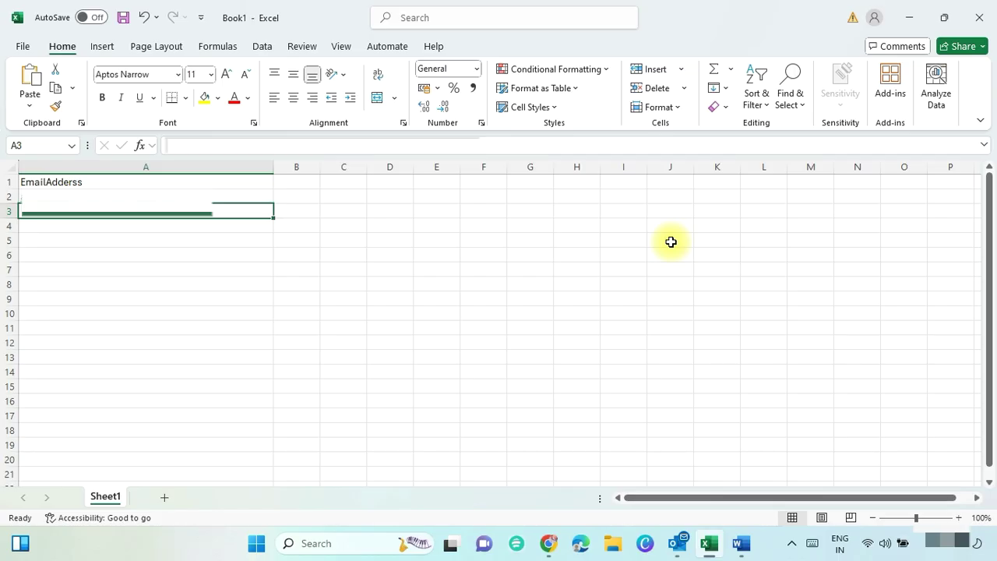
pyautogui.press('Down')
pyautogui.press('Down')
pyautogui.press('Down')
pyautogui.press('Down')
pyautogui.press('Down')
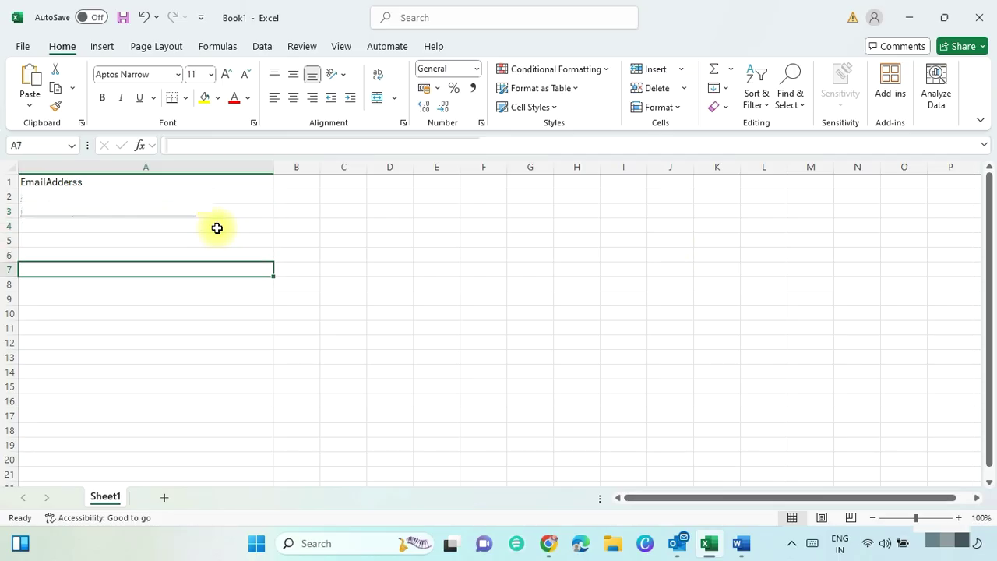
# Save the sheet to Downloads as tenantmigrationtargetemail in CSV (Comma delimited) format.
pyautogui.hotkey('ctrl', 's')
pyautogui.click(222, 339)
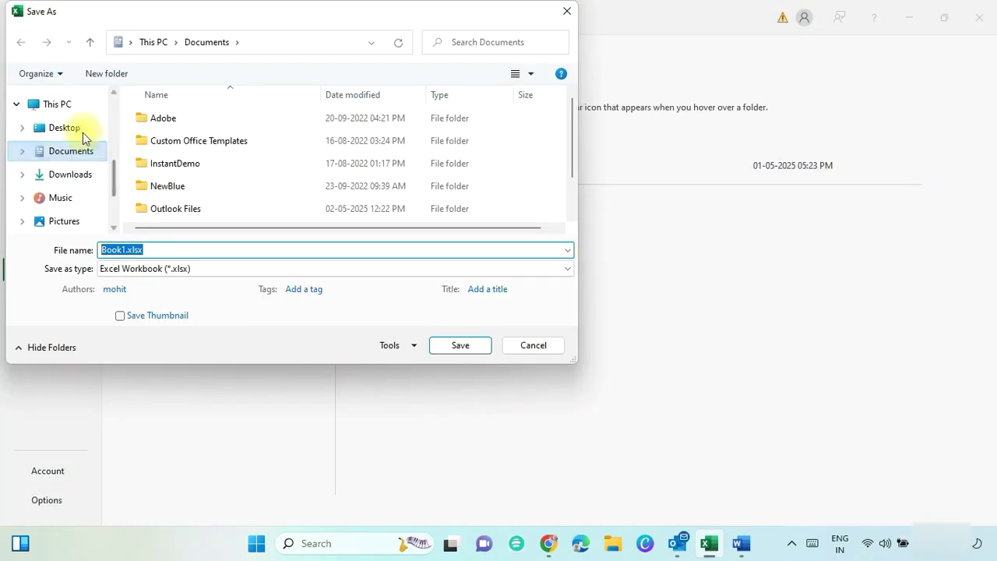
pyautogui.click(78, 175)
pyautogui.doubleClick(100, 250)
pyautogui.write('tenantmigrationt')
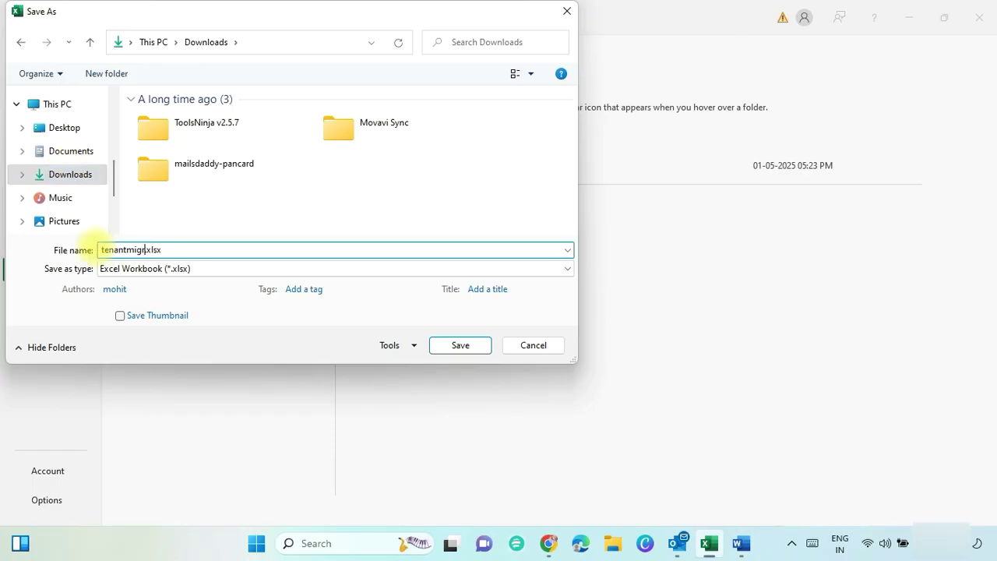
pyautogui.write('argetexcel')
pyautogui.click(233, 268)
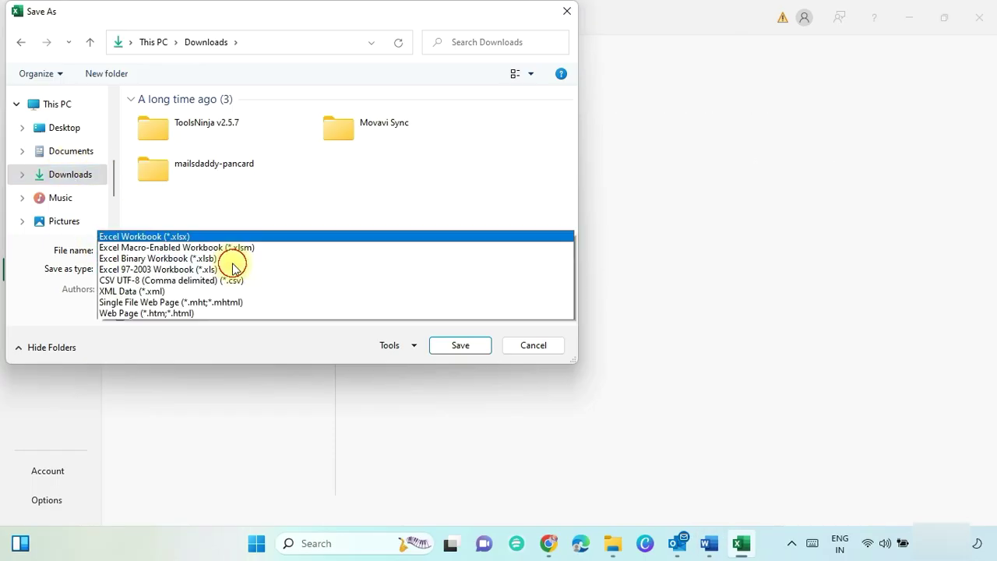
pyautogui.click(222, 171)
pyautogui.click(467, 342)
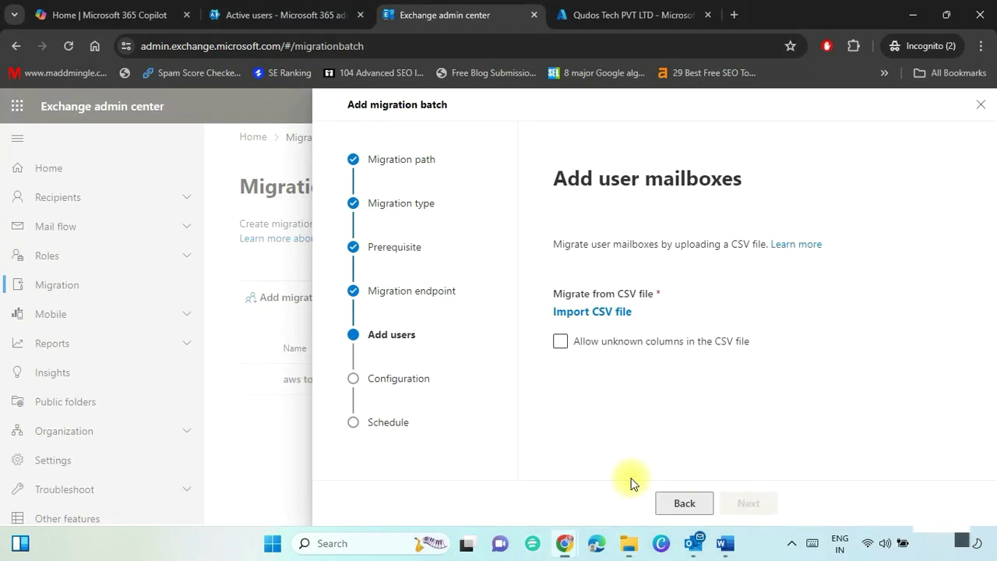
# Import tenantmigrationtargetemail.csv from Downloads and choose the target delivery domain.
pyautogui.click(562, 313)
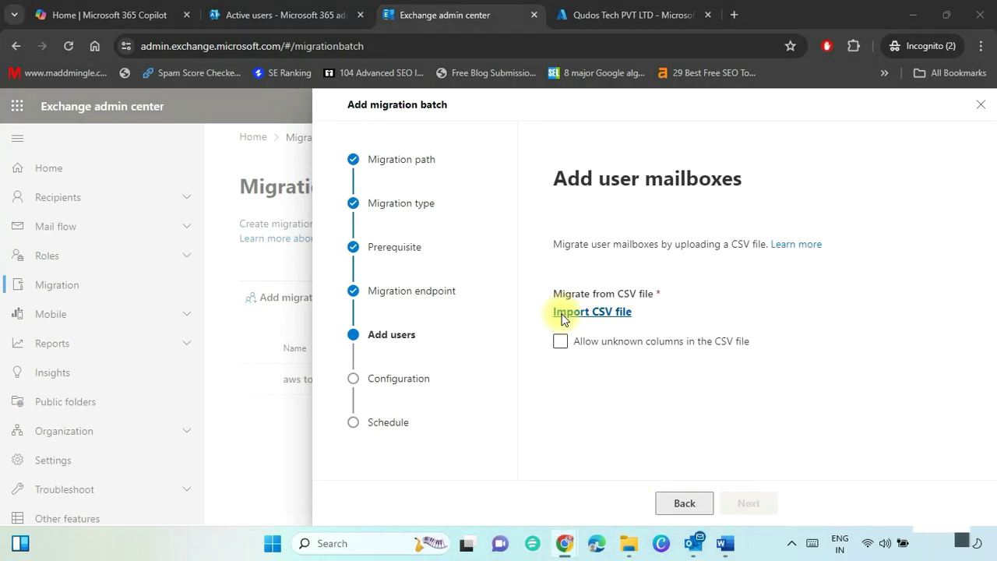
pyautogui.click(163, 315)
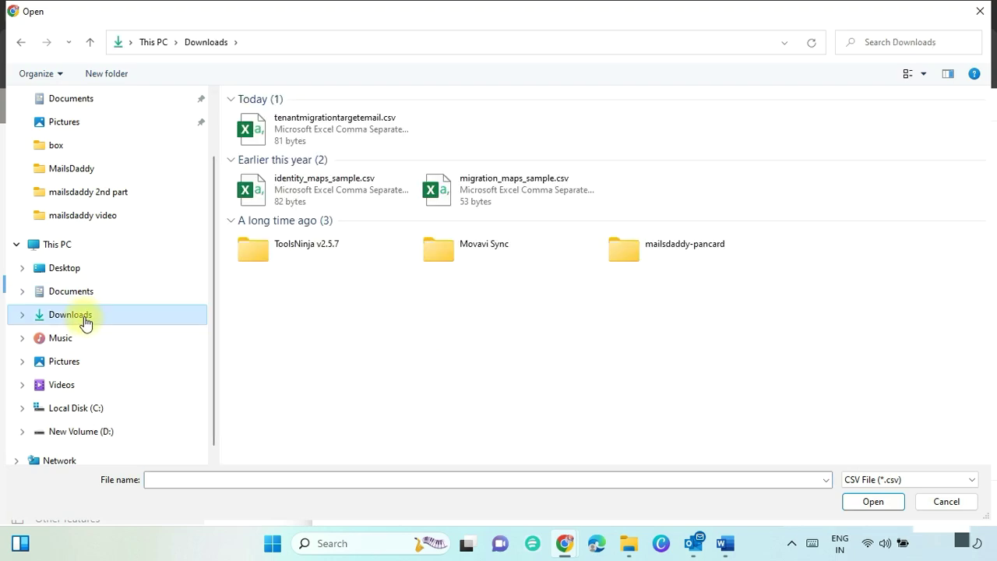
pyautogui.doubleClick(332, 134)
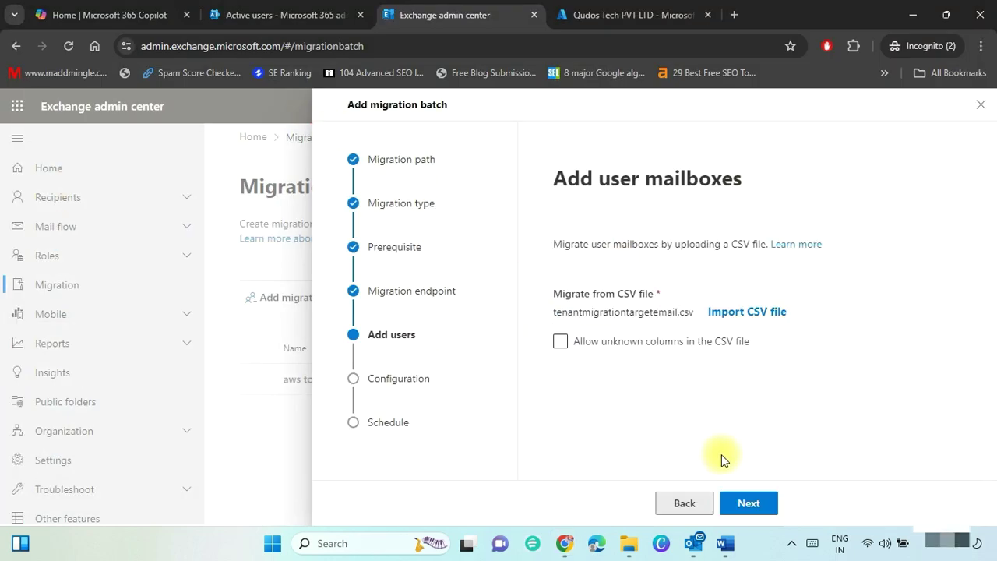
pyautogui.click(749, 502)
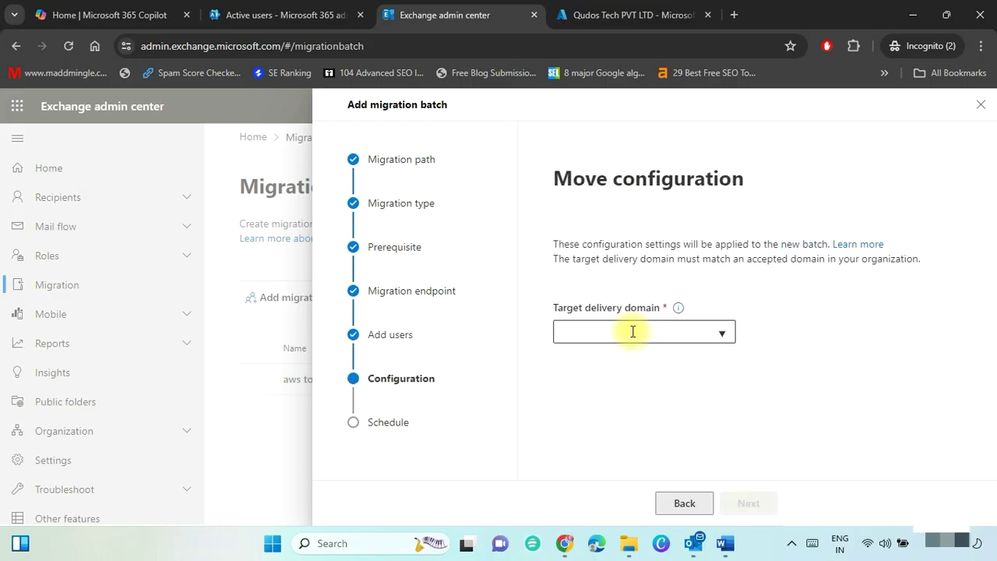
pyautogui.click(635, 331)
pyautogui.click(694, 365)
pyautogui.click(746, 498)
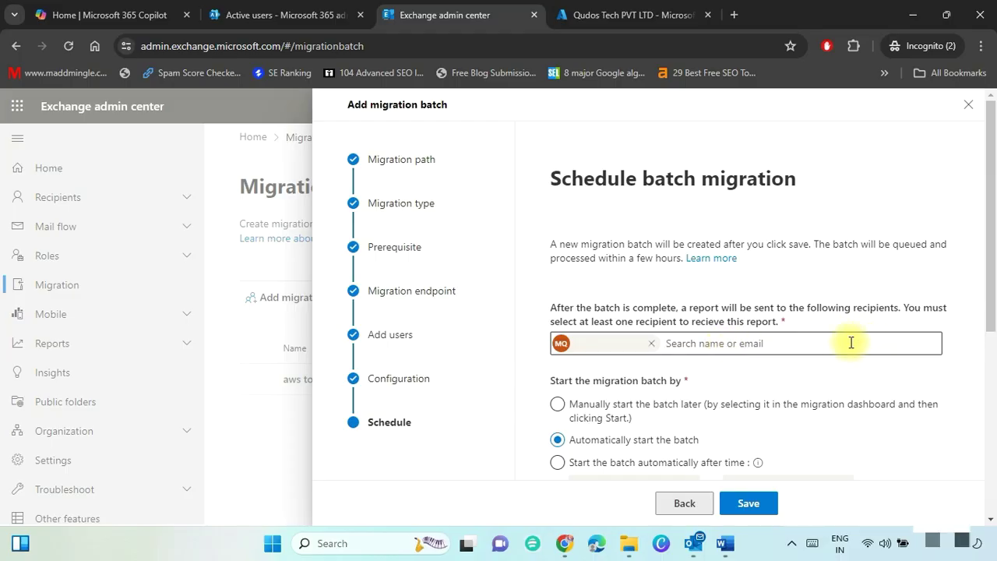
# Schedule the batch to complete automatically in India Standard Time and save it.
pyautogui.scroll(-2, 830, 346)
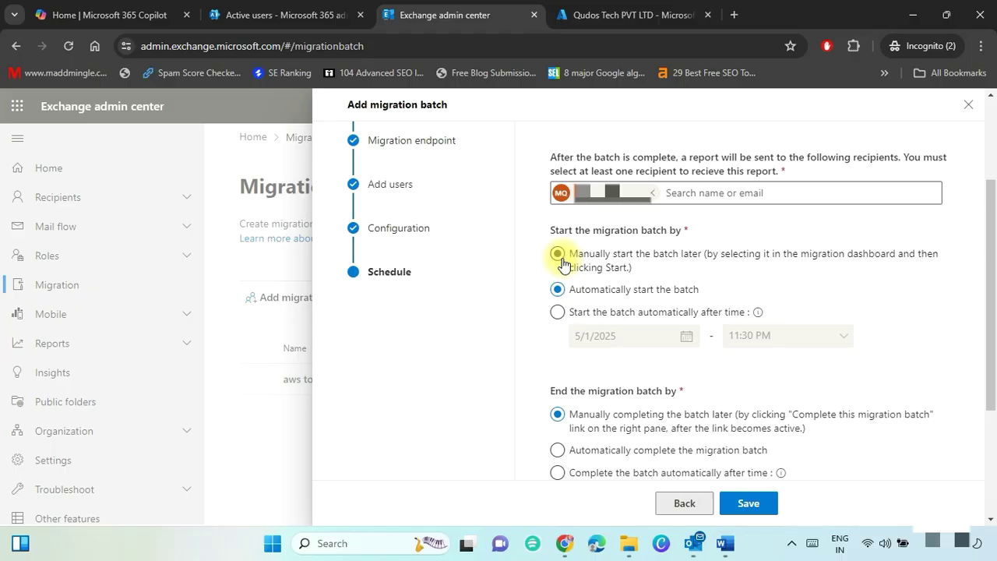
pyautogui.scroll(-3, 562, 265)
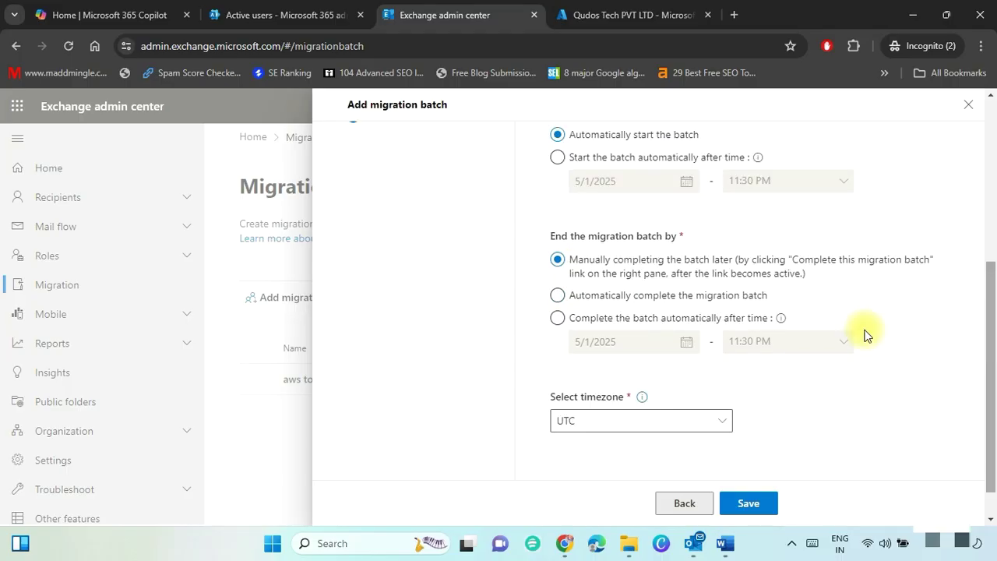
pyautogui.click(557, 296)
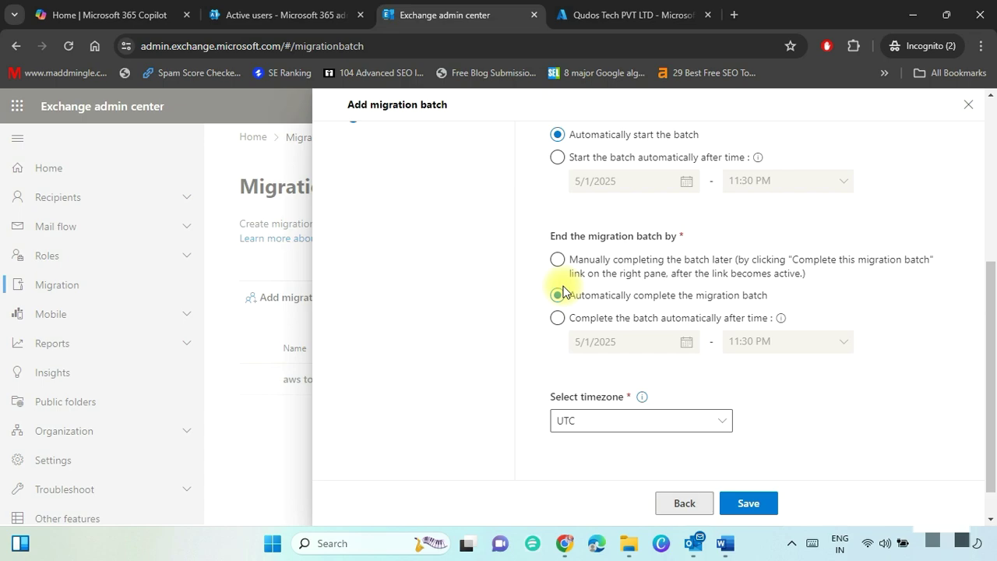
pyautogui.scroll(-1, 722, 387)
pyautogui.click(722, 384)
pyautogui.scroll(-5, 808, 205)
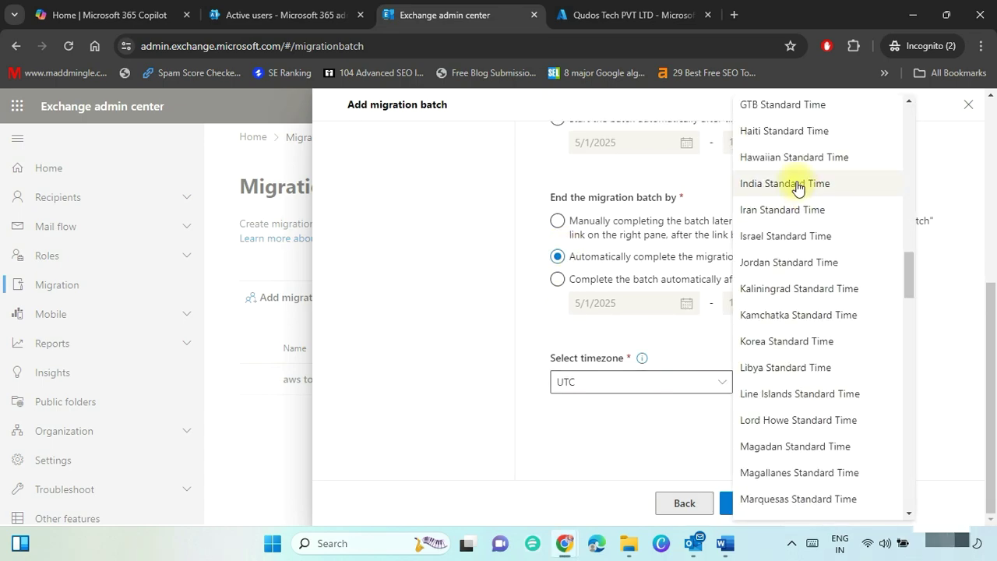
pyautogui.click(797, 184)
pyautogui.click(751, 503)
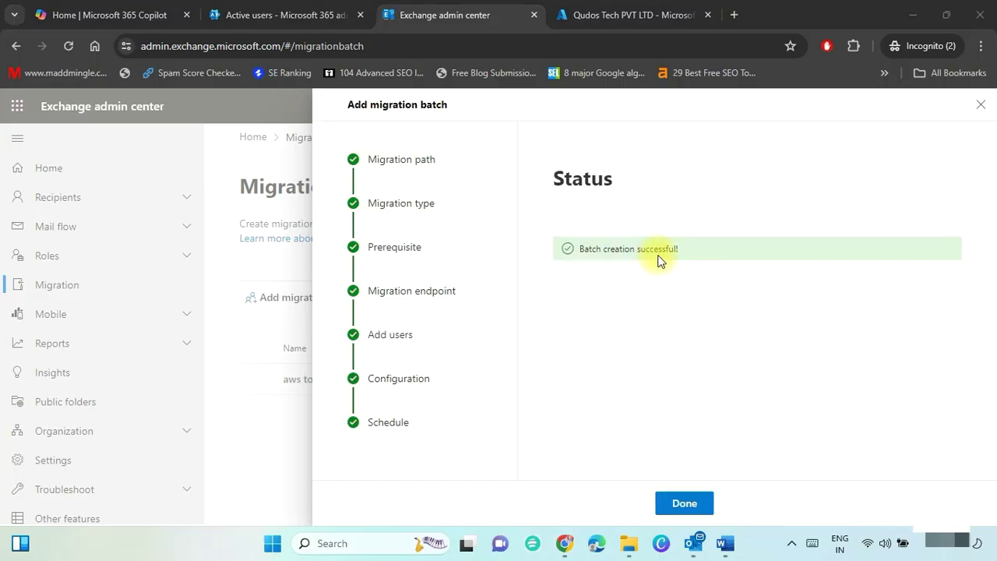
# Close the wizard and open TenantMigration's details twice to confirm both mailboxes show Completed.
pyautogui.click(685, 503)
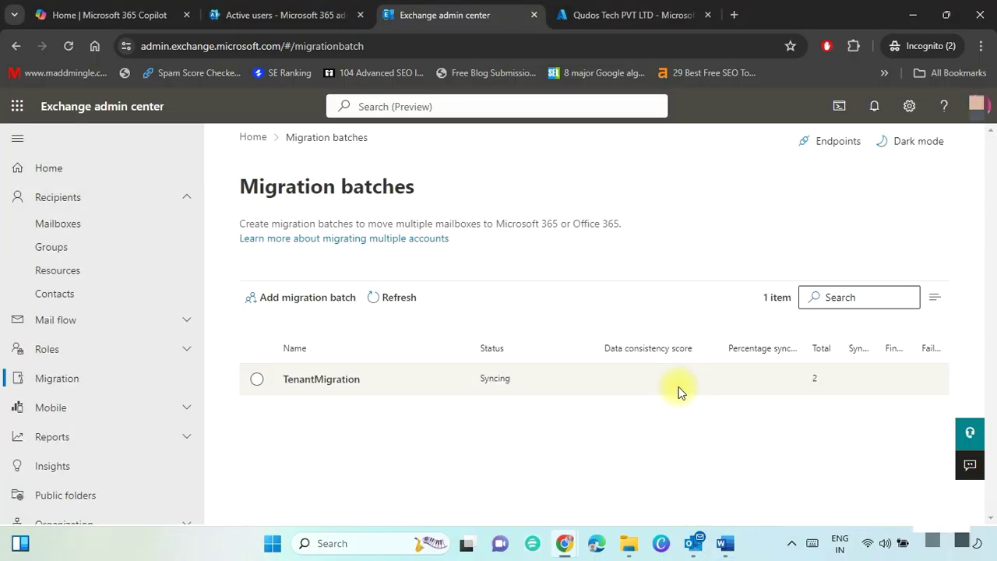
pyautogui.click(440, 379)
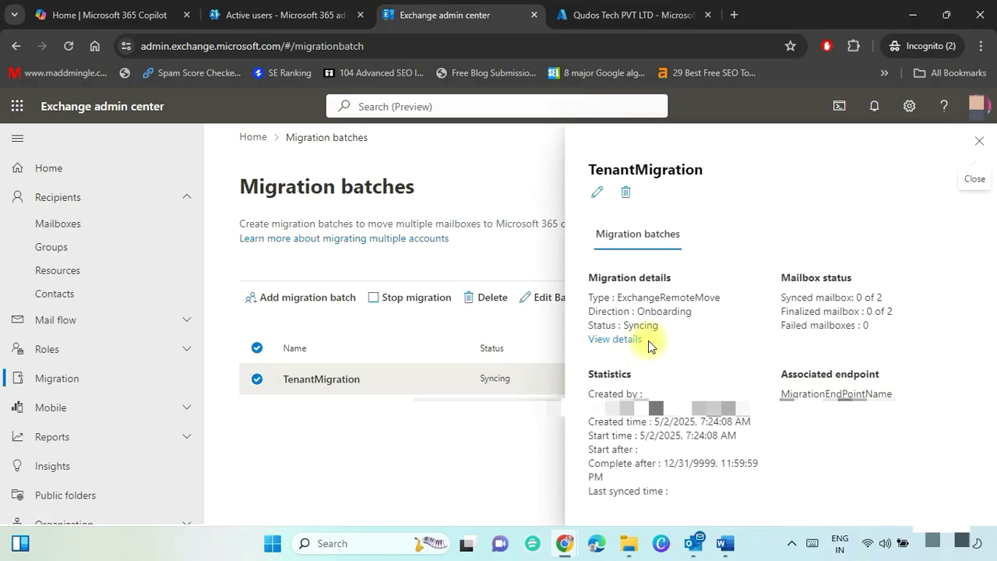
pyautogui.click(616, 340)
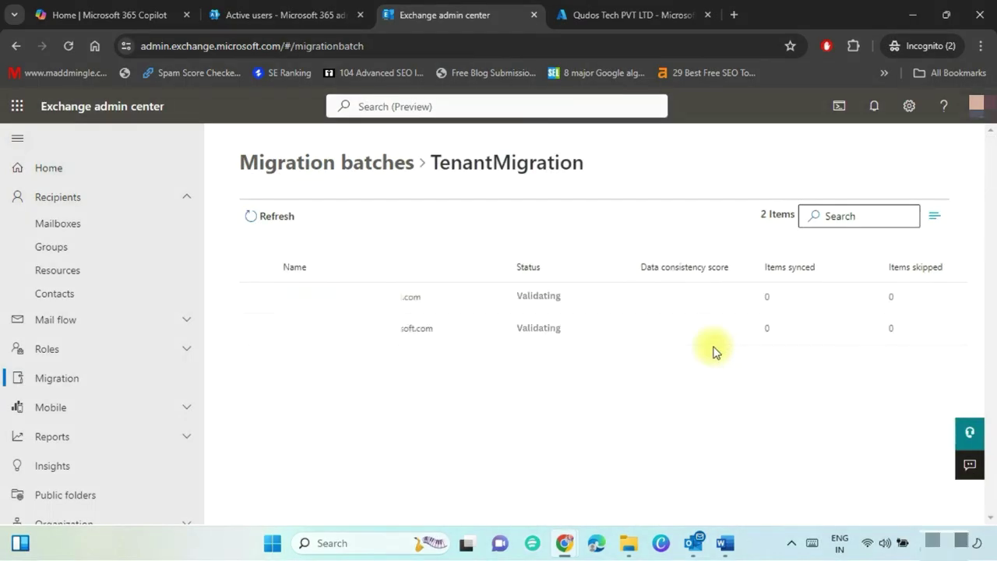
pyautogui.click(383, 165)
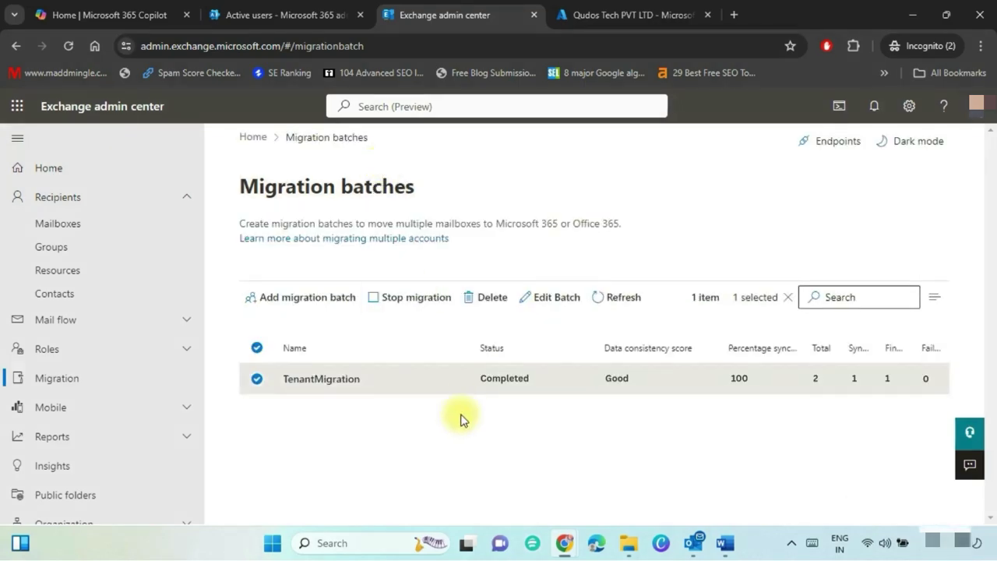
pyautogui.click(440, 378)
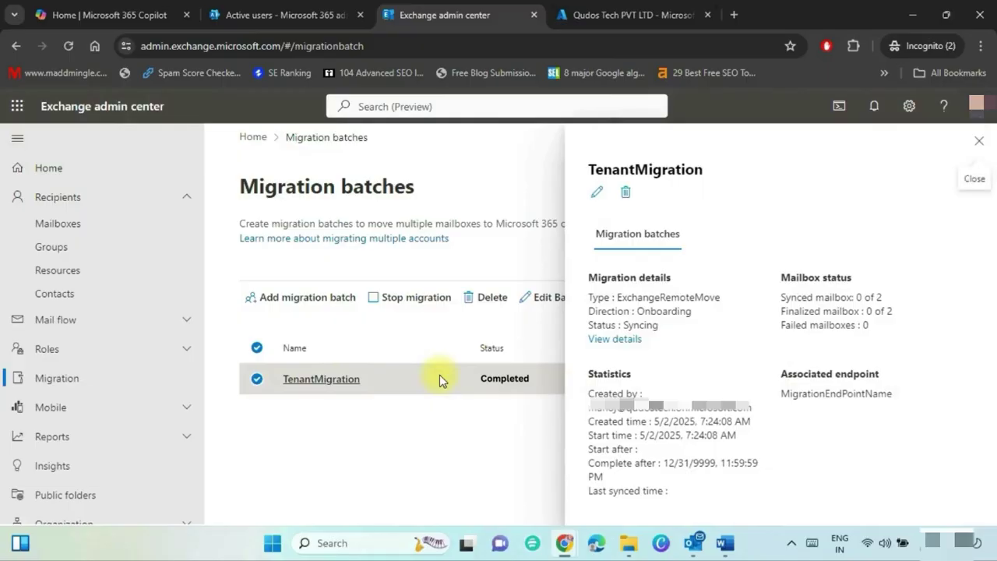
pyautogui.click(615, 340)
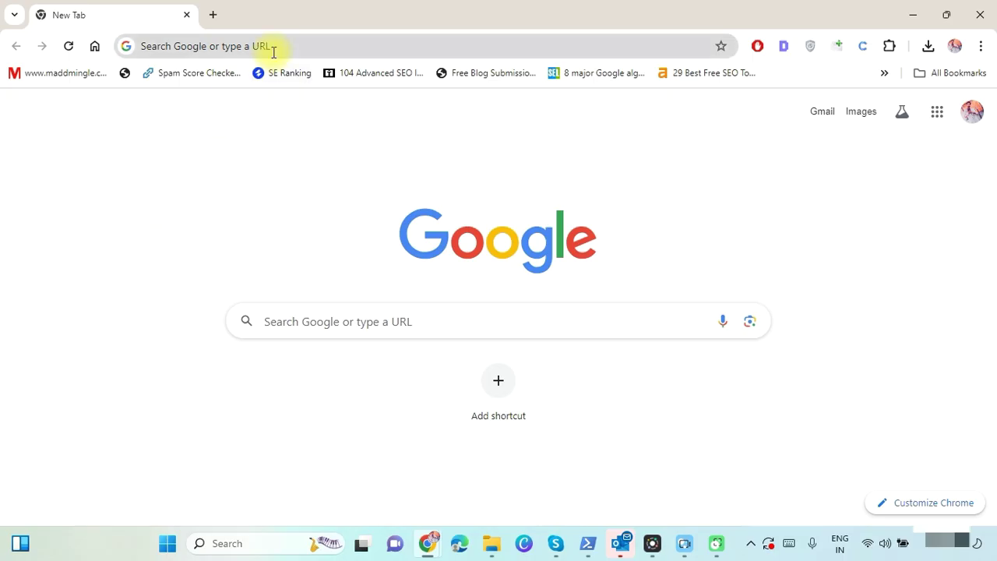
# Load the cross-tenant mailbox migration article, jump to Licensing, and highlight the per-user licence paragraph and warning.
pyautogui.click(272, 49)
pyautogui.hotkey('ctrl', 'v')
pyautogui.press('Return')
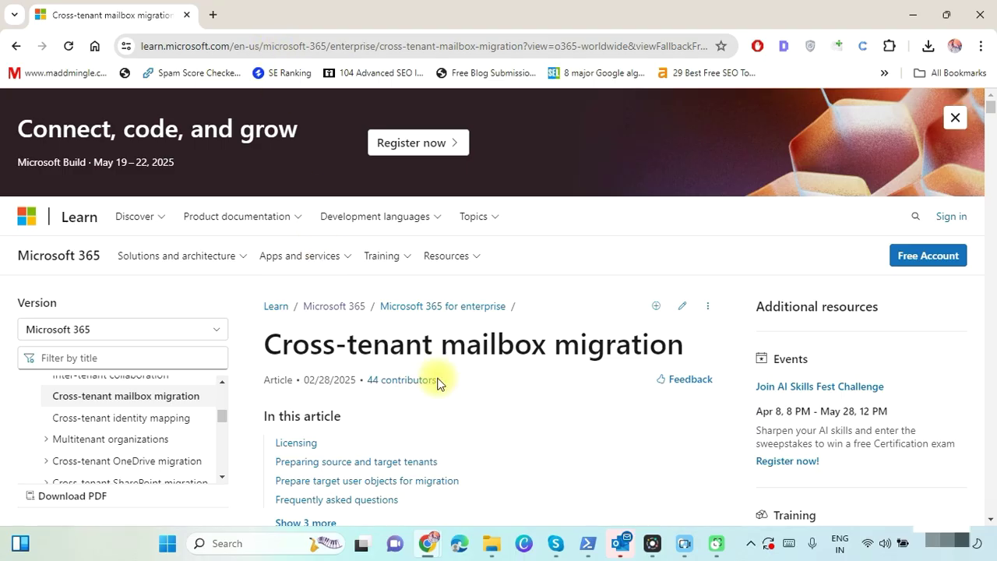
pyautogui.click(297, 443)
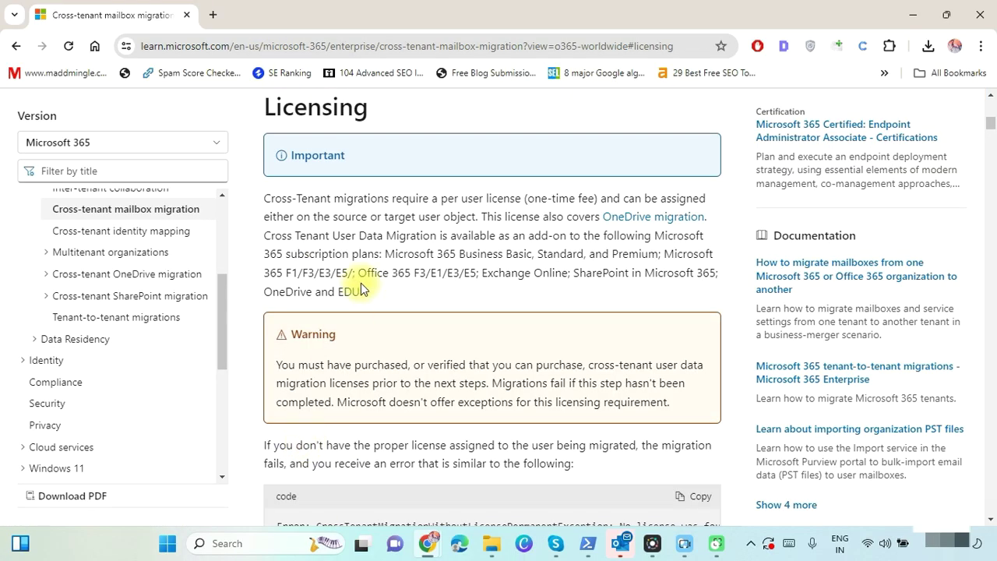
pyautogui.moveTo(265, 201); pyautogui.dragTo(483, 218)
pyautogui.moveTo(276, 364); pyautogui.dragTo(656, 404)
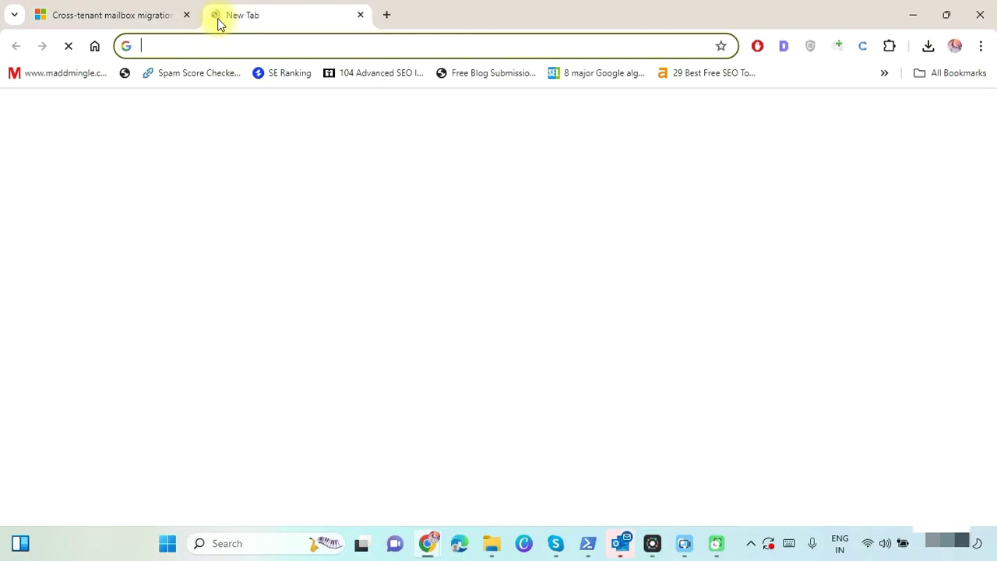
# Open MailsDaddy's cloud migration services page and enter the contact's first and last name, company XYD and business email.
pyautogui.click(192, 42)
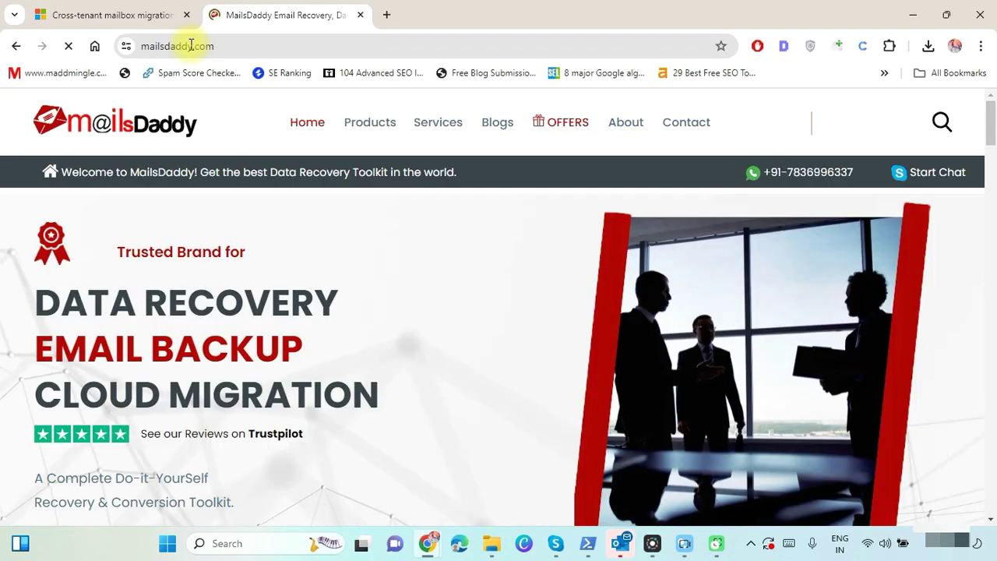
pyautogui.click(433, 129)
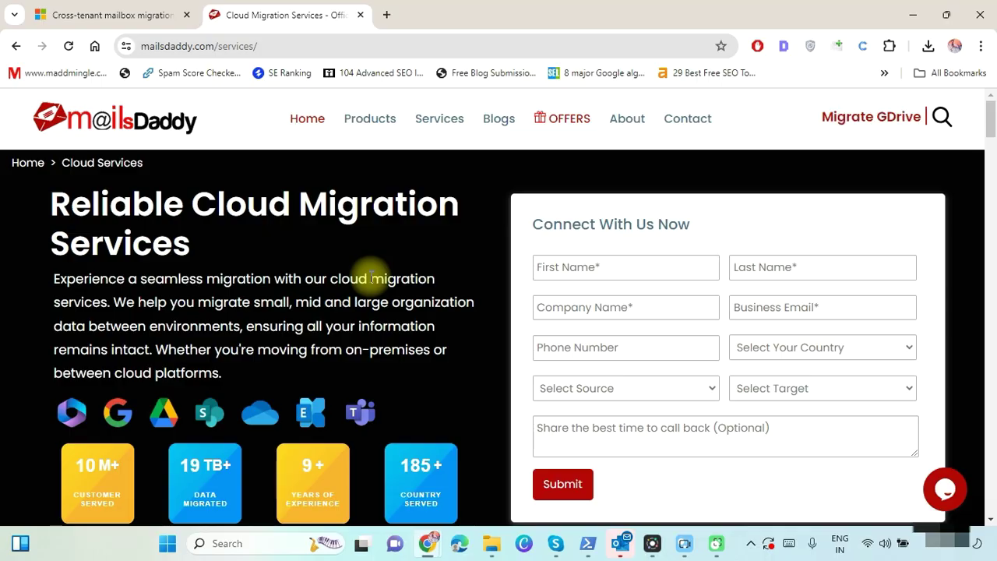
pyautogui.click(642, 273)
pyautogui.press('Tab')
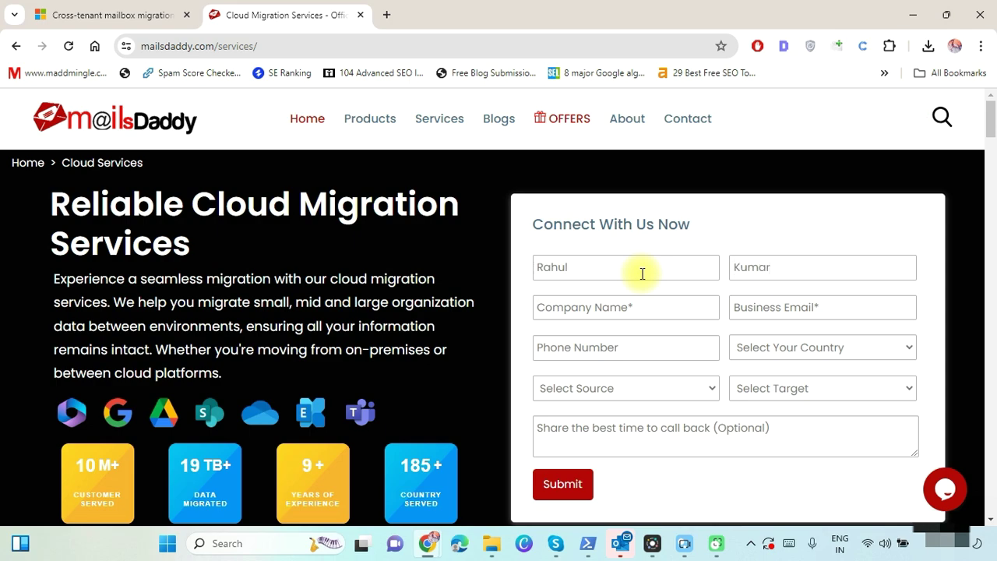
pyautogui.press('Tab')
pyautogui.write('XYD')
pyautogui.press('Tab')
pyautogui.press('Tab')
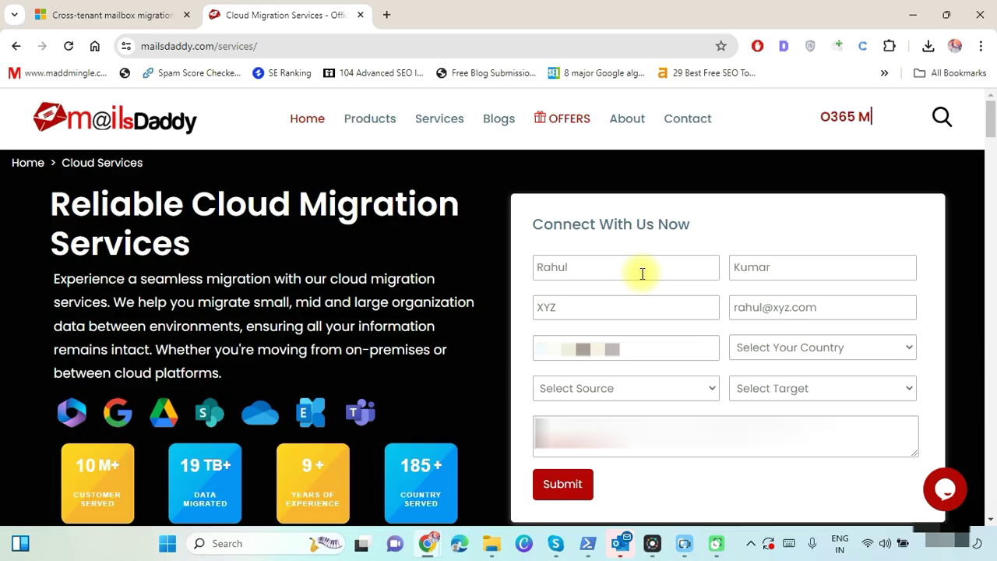
# Choose Australia as the country, Office 365 as both source and target, and submit.
pyautogui.click(819, 350)
pyautogui.click(759, 185)
pyautogui.click(604, 393)
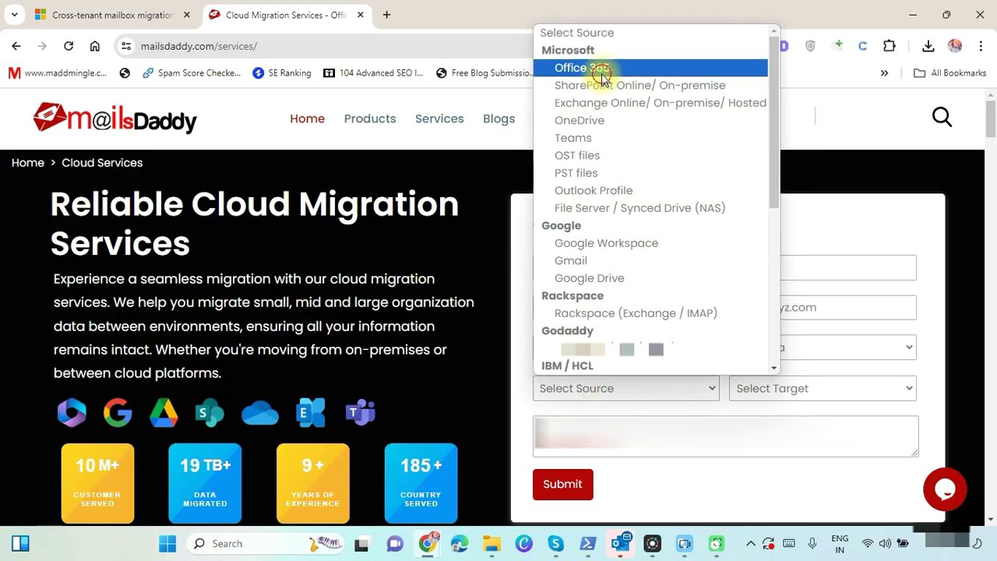
pyautogui.click(597, 69)
pyautogui.click(779, 388)
pyautogui.click(845, 68)
pyautogui.click(653, 440)
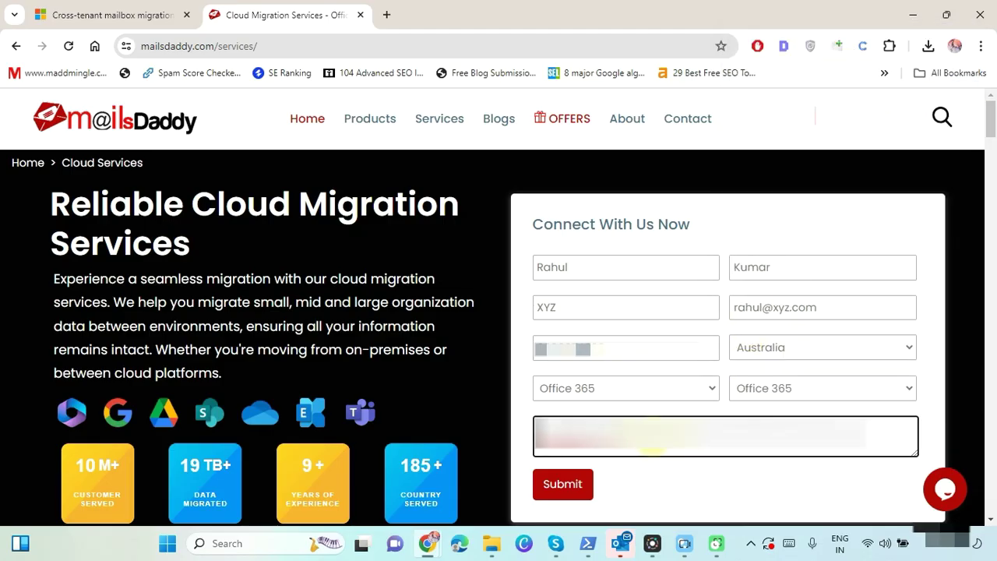
pyautogui.click(561, 484)
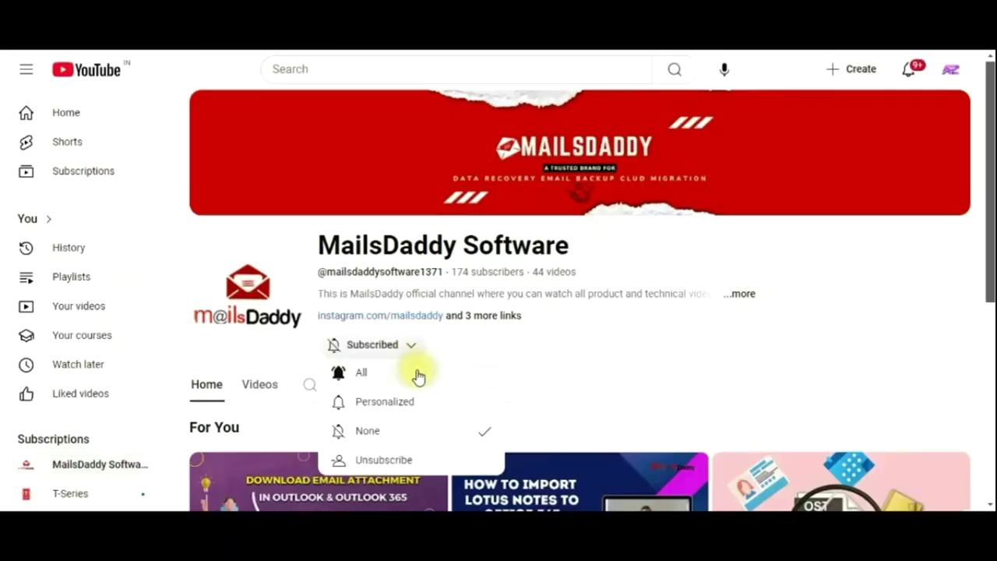
# Set the MailsDaddy Software channel's subscription notifications to All.
pyautogui.click(418, 377)
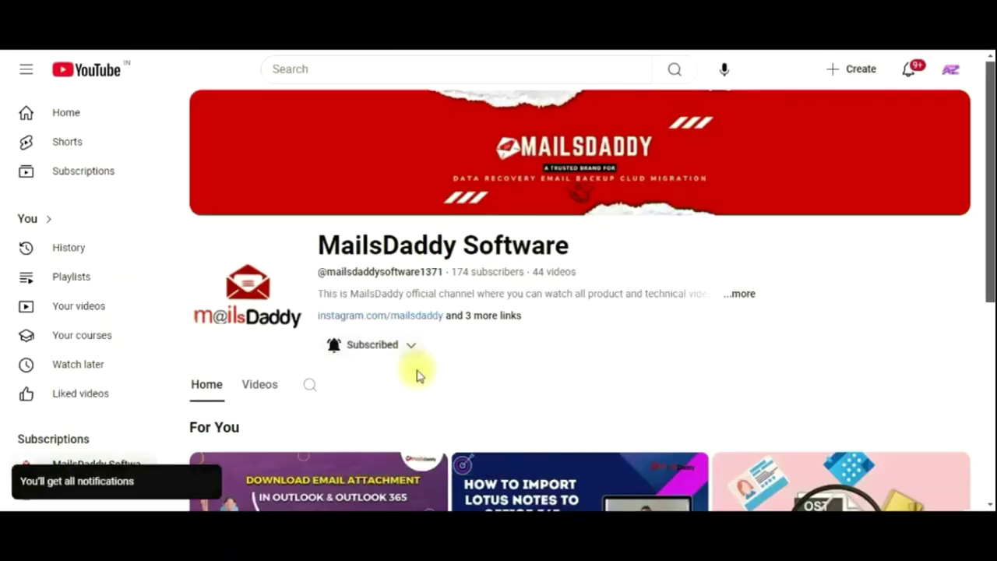